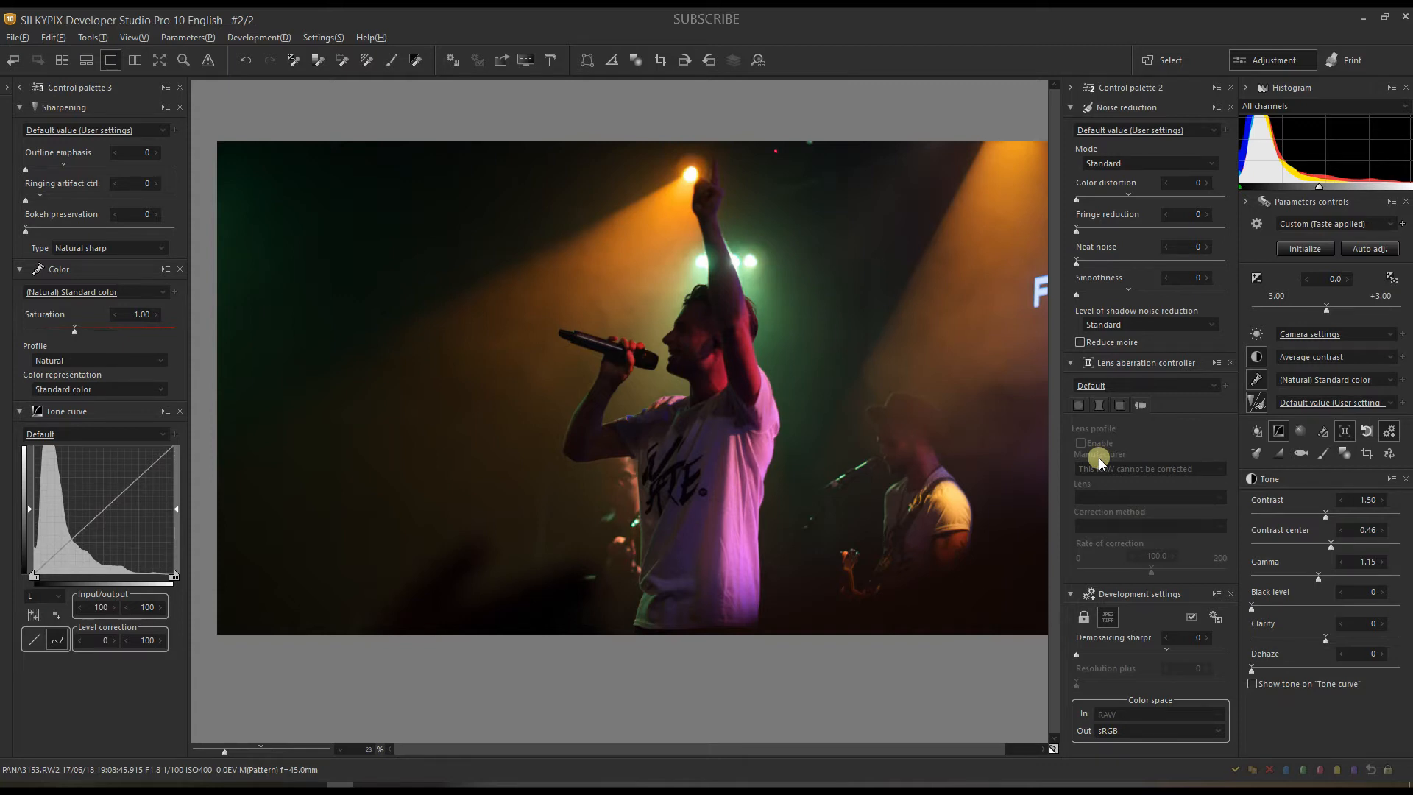
Step: Enable chromatic aberration correction and inspect the singer's detail at 42% zoom
left_click(1119, 398)
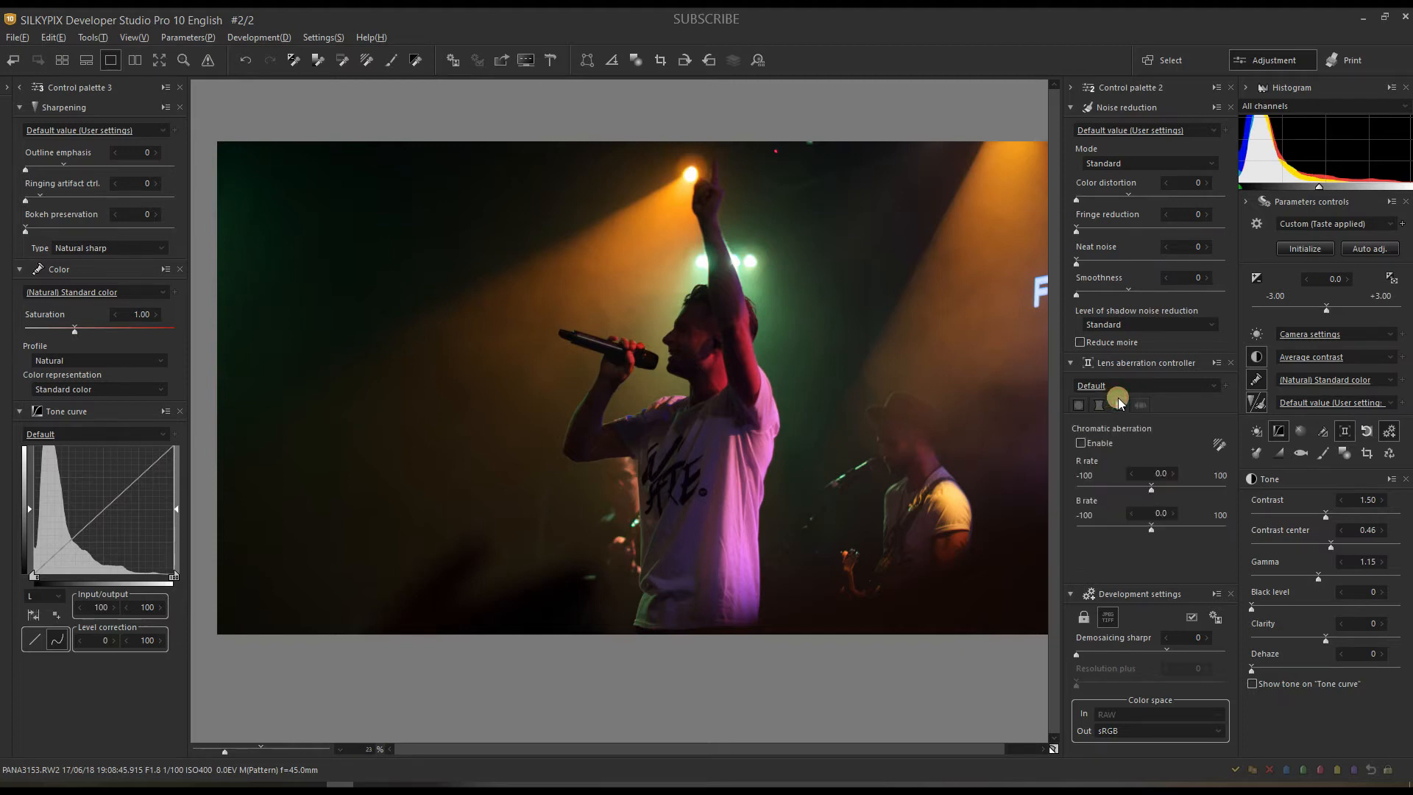
left_click(1081, 443)
left_click(240, 749)
left_click_drag(734, 368, 708, 444)
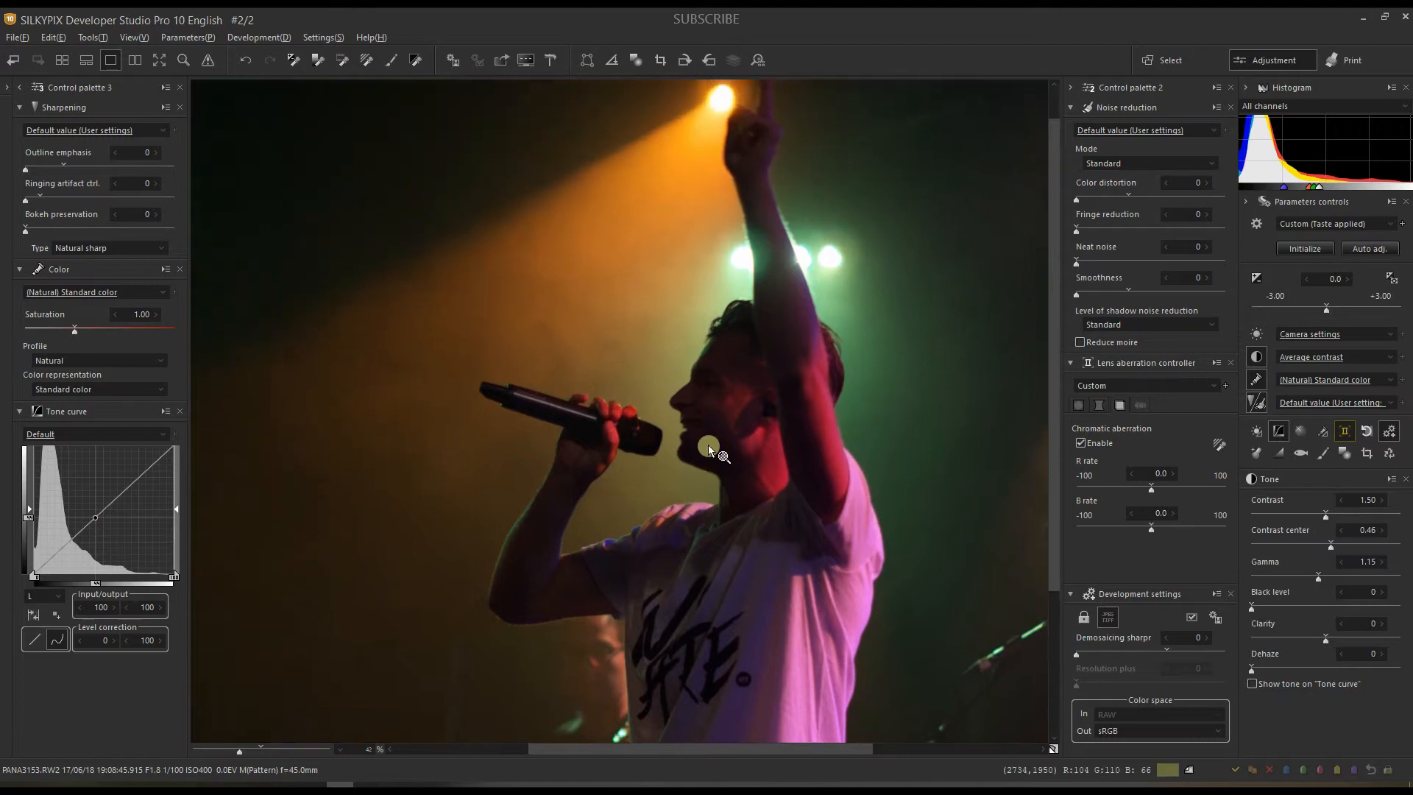
left_click_drag(654, 386, 670, 565)
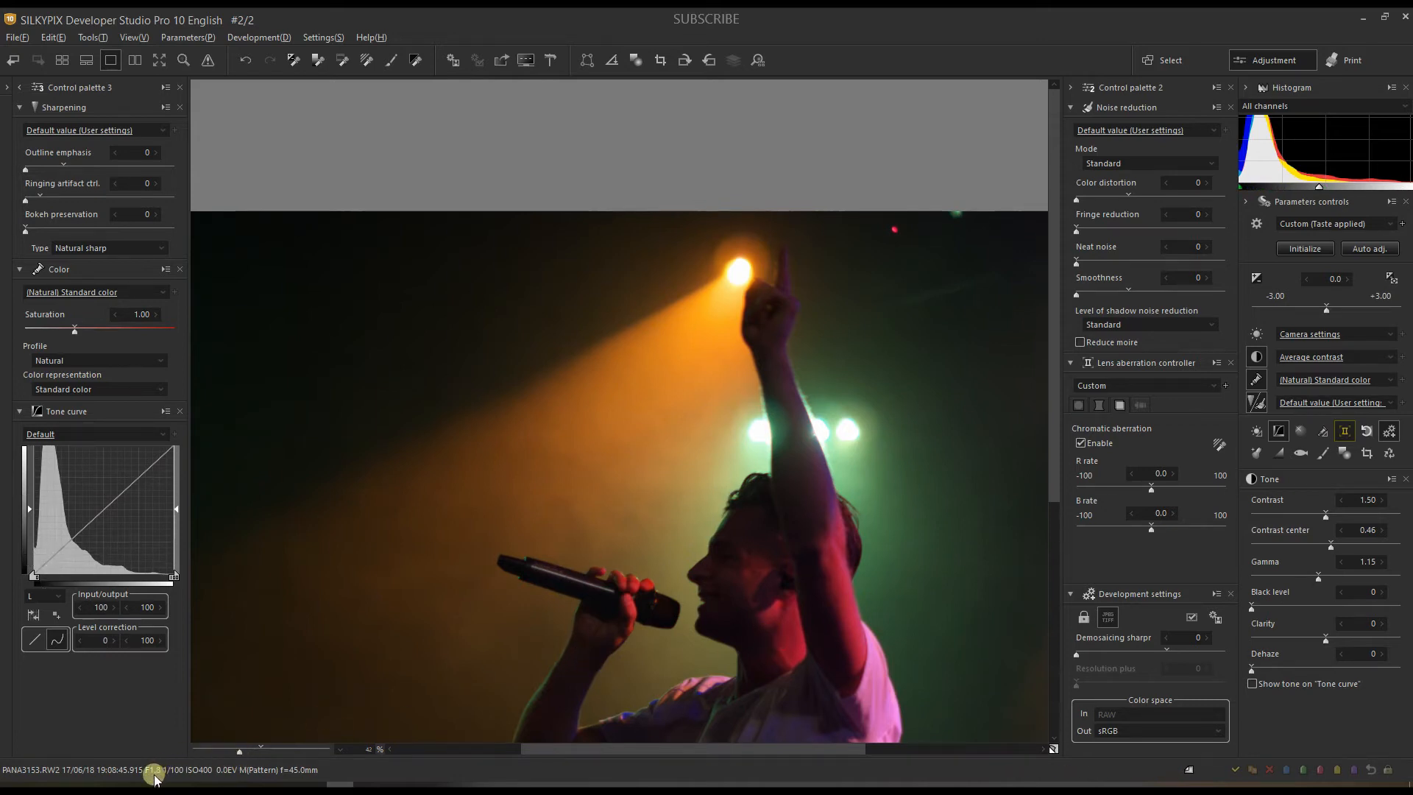
Step: Return the preview to about 22%, recentre the photo, and bring up the floating White balance palette
left_click(203, 749)
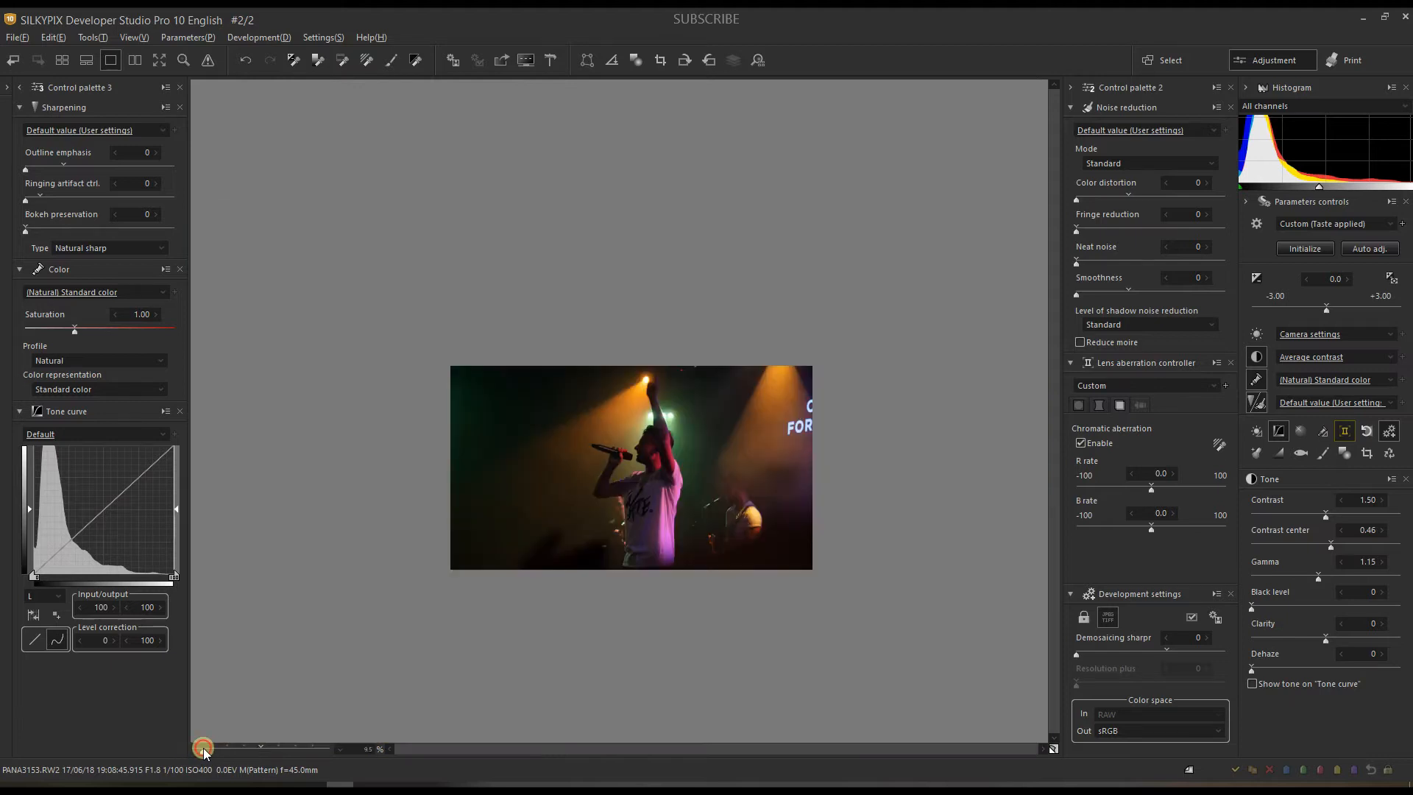
left_click_drag(203, 747, 224, 748)
left_click_drag(618, 640, 604, 510)
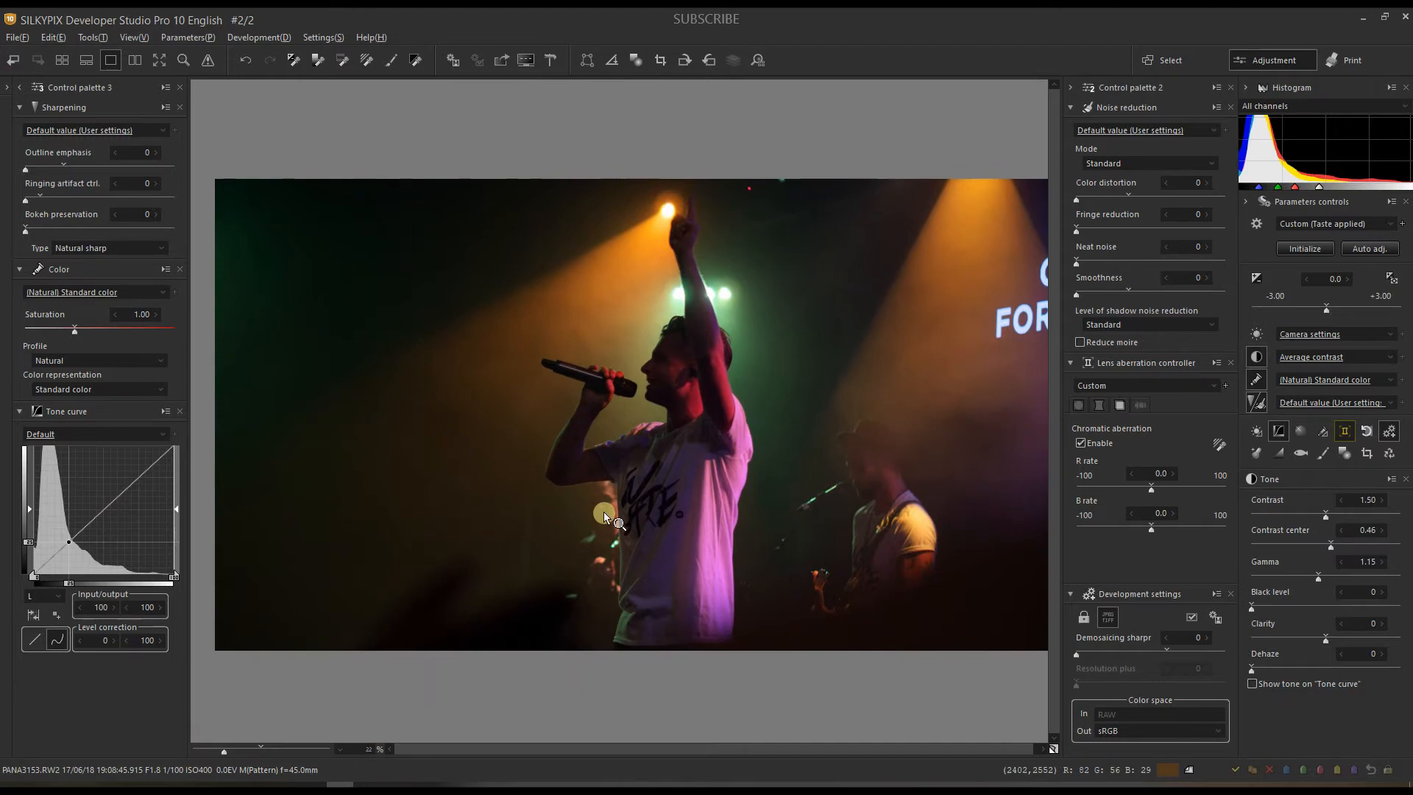
left_click(1254, 333)
left_click_drag(965, 25, 1106, 190)
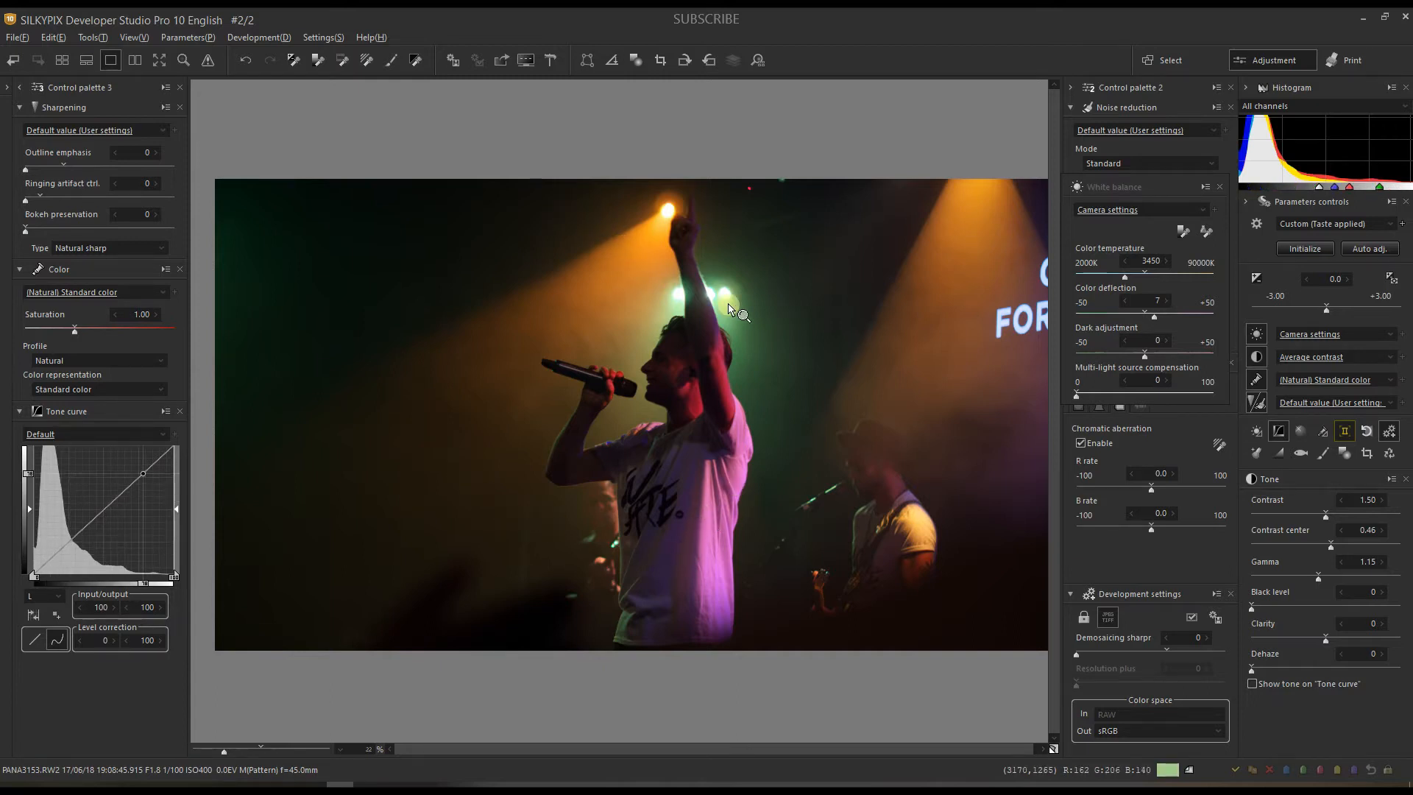
Step: Set the white balance from the singer's facial skin tone with the Skin color tool
left_click(686, 398)
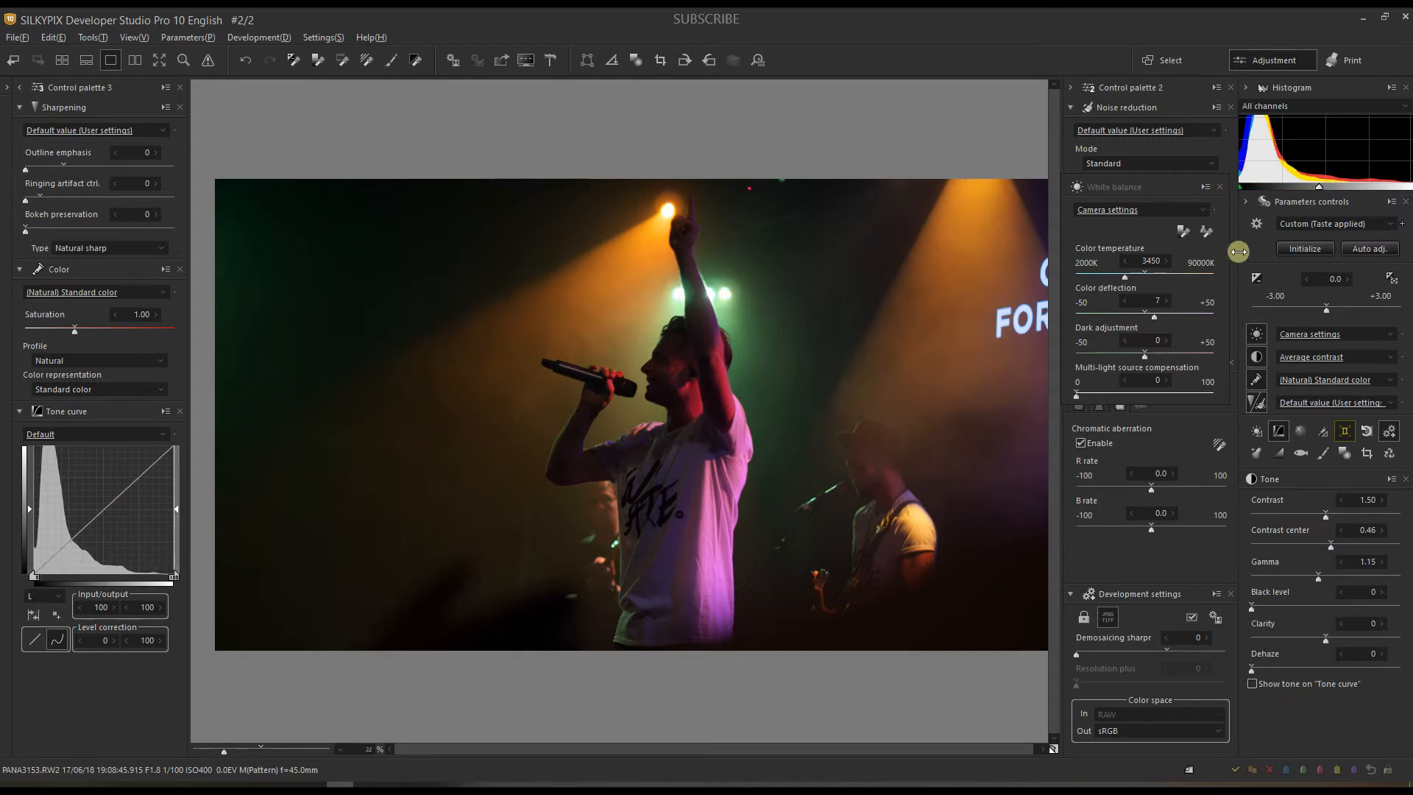
left_click(1208, 237)
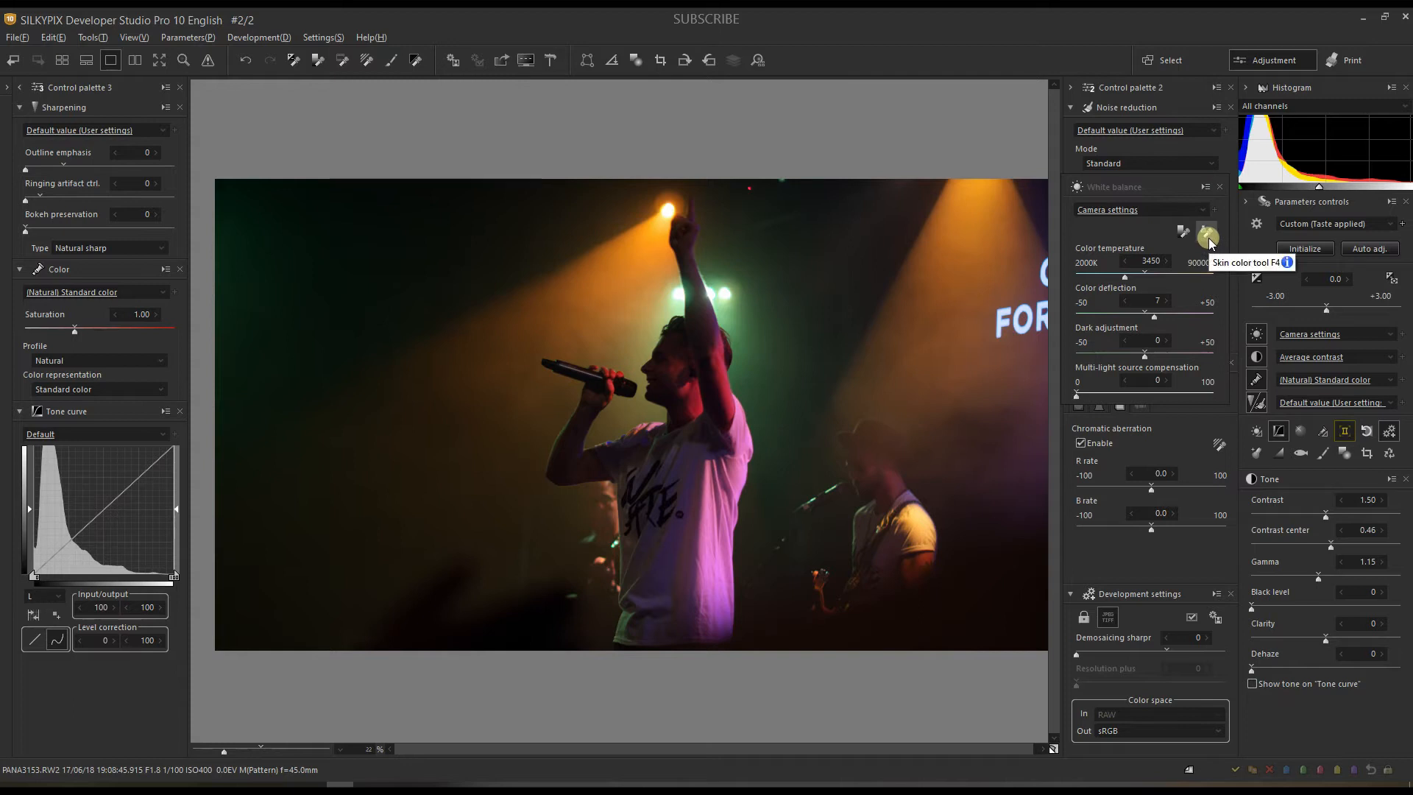
left_click(1208, 237)
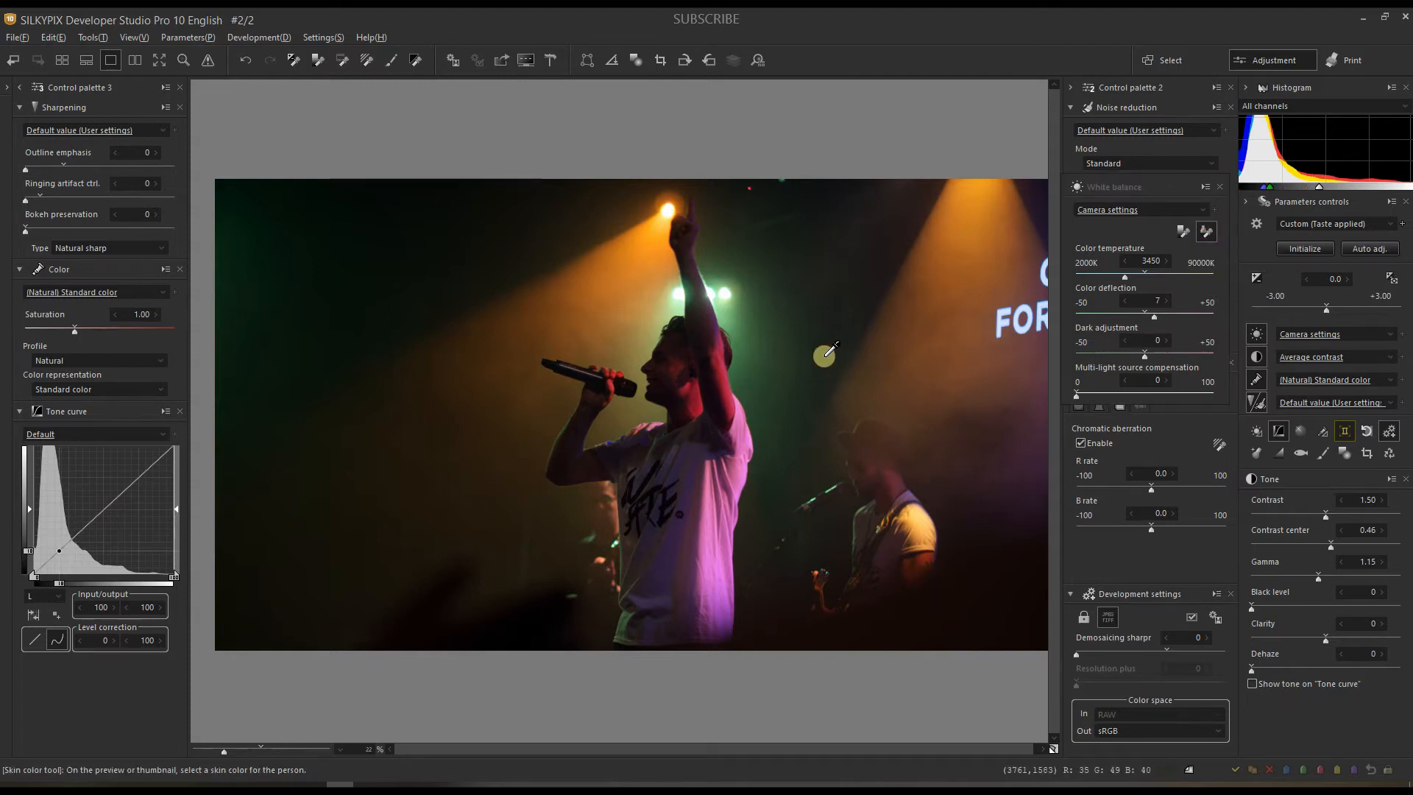
left_click(692, 403)
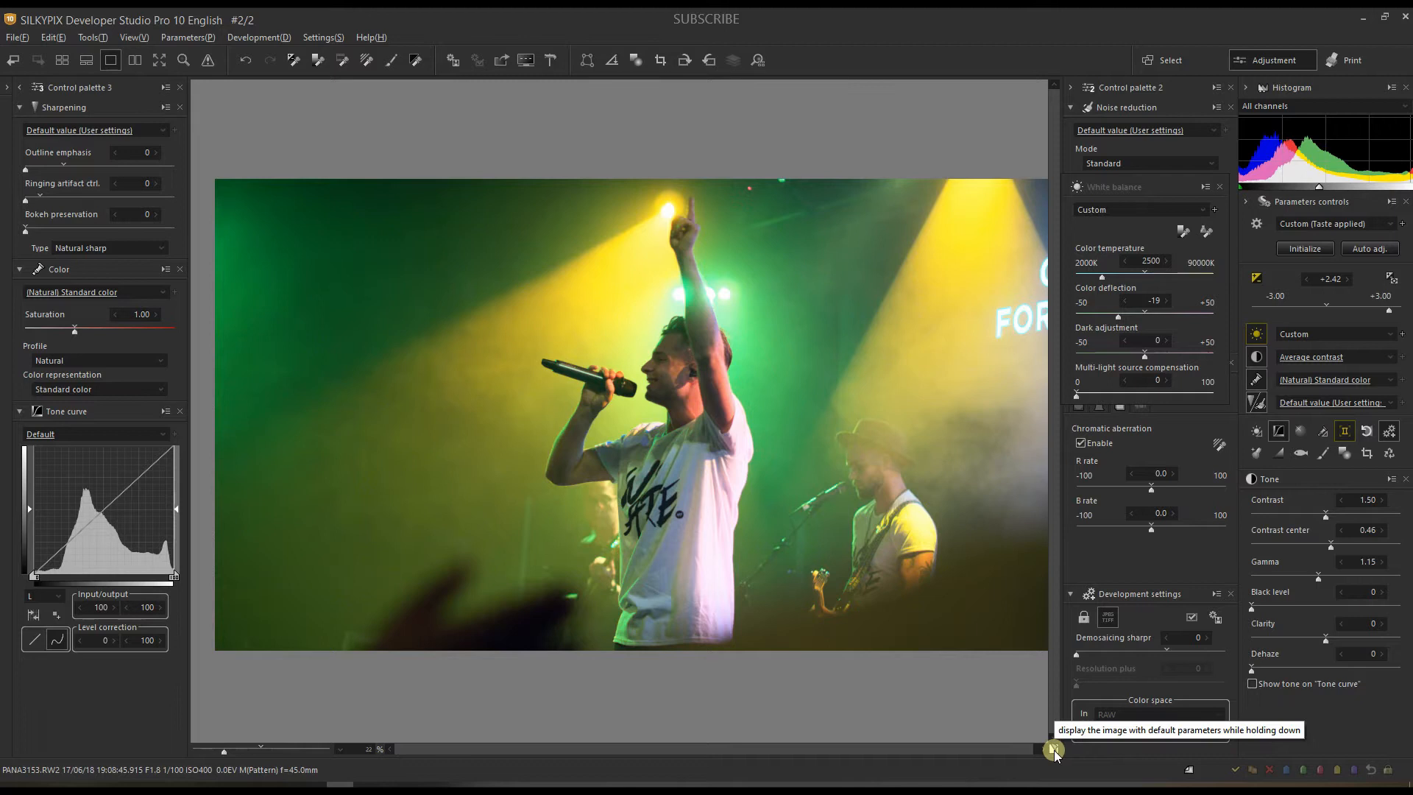
Step: Compare against the default rendering, then raise multi-light source compensation to about 98
left_click_drag(1055, 748, 1055, 748)
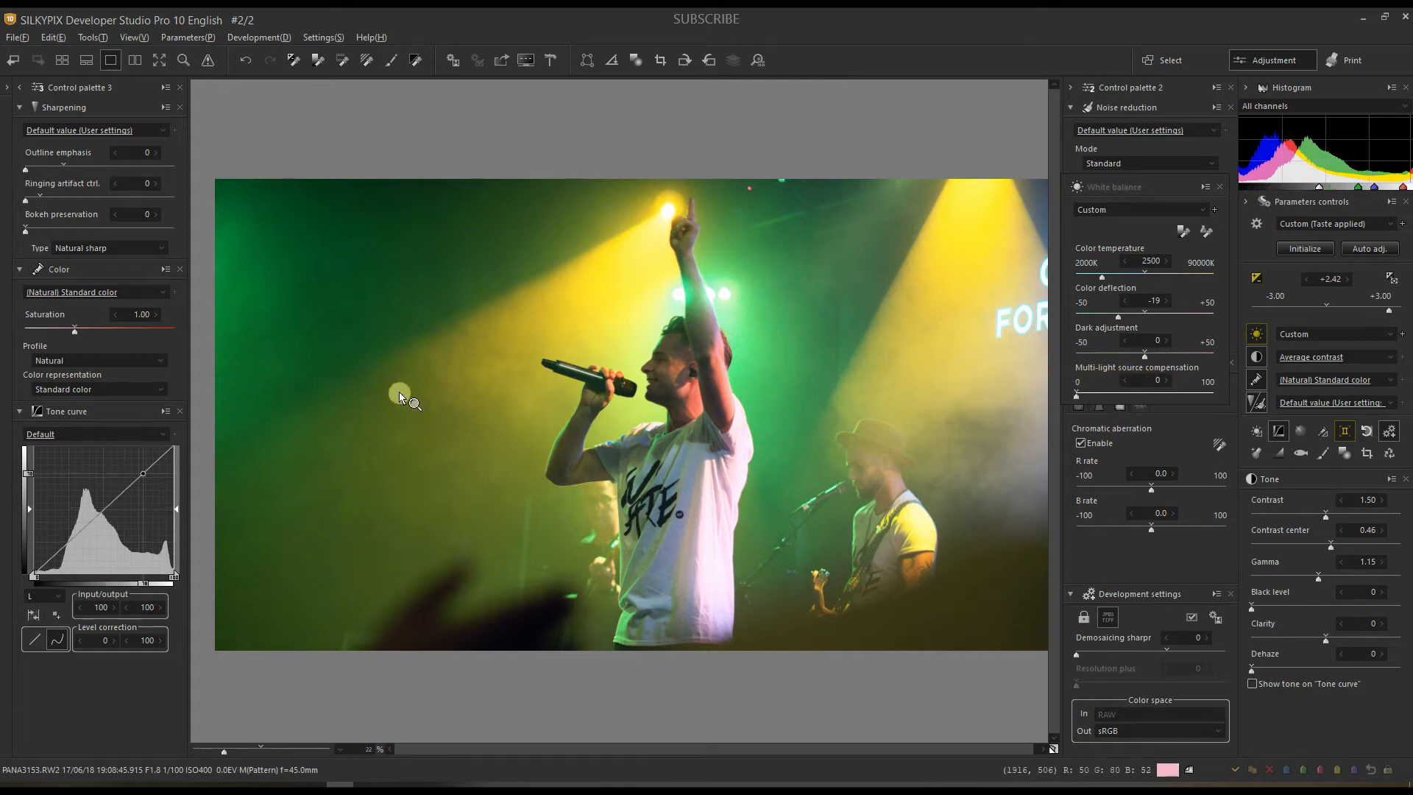
left_click(1155, 396)
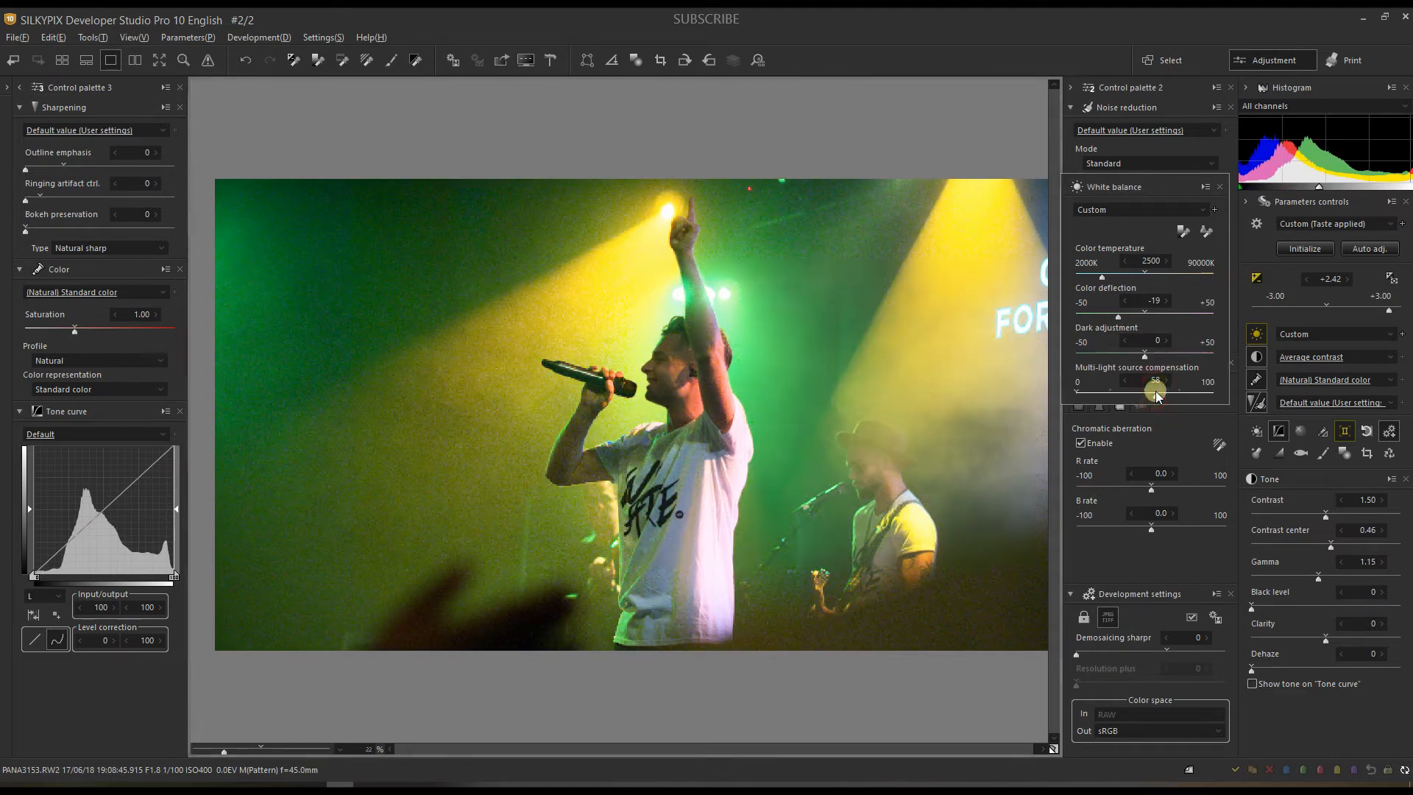
left_click_drag(1155, 395, 1219, 398)
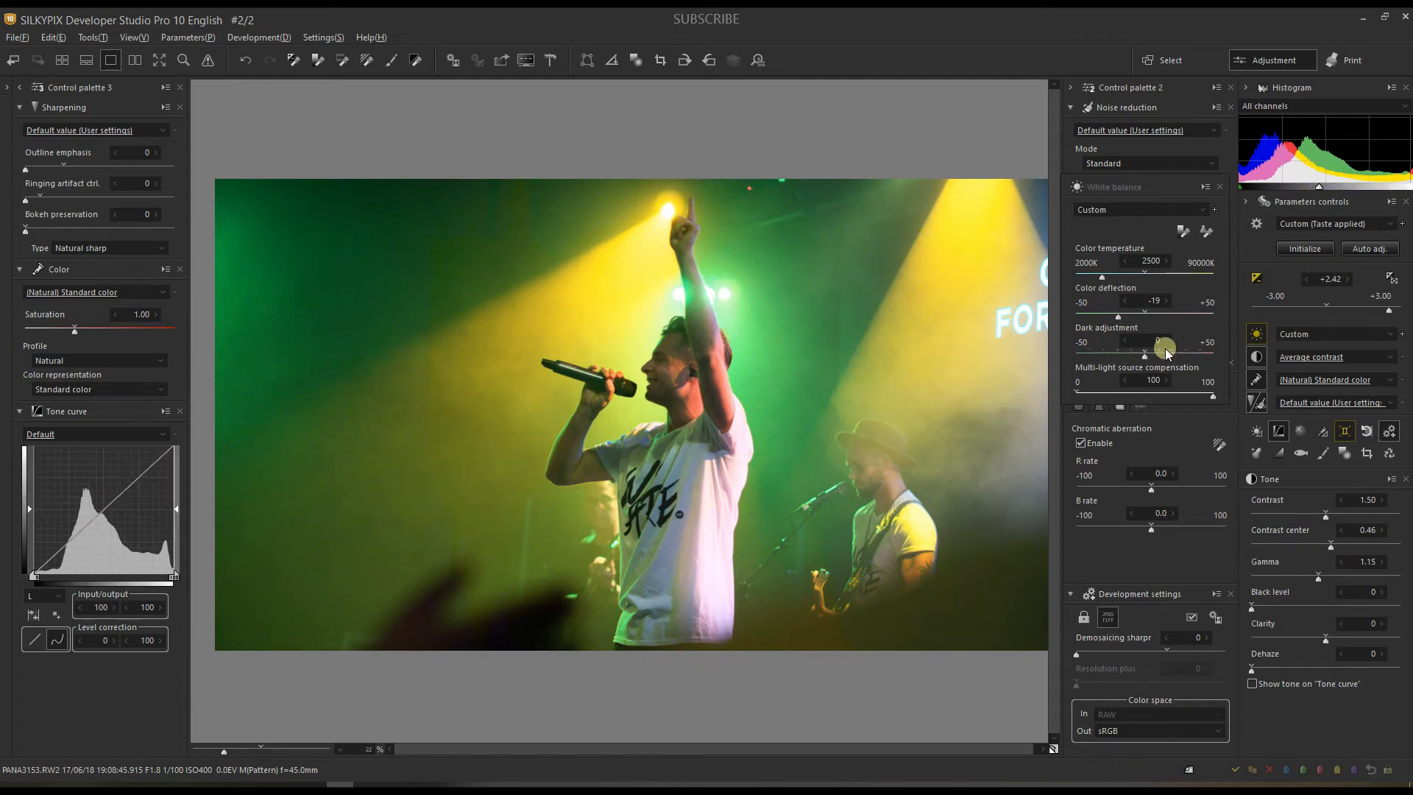
Step: Set colour deflection to -9, compare with default parameters, and set dark adjustment to -40
left_click(1132, 315)
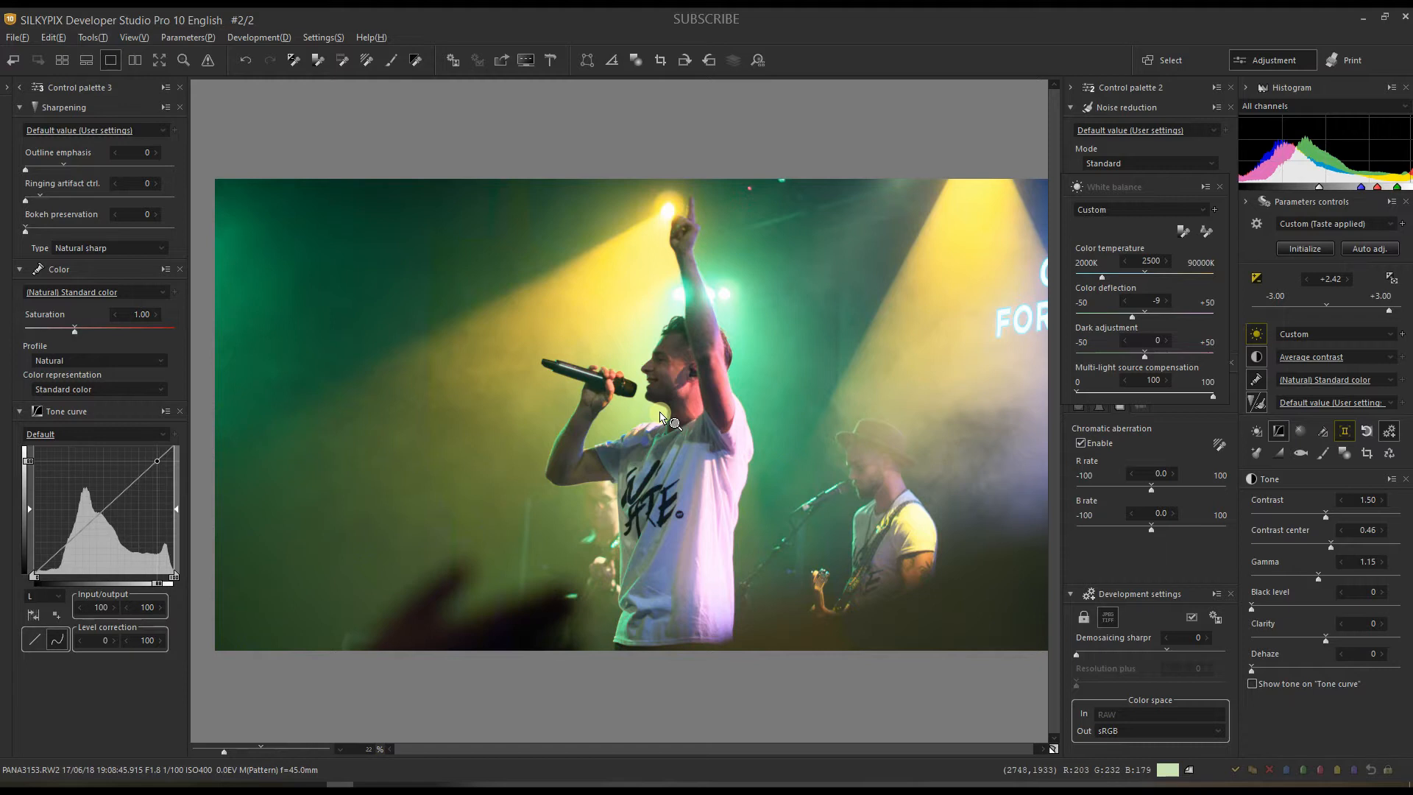
left_click(1053, 749)
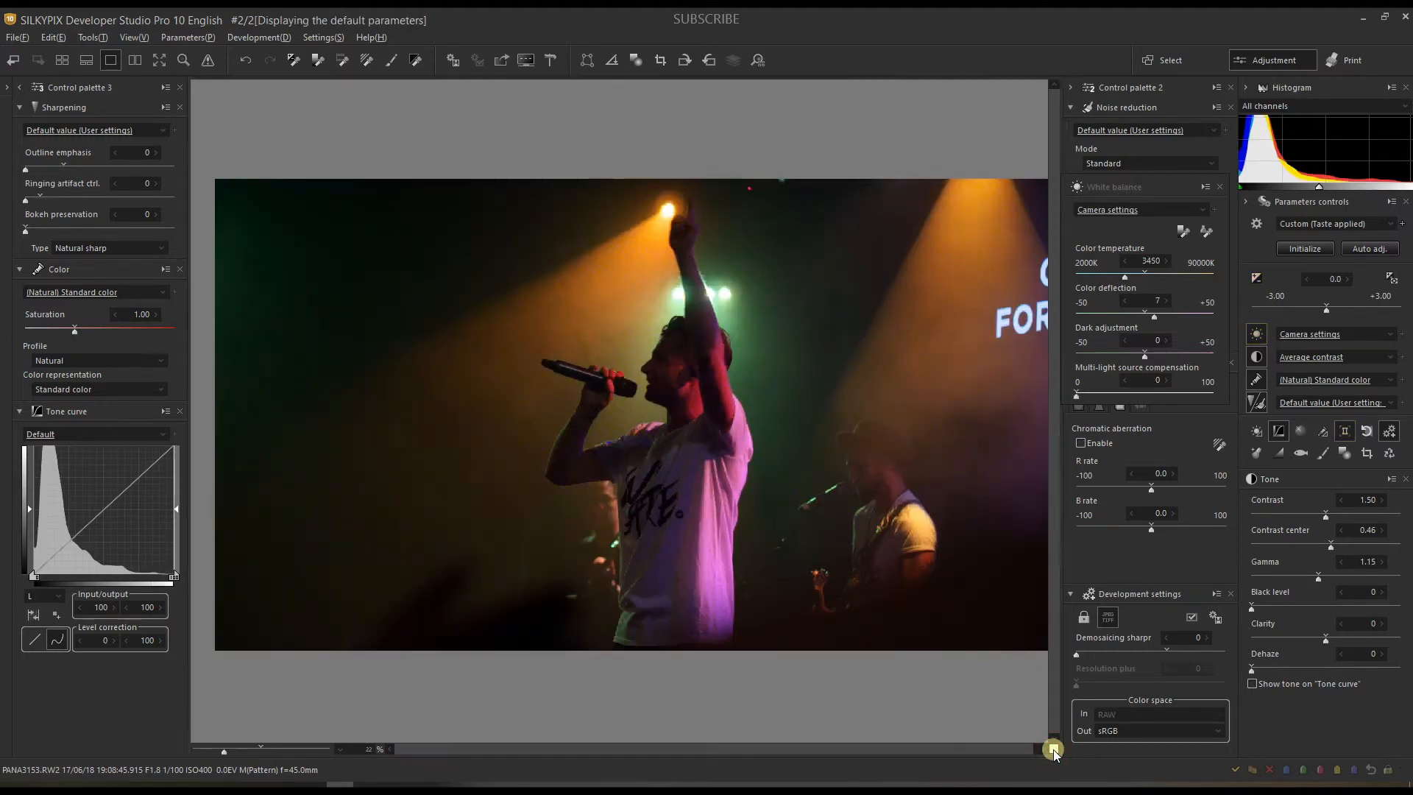
left_click(1053, 749)
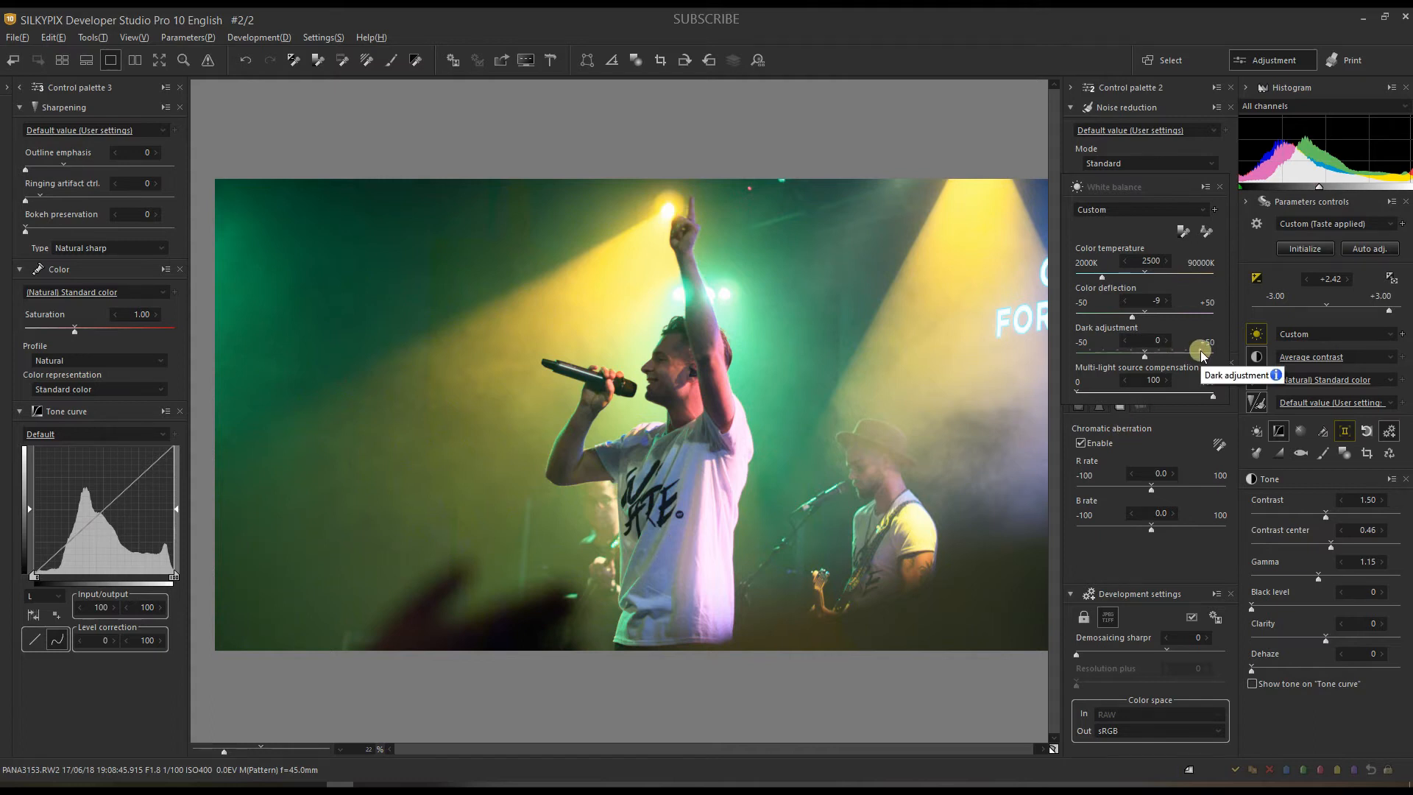
left_click(1103, 357)
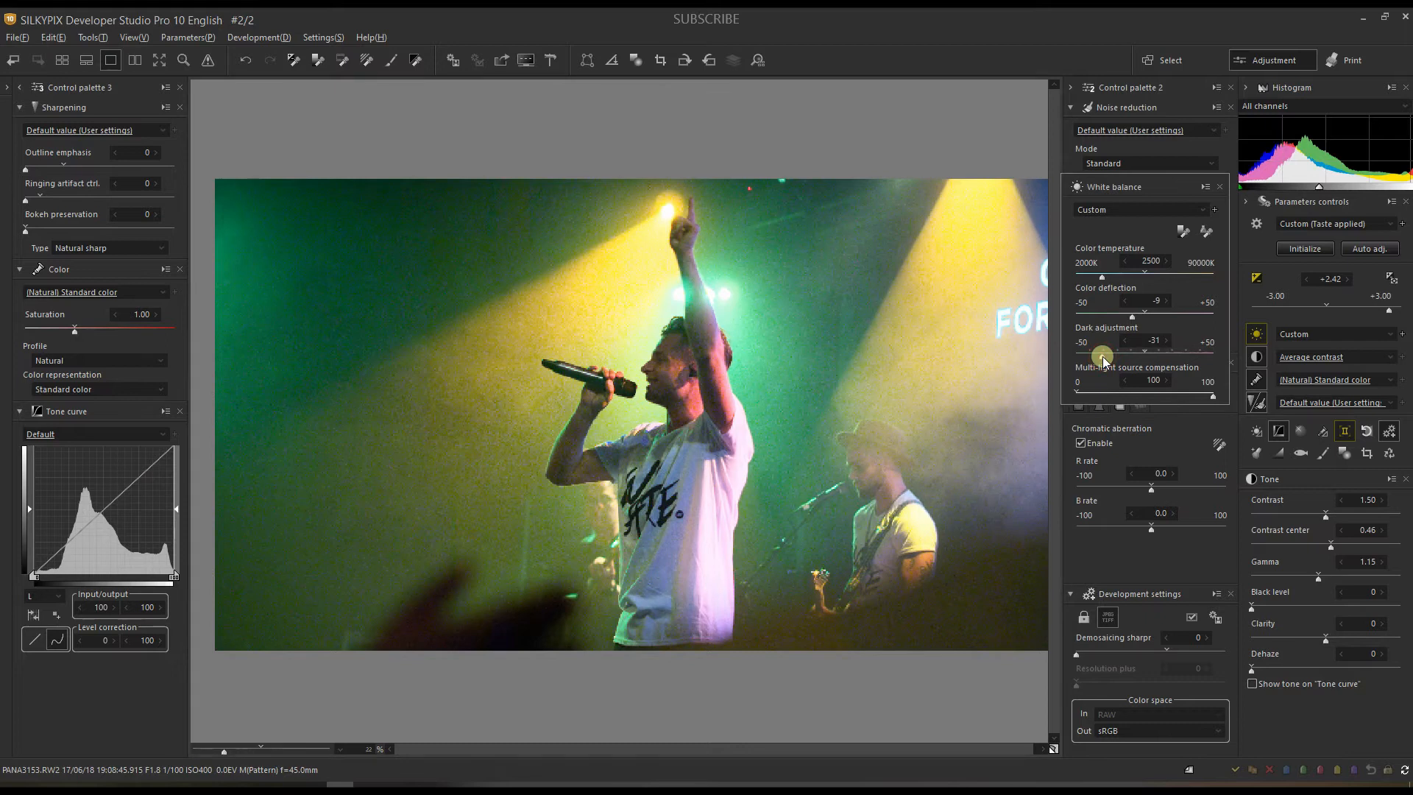
left_click_drag(1103, 356, 1091, 357)
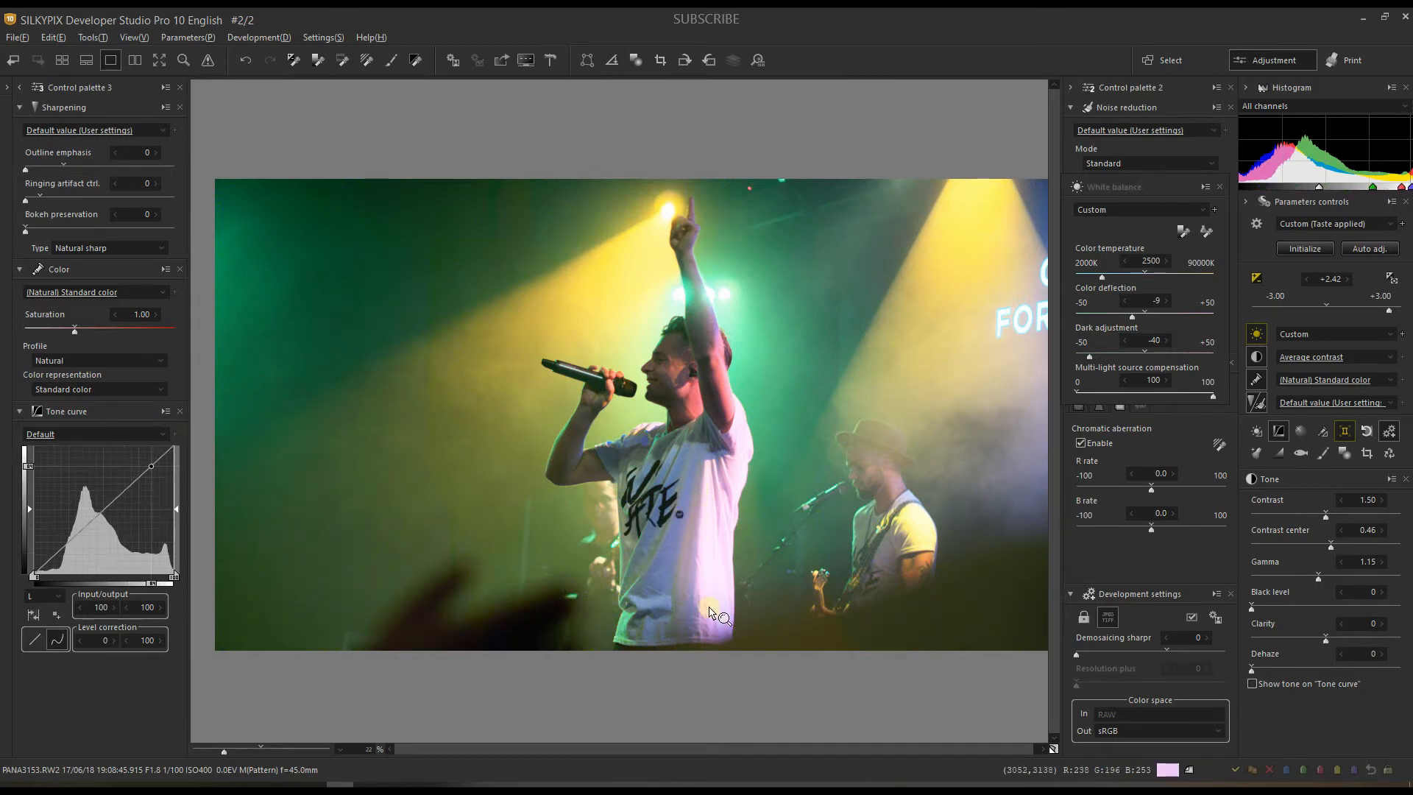
Step: In Exposure / Luminance, choose Color Burn HDR at 98 and set Highlight to -100
left_click(1257, 274)
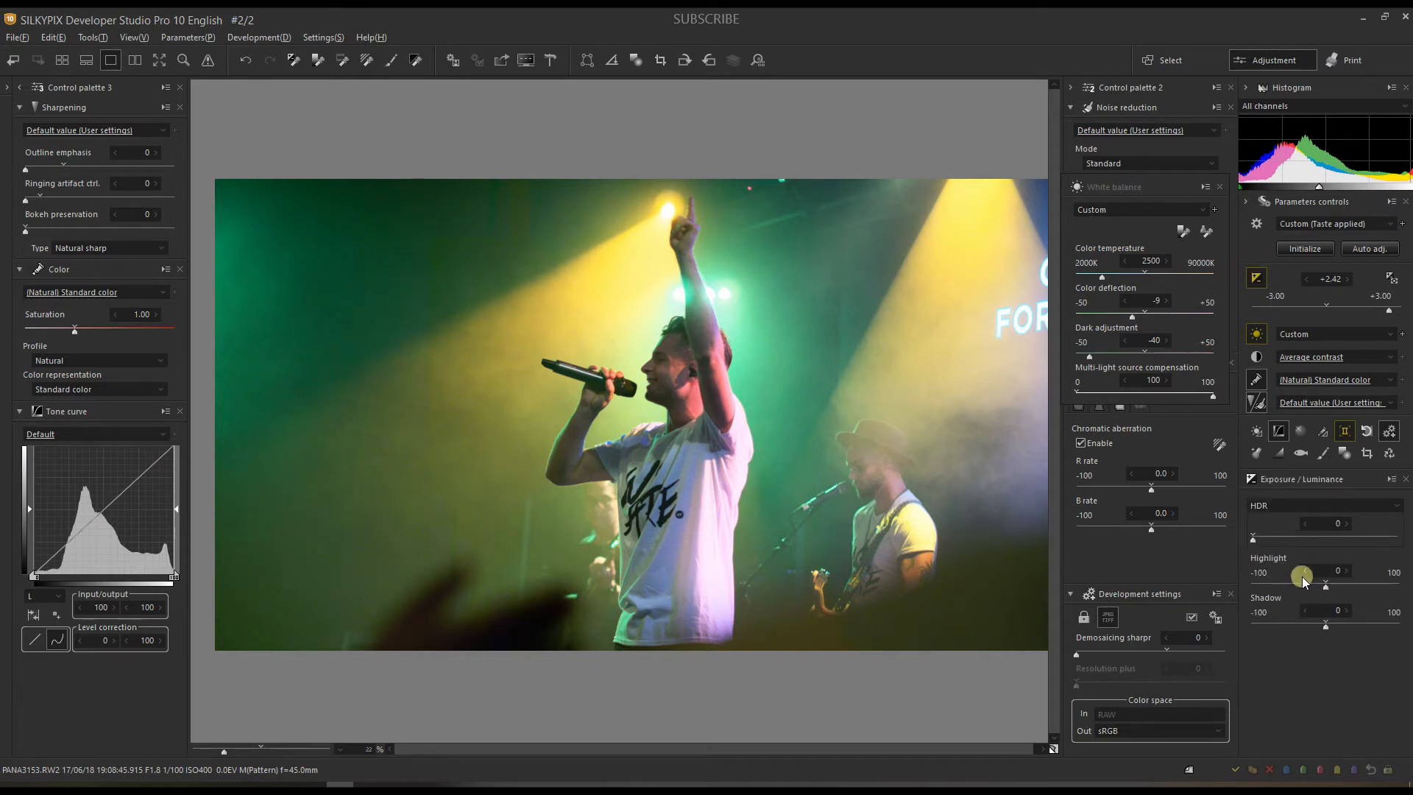
left_click(1259, 507)
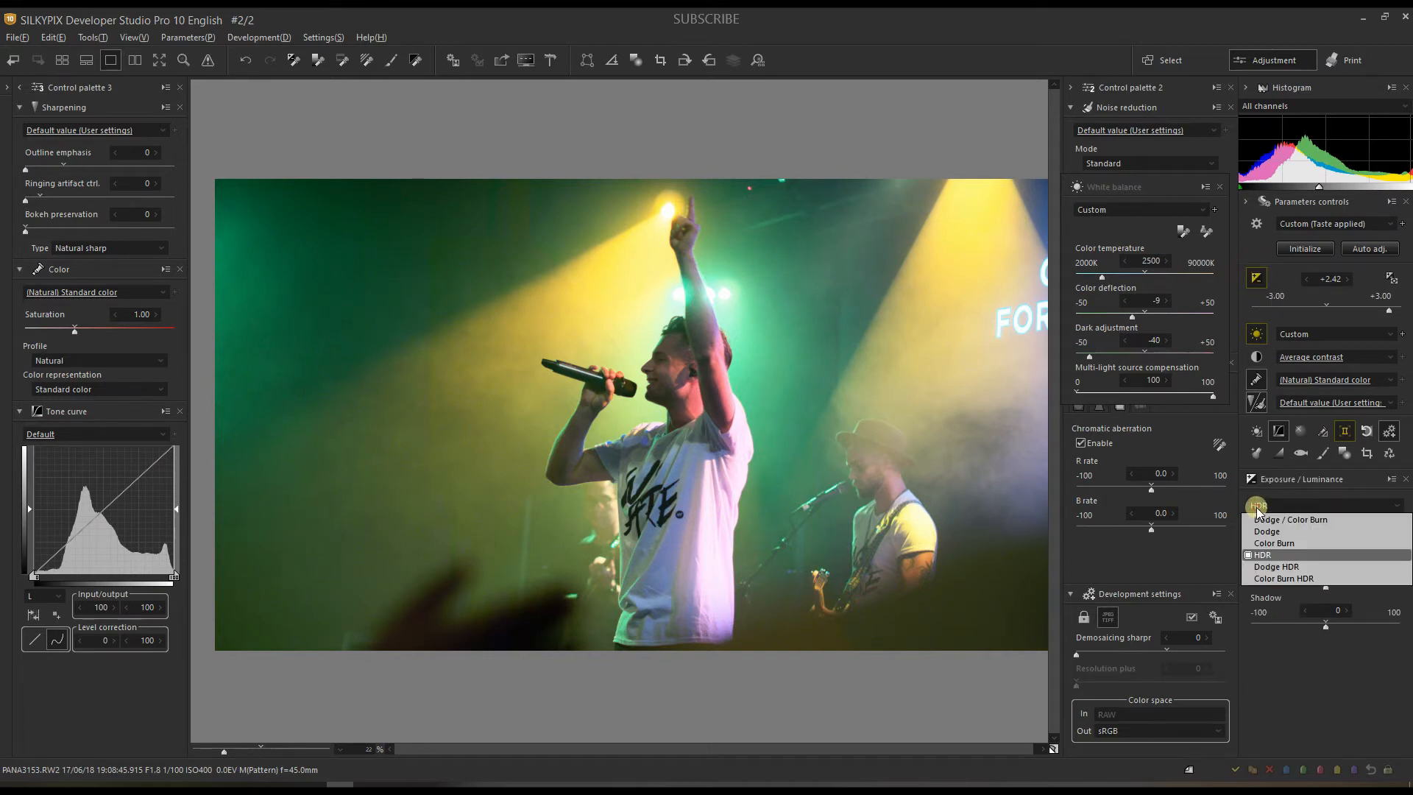
left_click(1261, 576)
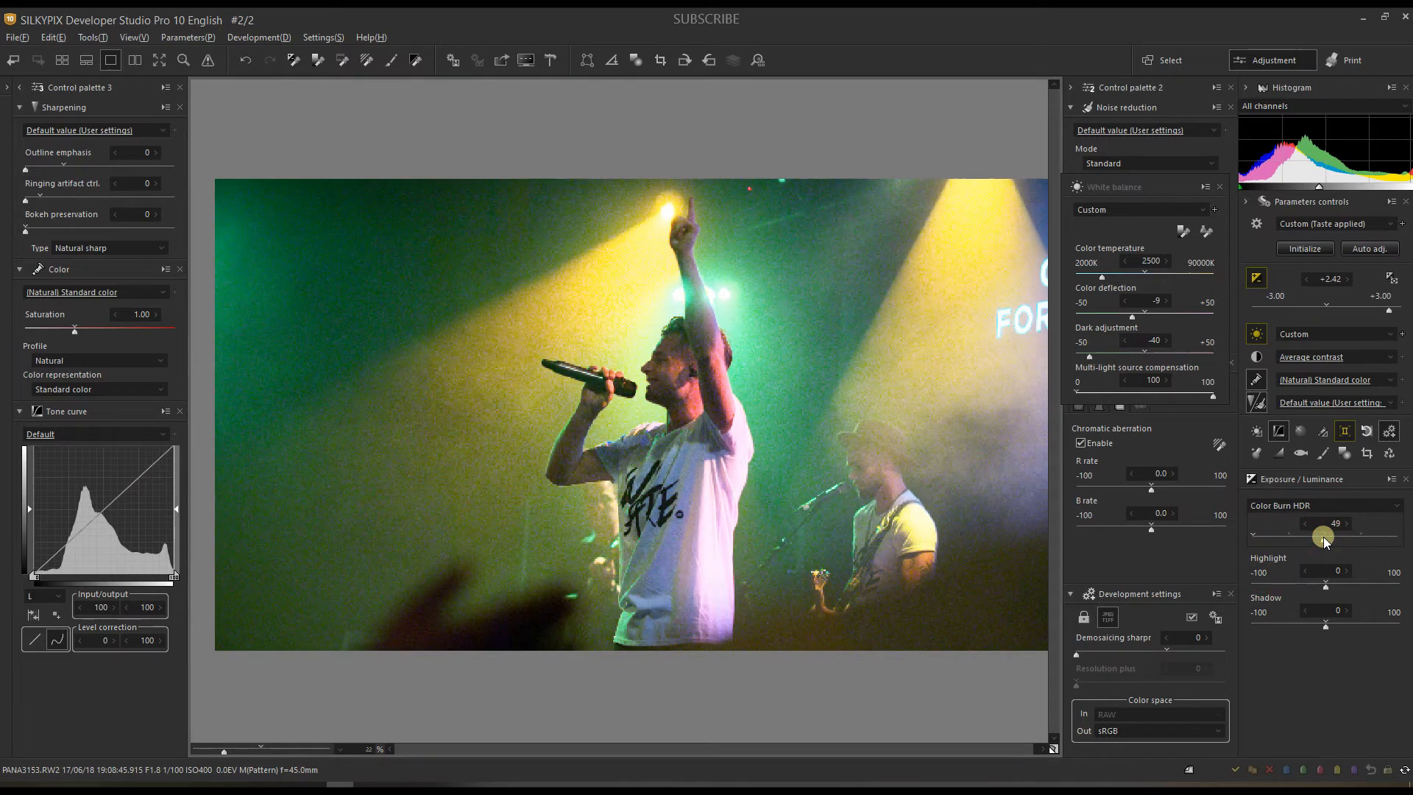
left_click_drag(1334, 541, 1386, 540)
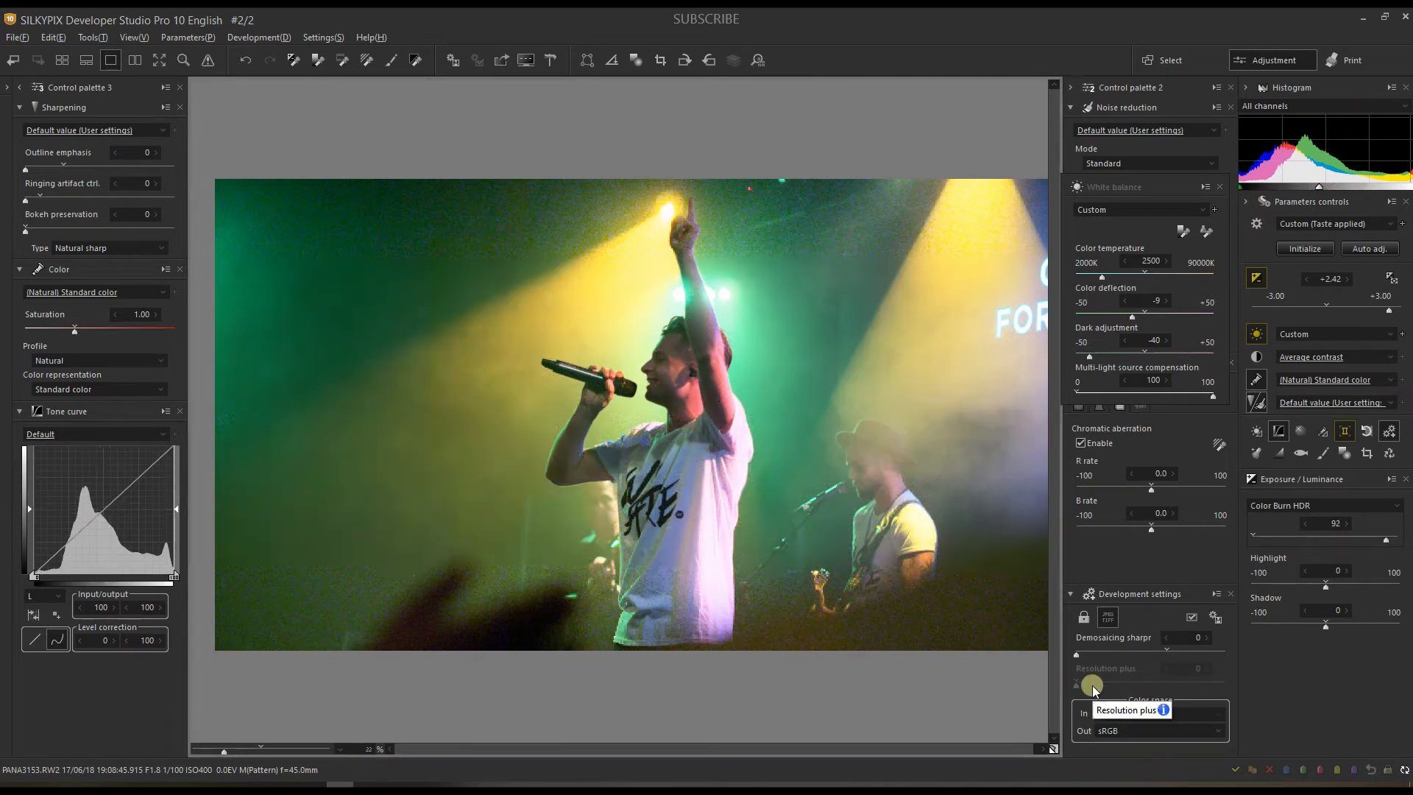
left_click_drag(1378, 533, 1396, 539)
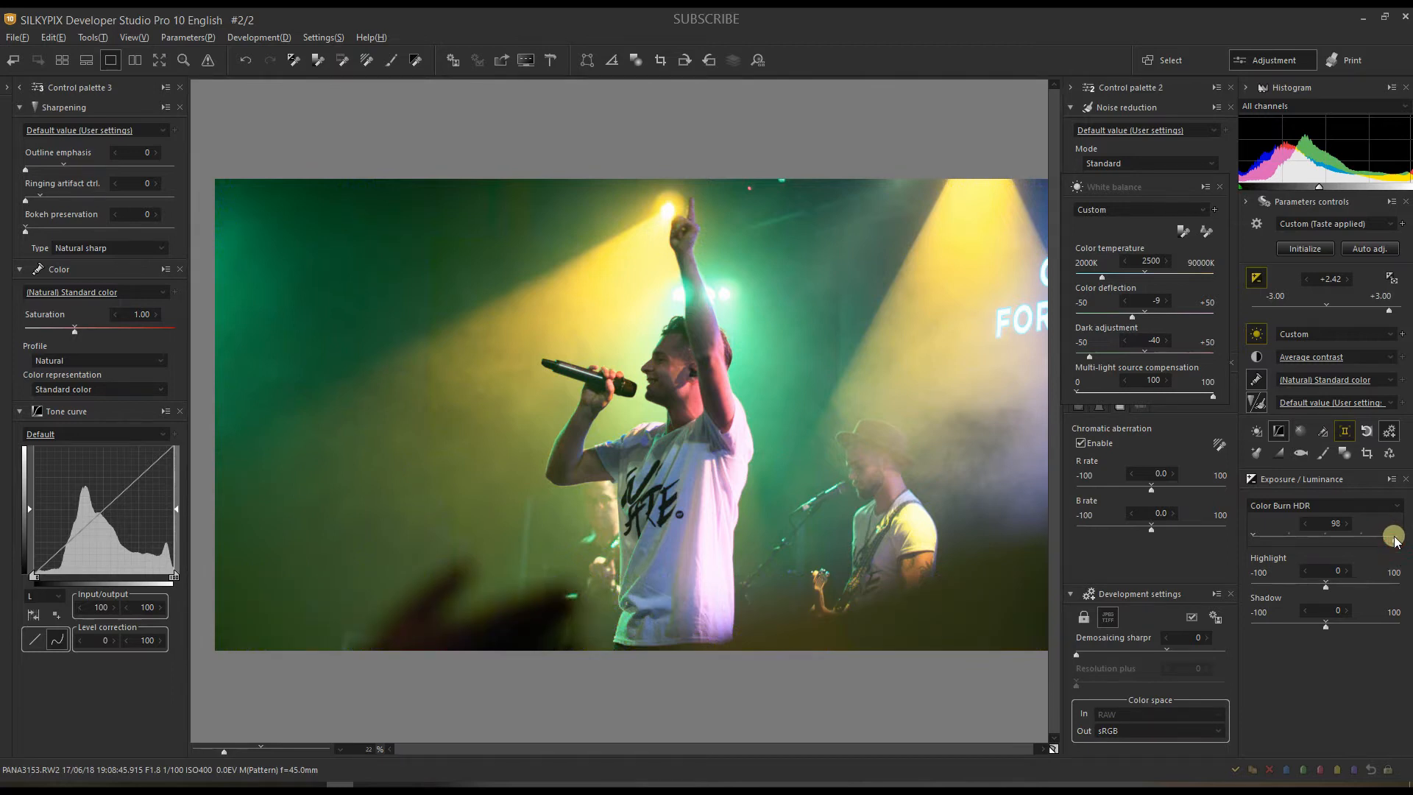
left_click_drag(1325, 585, 1247, 583)
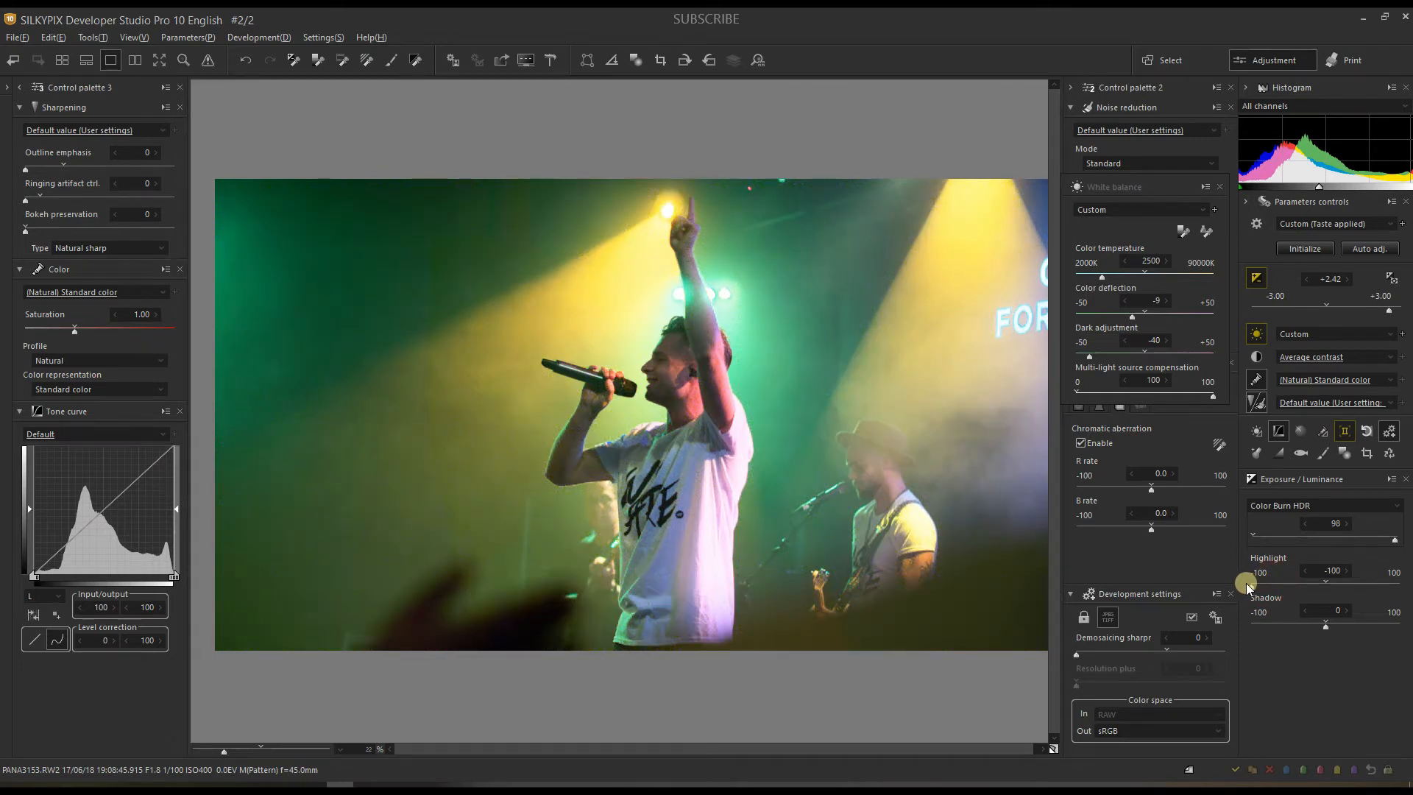
Step: Lower exposure bias to +1.80 and pull the tone curve's top-right point down
left_click(1372, 307)
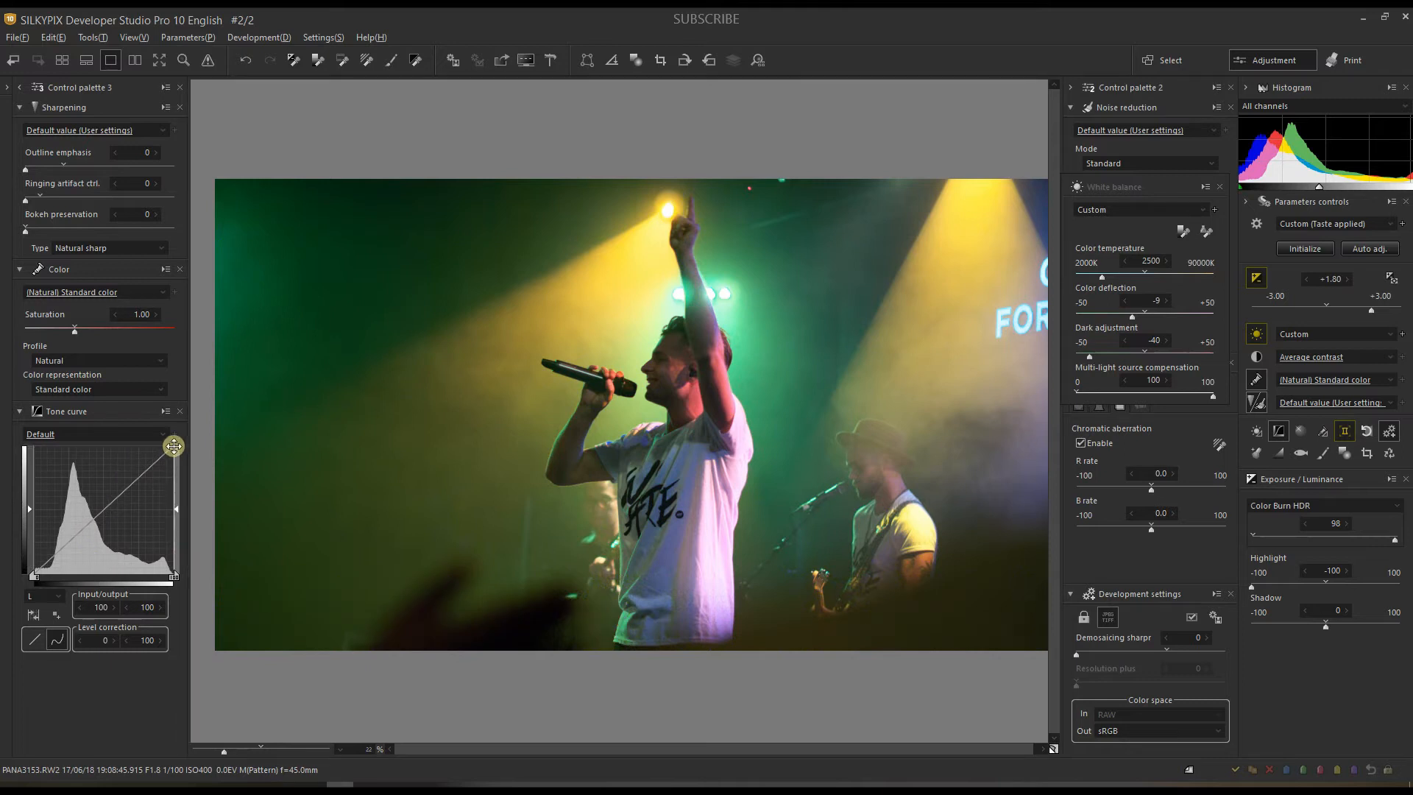
left_click_drag(174, 446, 176, 458)
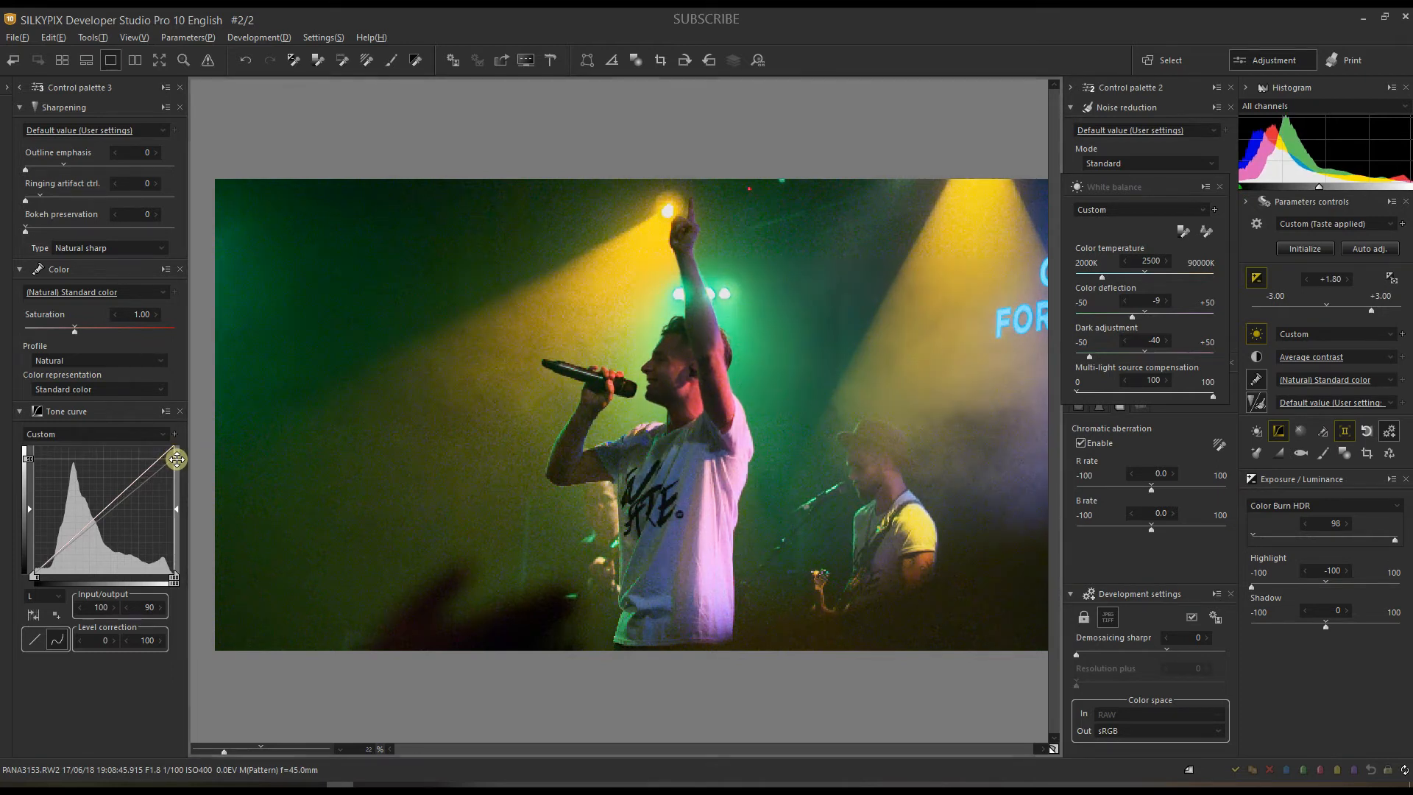
left_click_drag(176, 460, 177, 469)
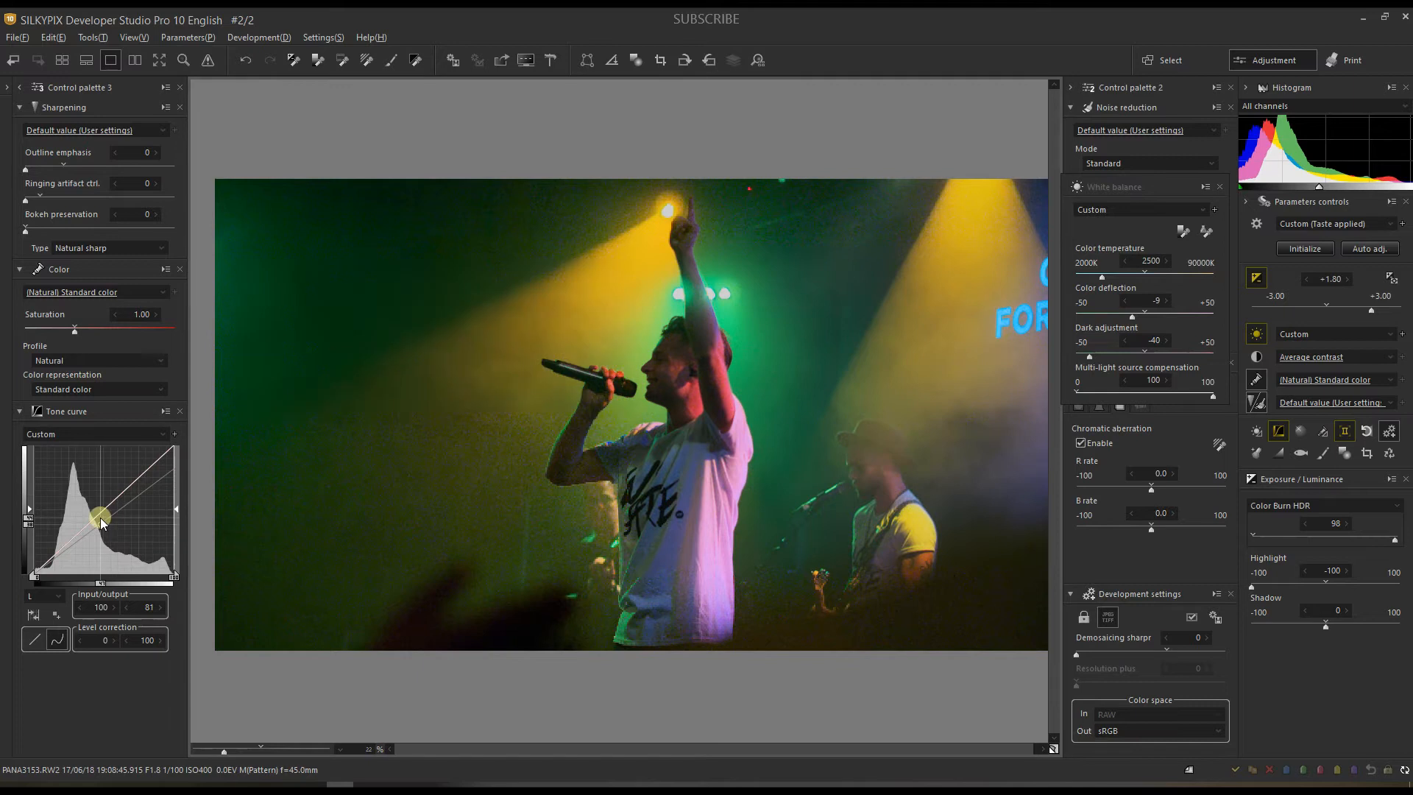
Step: Add a midtone curve point raised to input 50 / output 54, keeping the L channel
left_click_drag(103, 528, 104, 504)
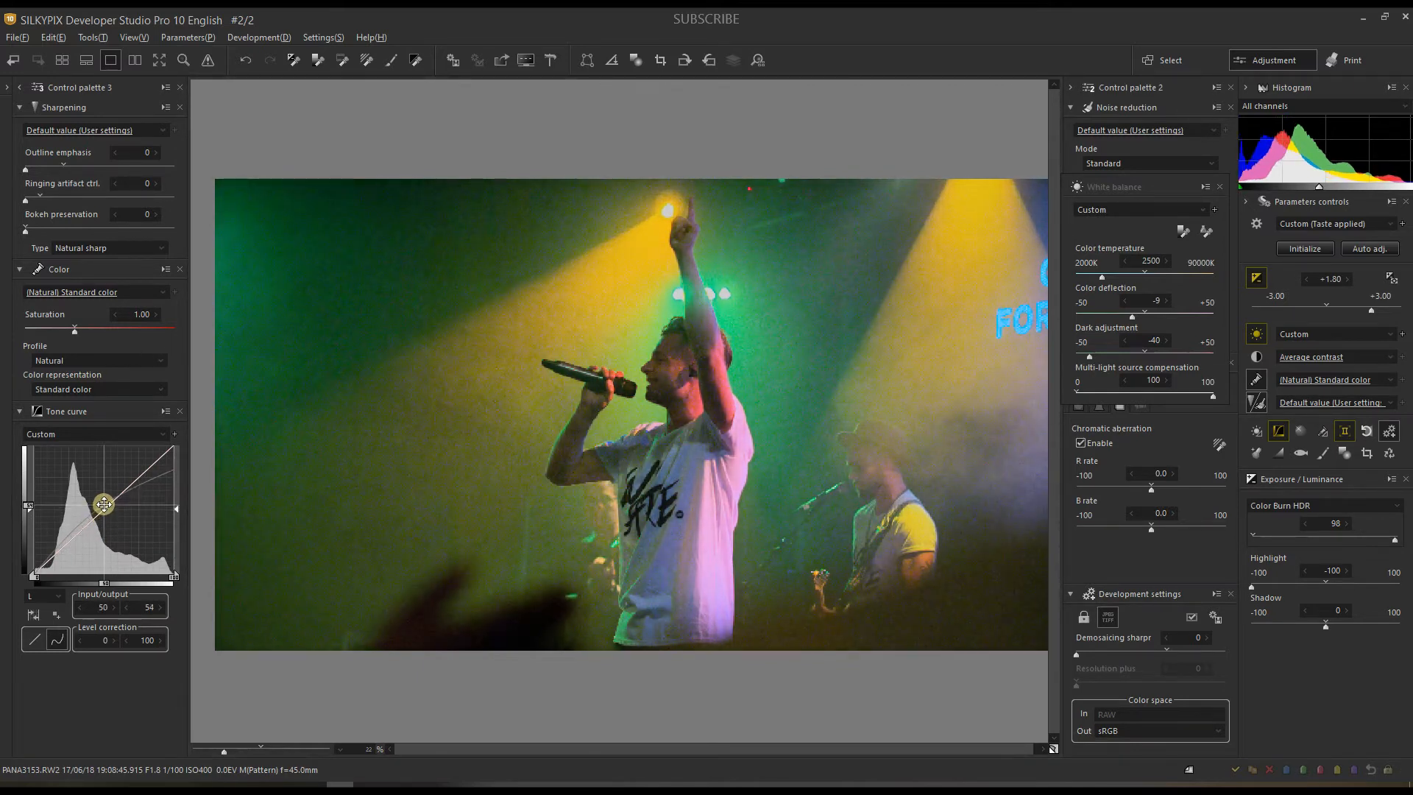
left_click(39, 598)
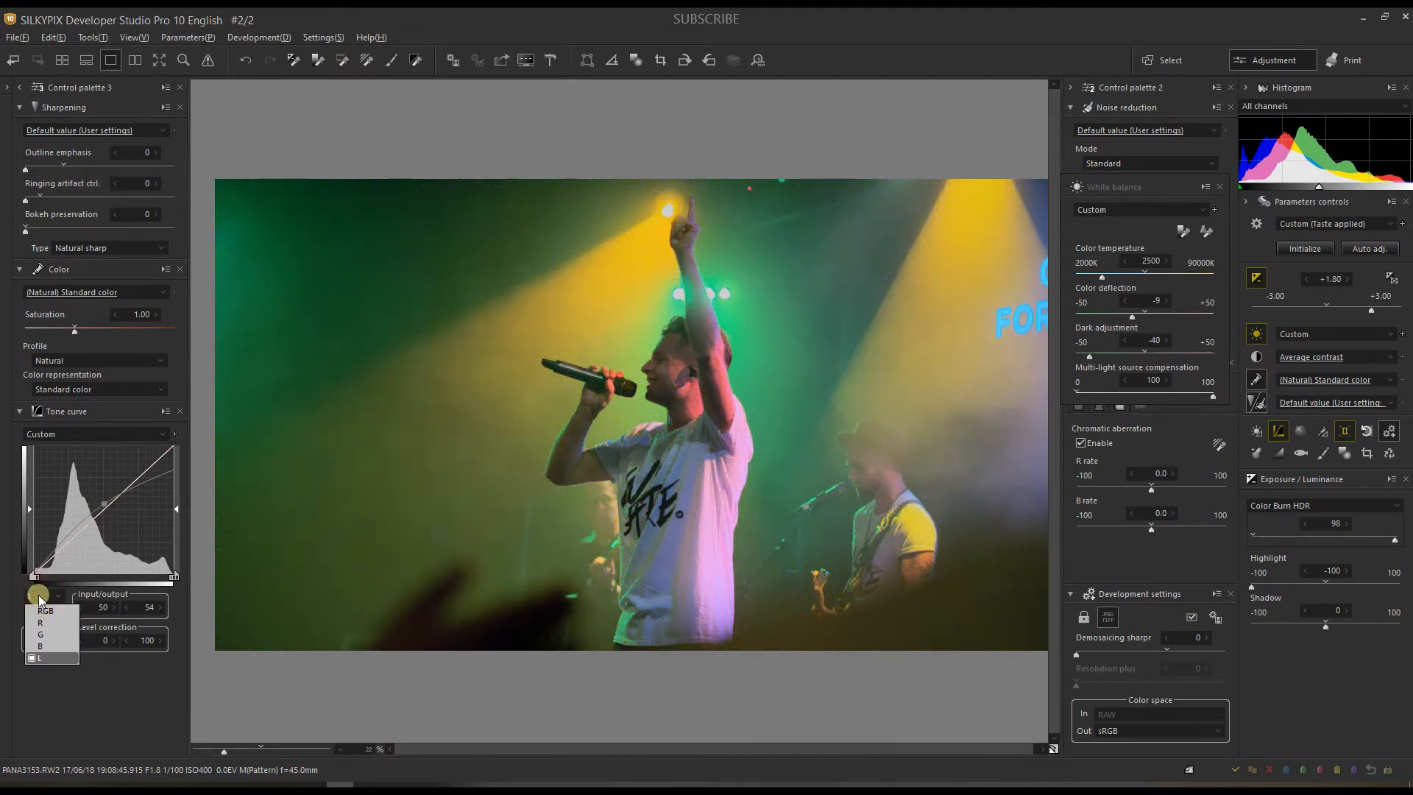
left_click(39, 598)
mouse_move(624, 506)
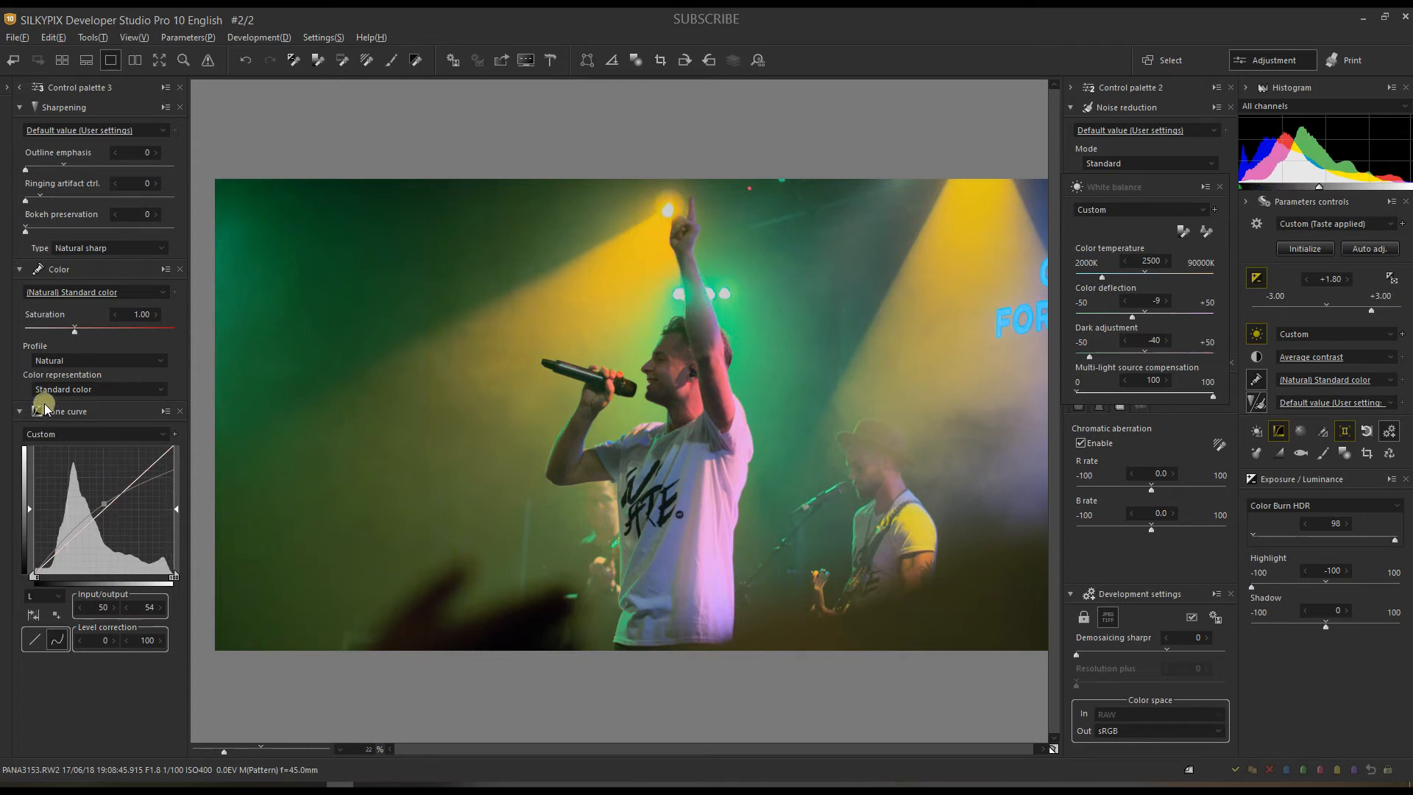
Step: Change the colour profile from Natural to Photo Style/Camera color
left_click(64, 356)
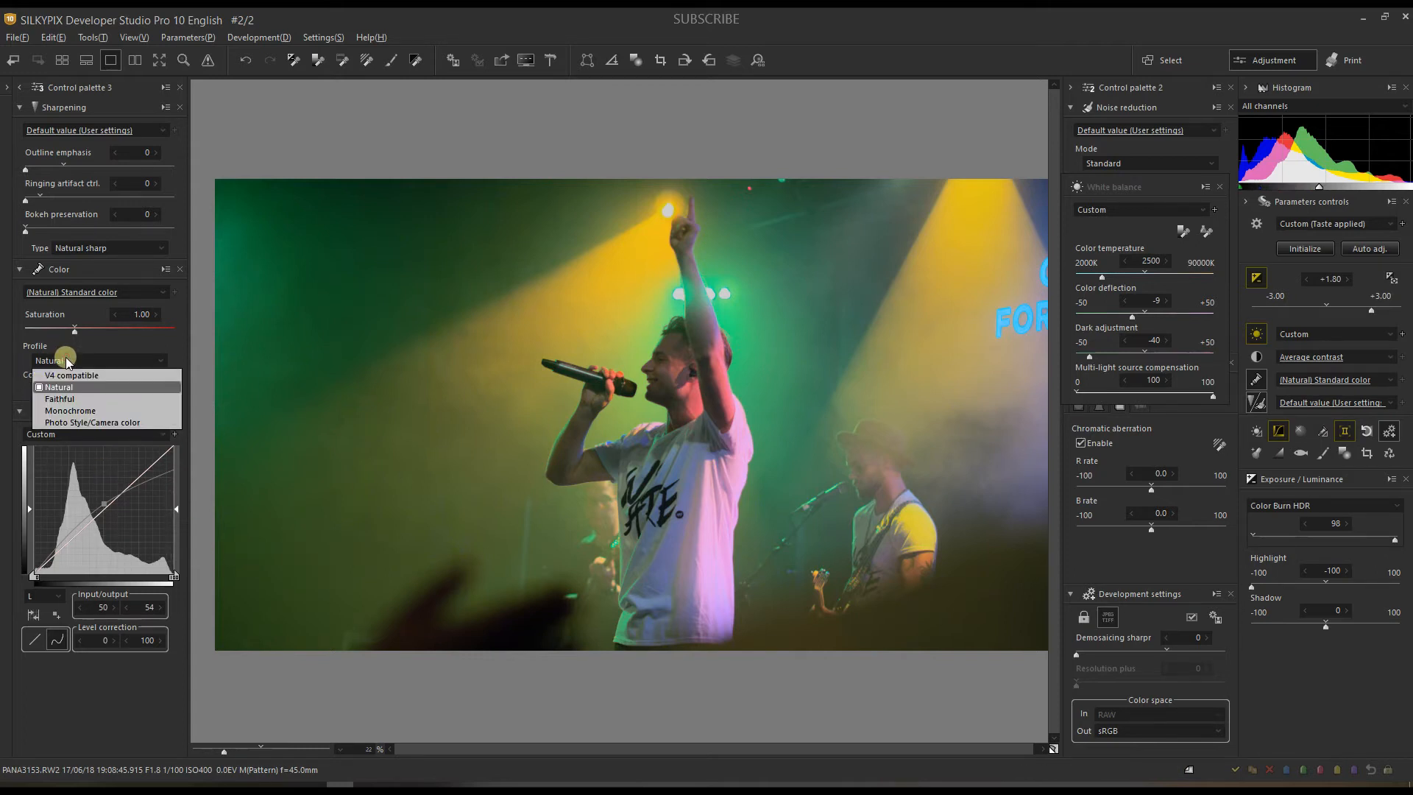
left_click(60, 386)
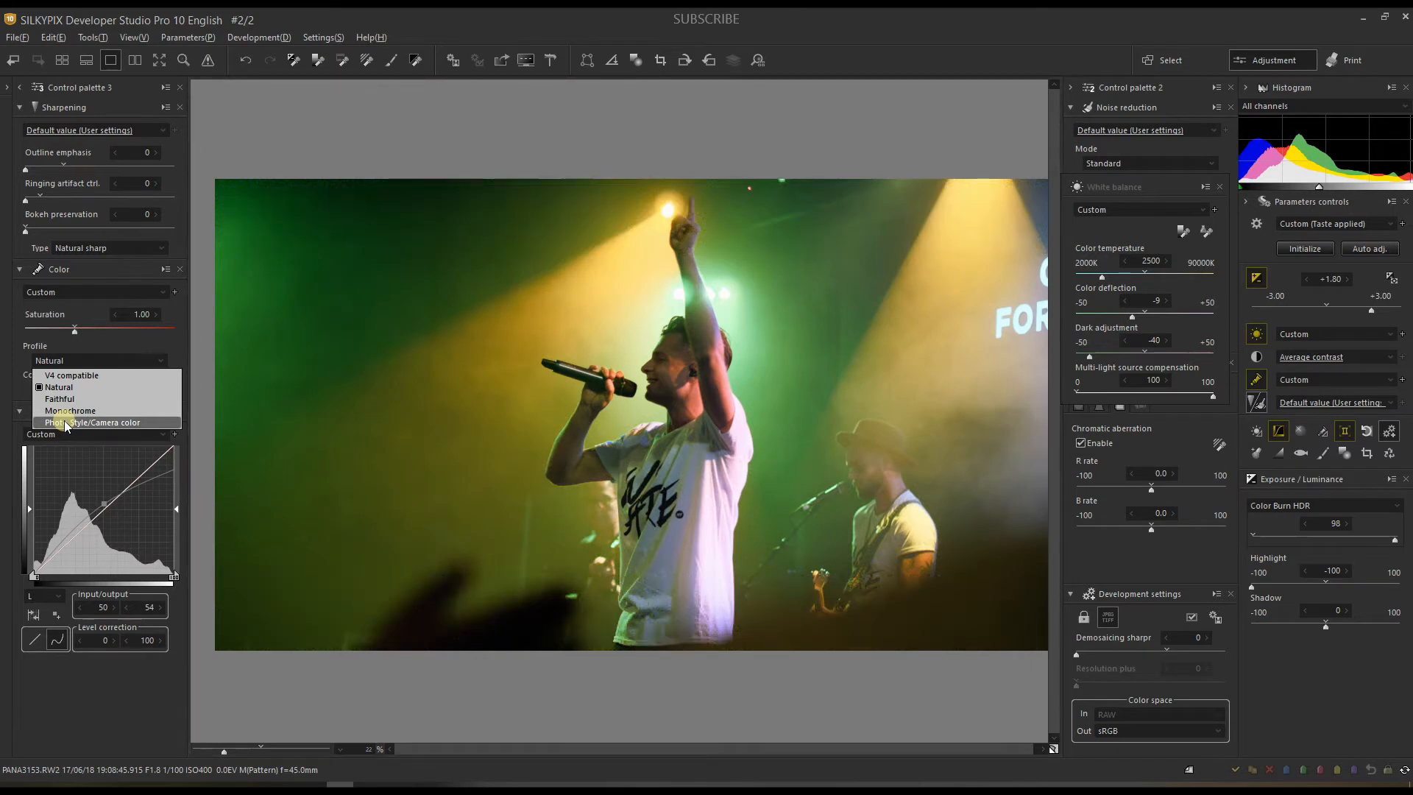
left_click(64, 421)
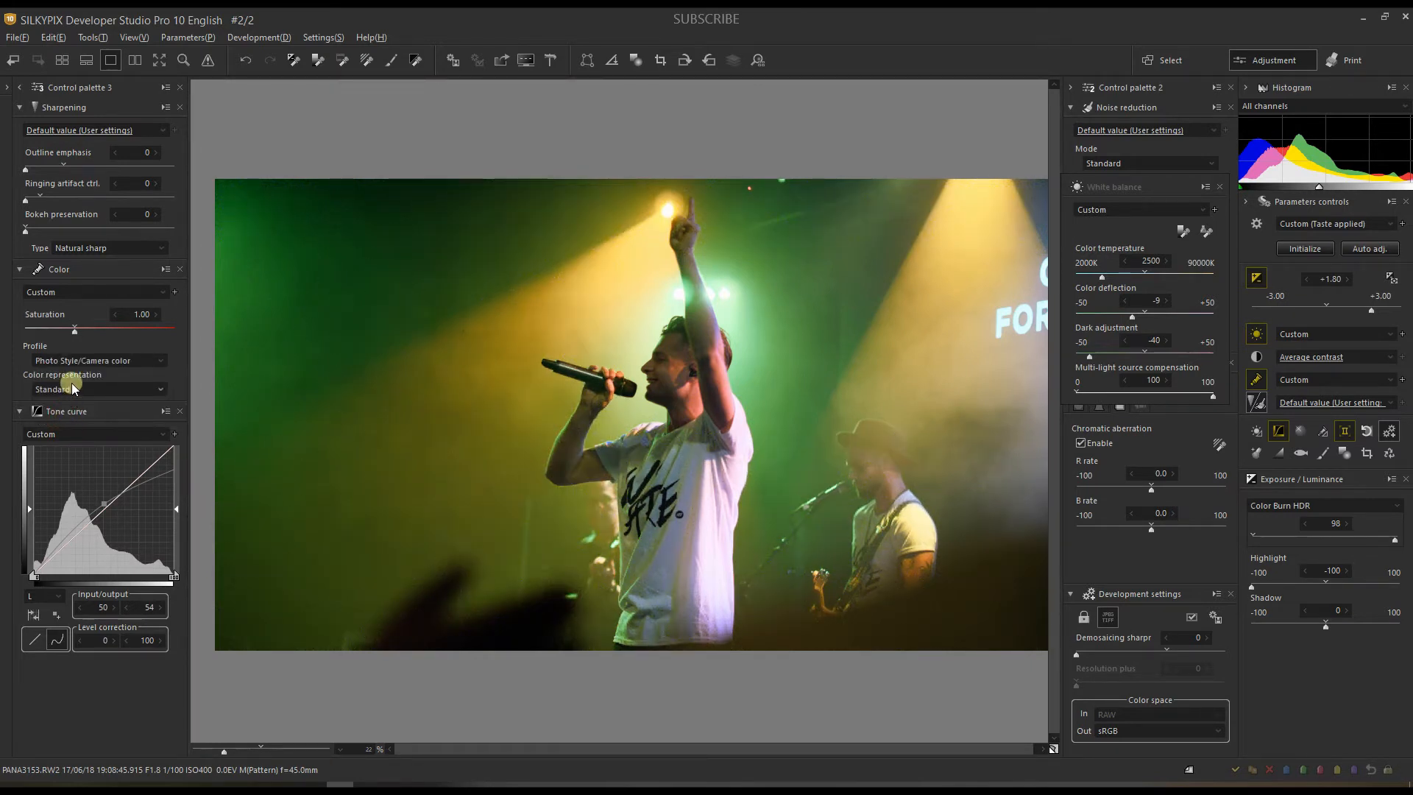
left_click(72, 387)
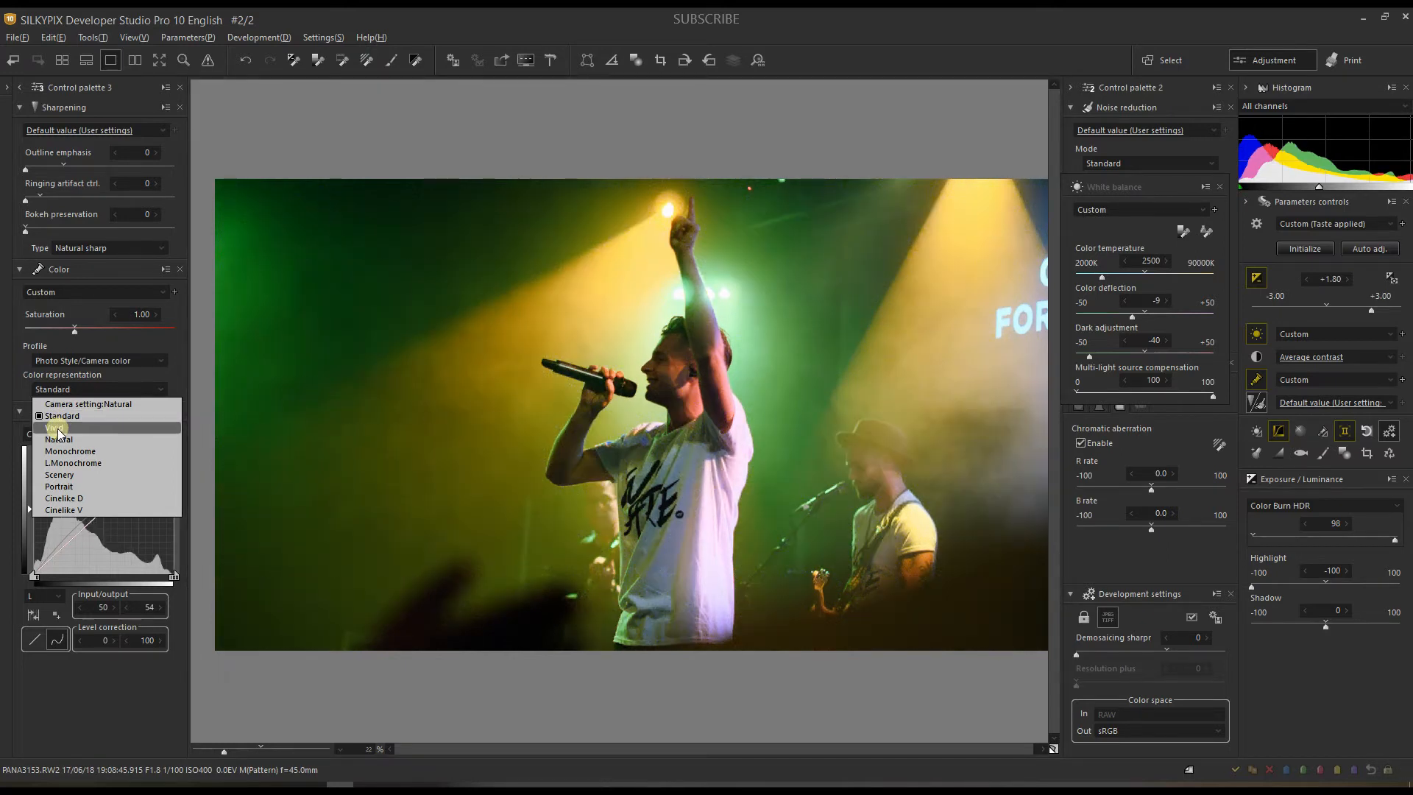
Step: Check the singer and guitarist at 42% zoom, apply Cinelike V color representation, then fit the photo
left_click(240, 748)
left_click(240, 747)
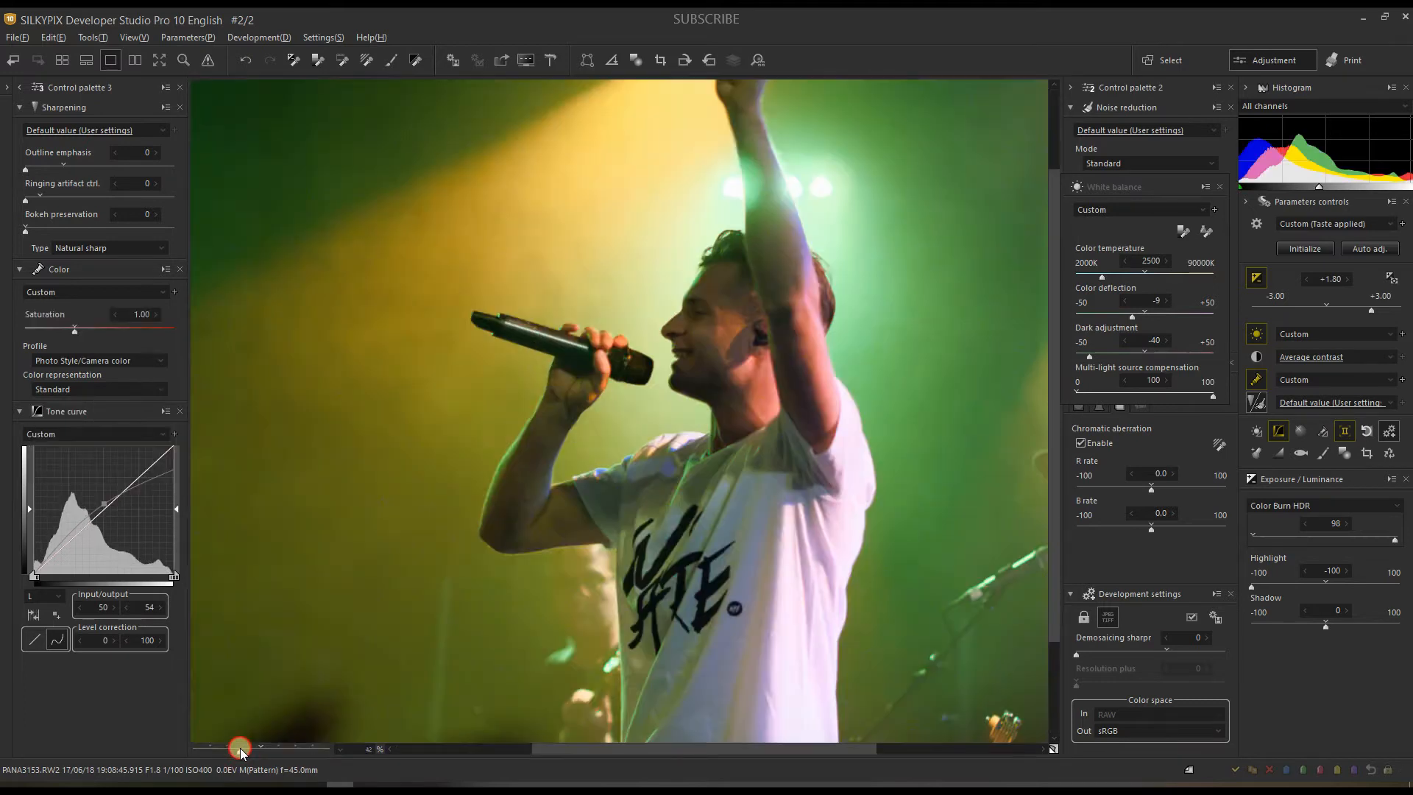
left_click_drag(641, 589, 469, 263)
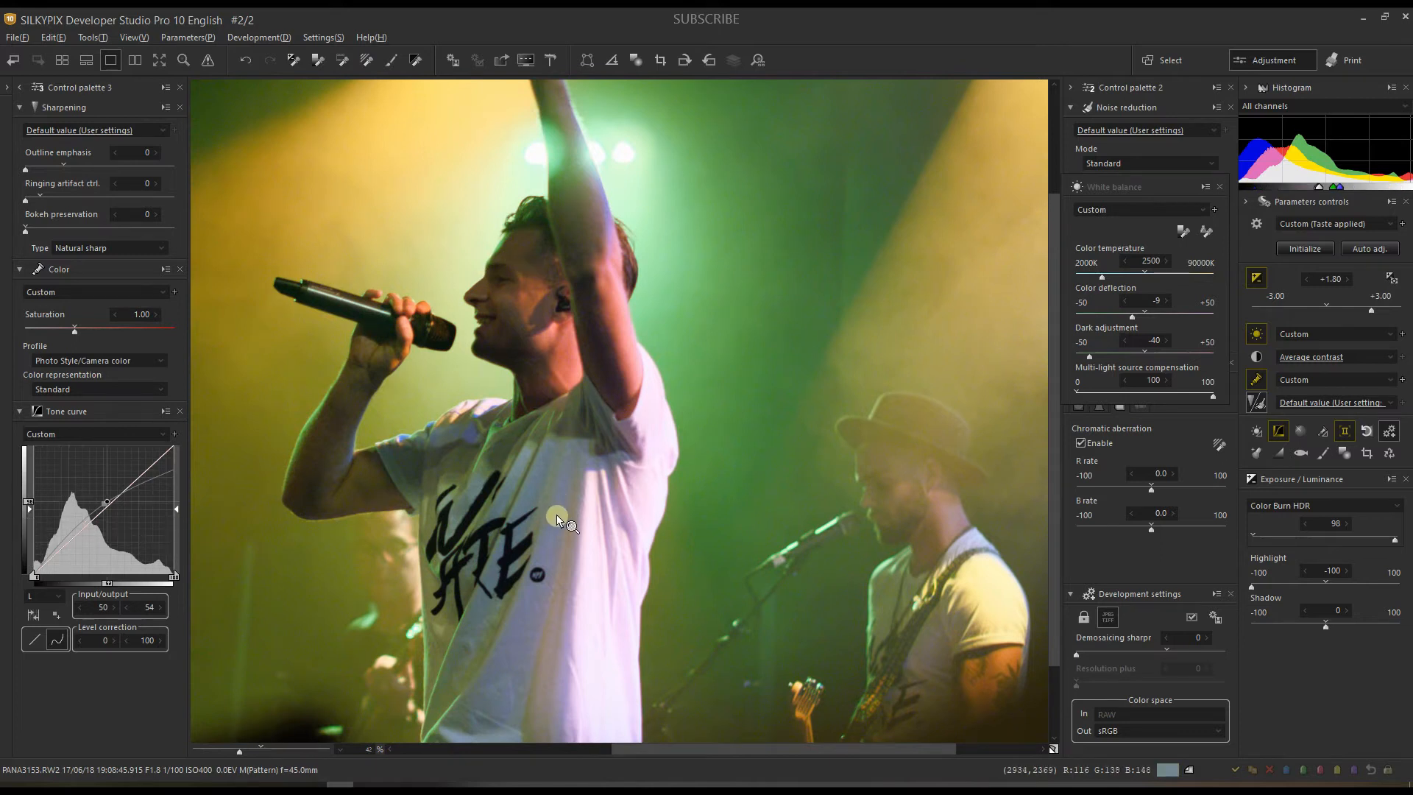
left_click(69, 359)
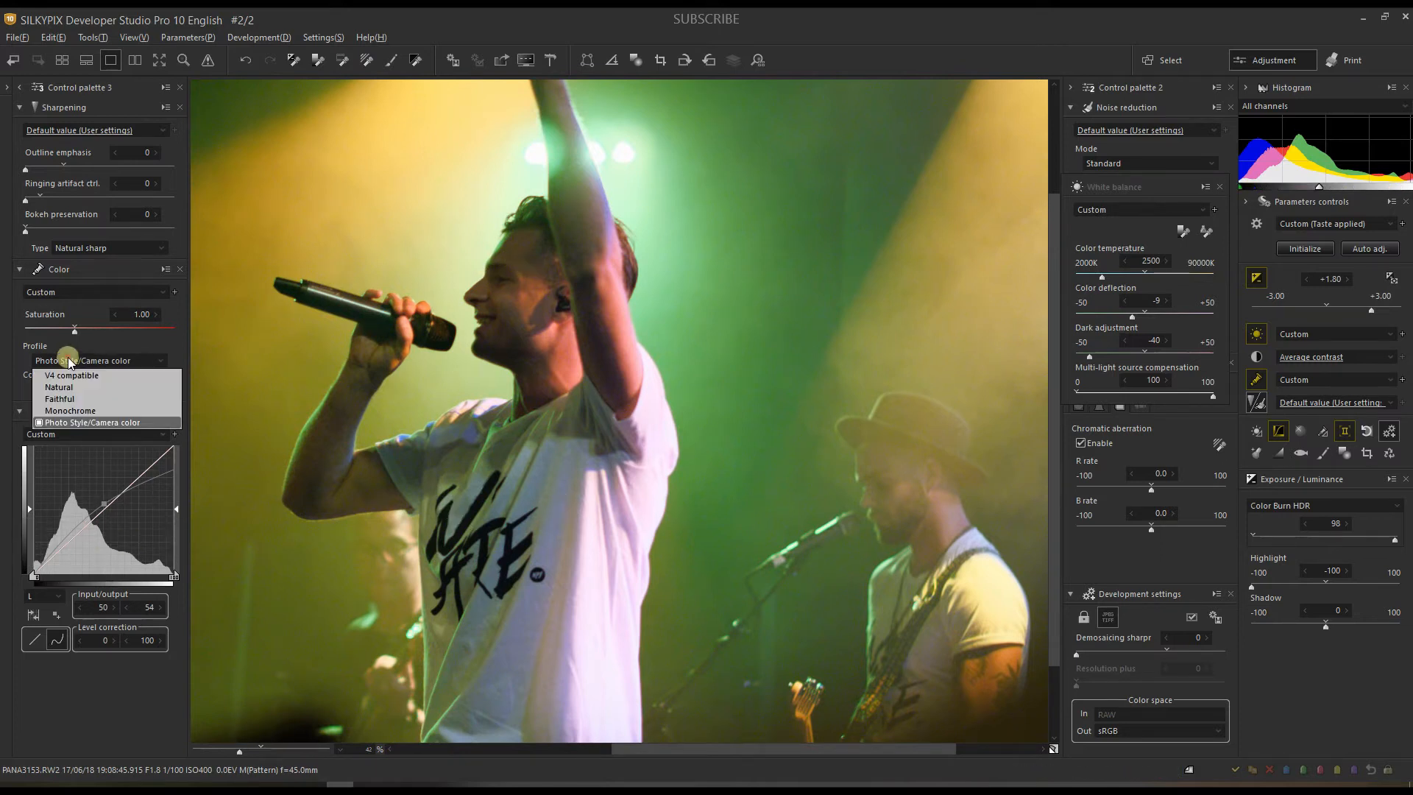
left_click(67, 357)
left_click(60, 385)
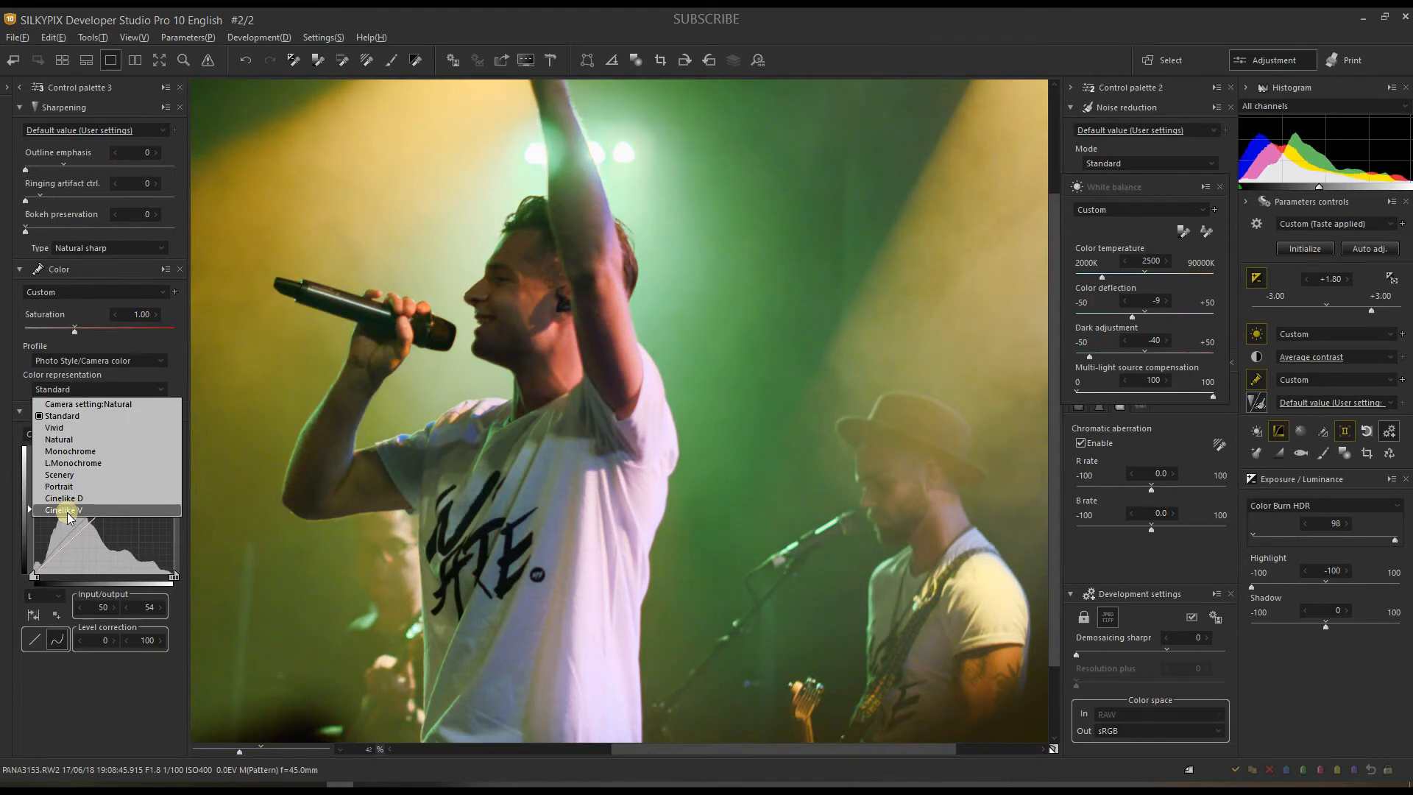
left_click(65, 510)
left_click_drag(232, 749, 223, 749)
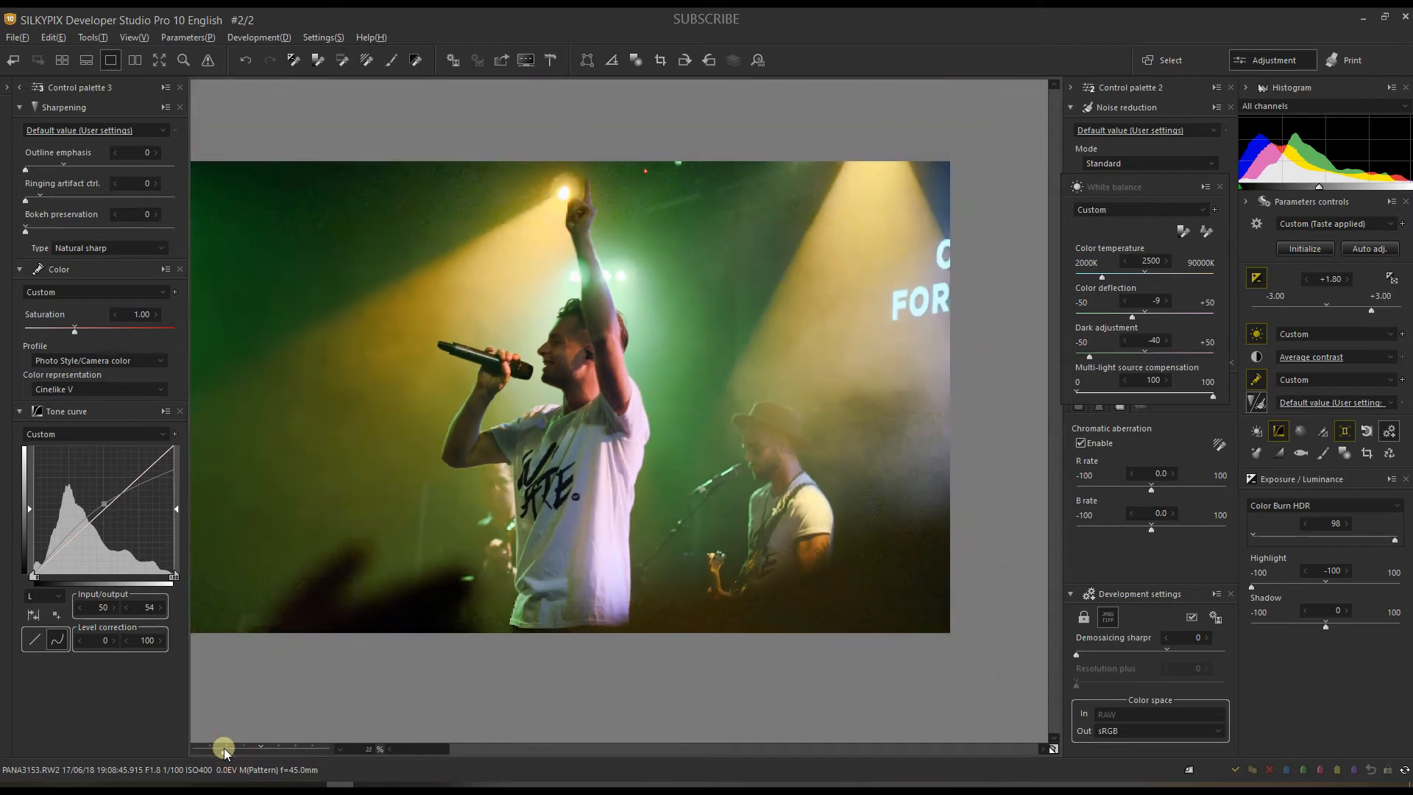
Step: Compare with the default rendering, then set the colour temperature to about 3125K
left_click(1052, 748)
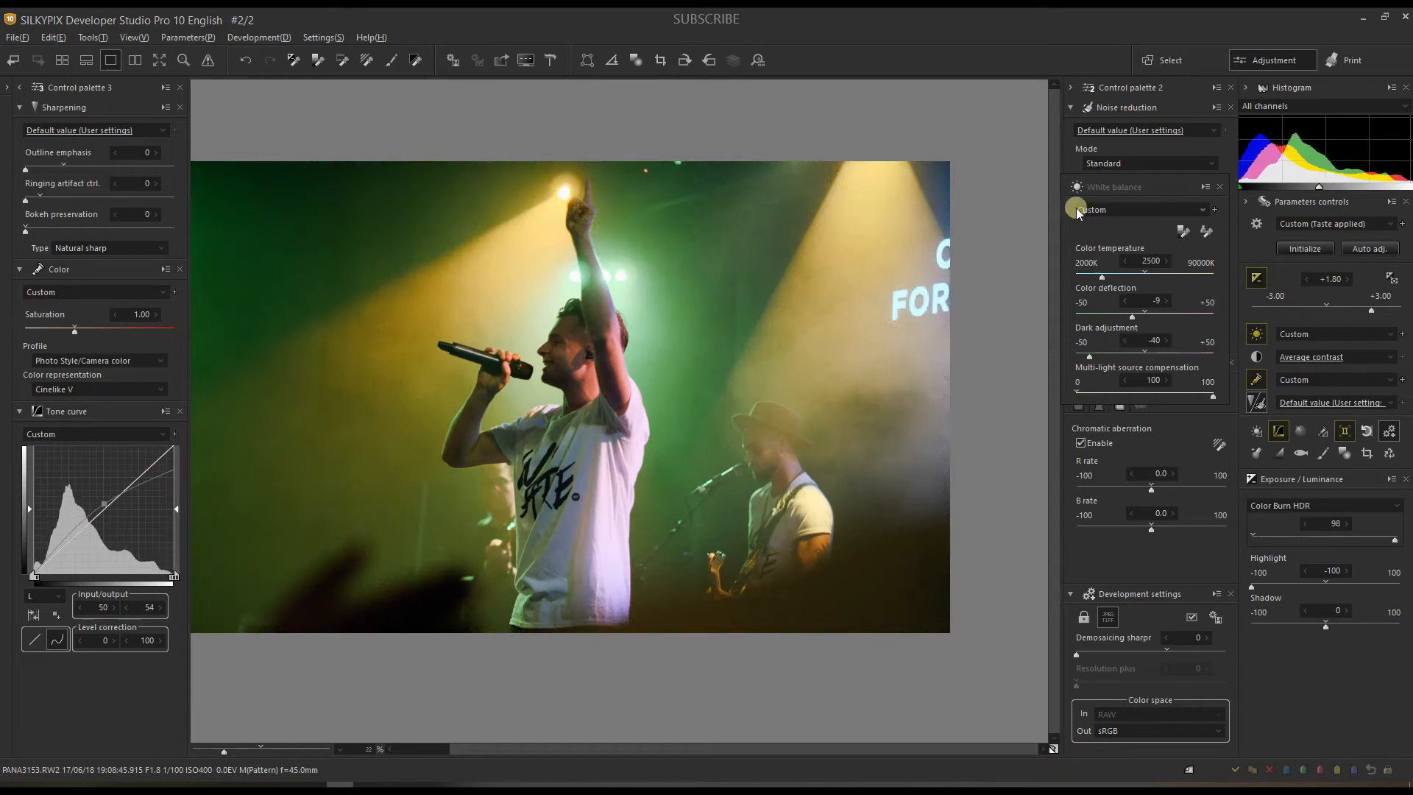
left_click(1123, 273)
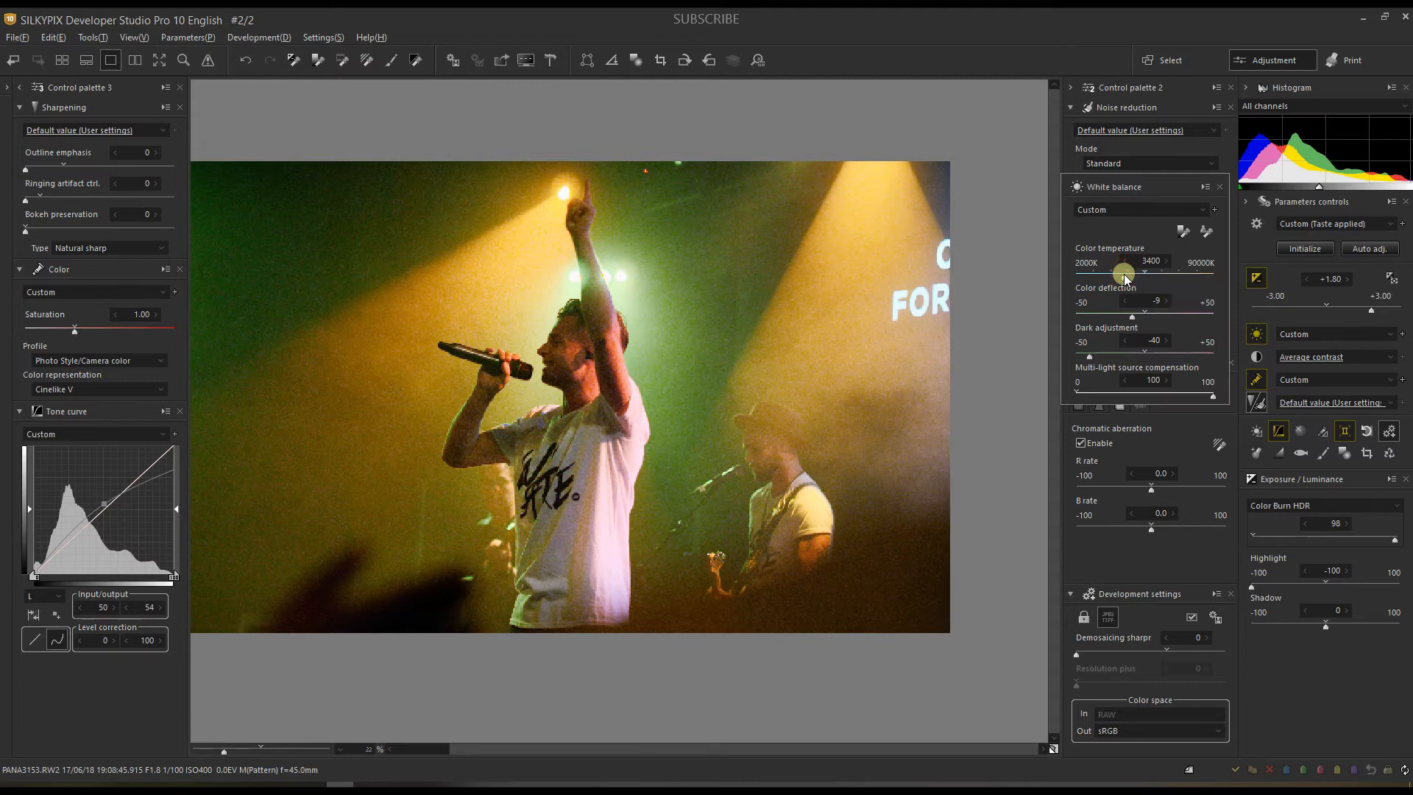
left_click_drag(1124, 273, 1116, 274)
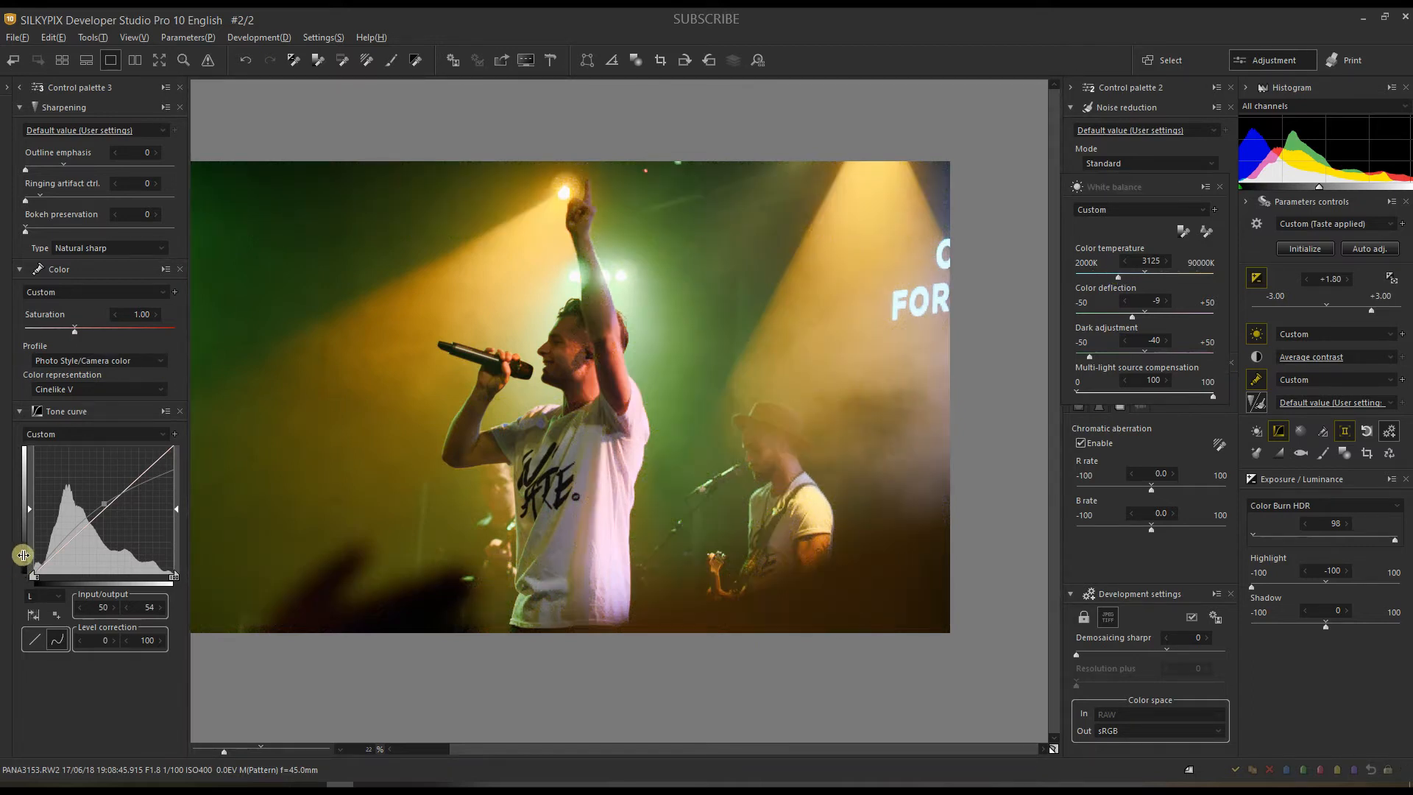
Step: Switch the tone curve to RGB, lift the black point to 0/10, and add a point at 121/119
left_click(44, 598)
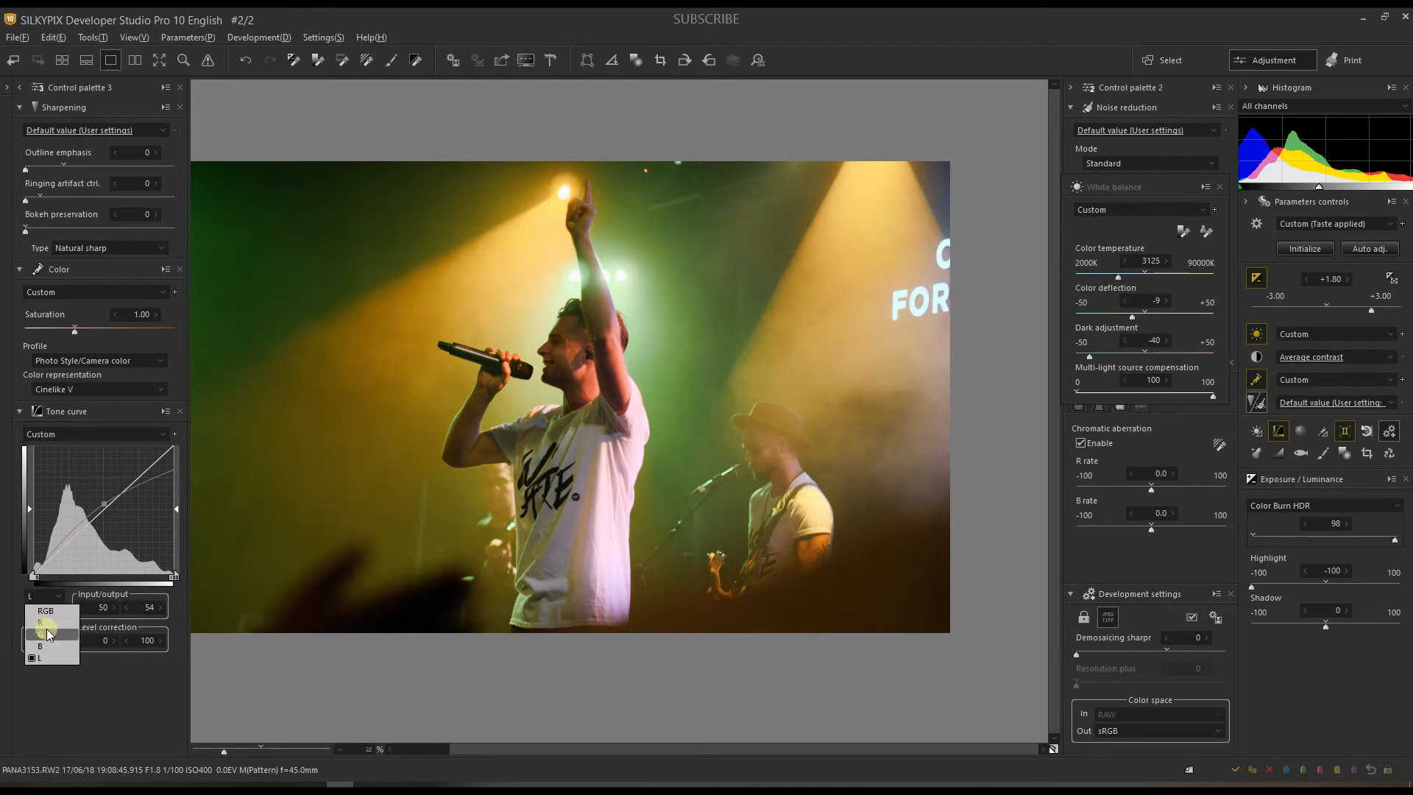
left_click(44, 611)
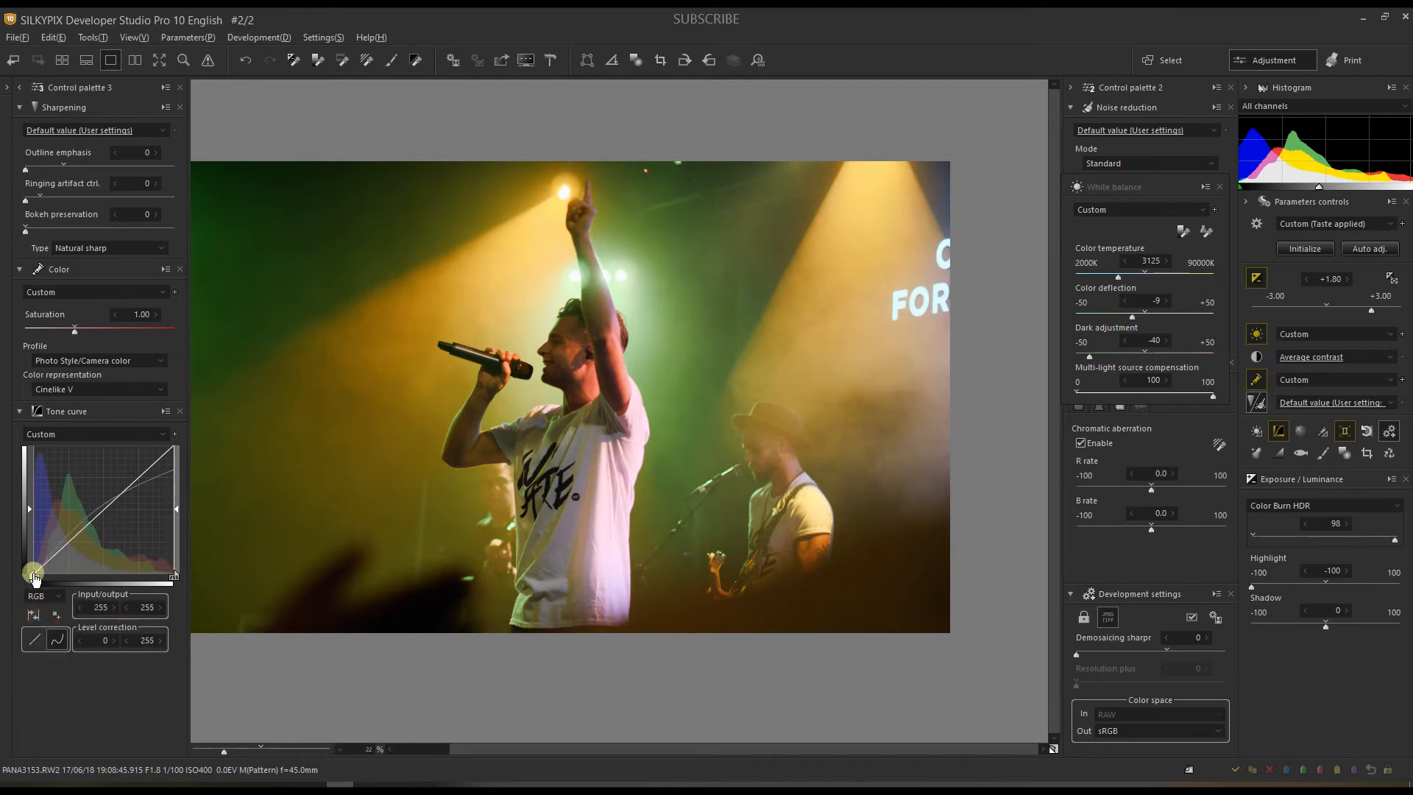
left_click(33, 574)
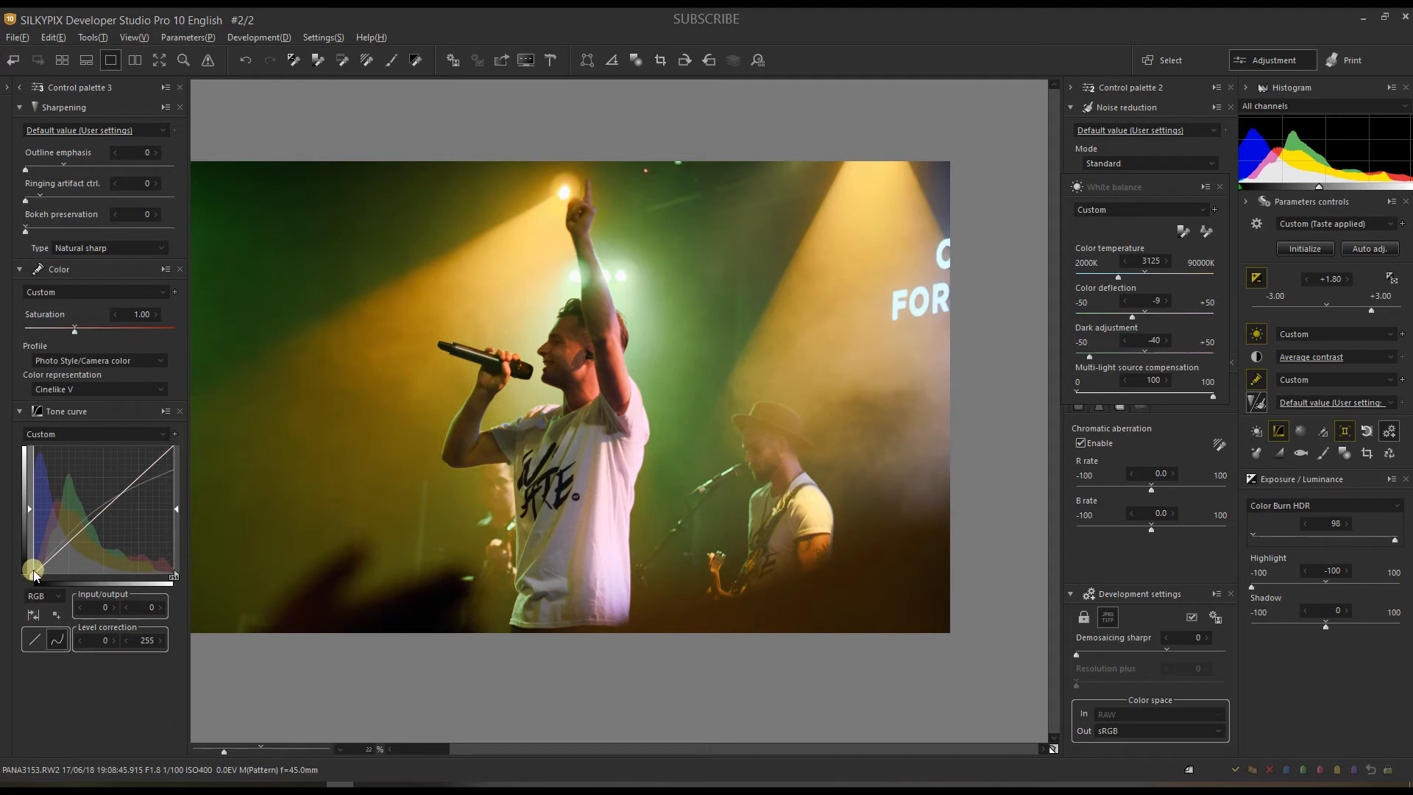
left_click_drag(33, 574, 100, 513)
left_click_drag(427, 479, 515, 507)
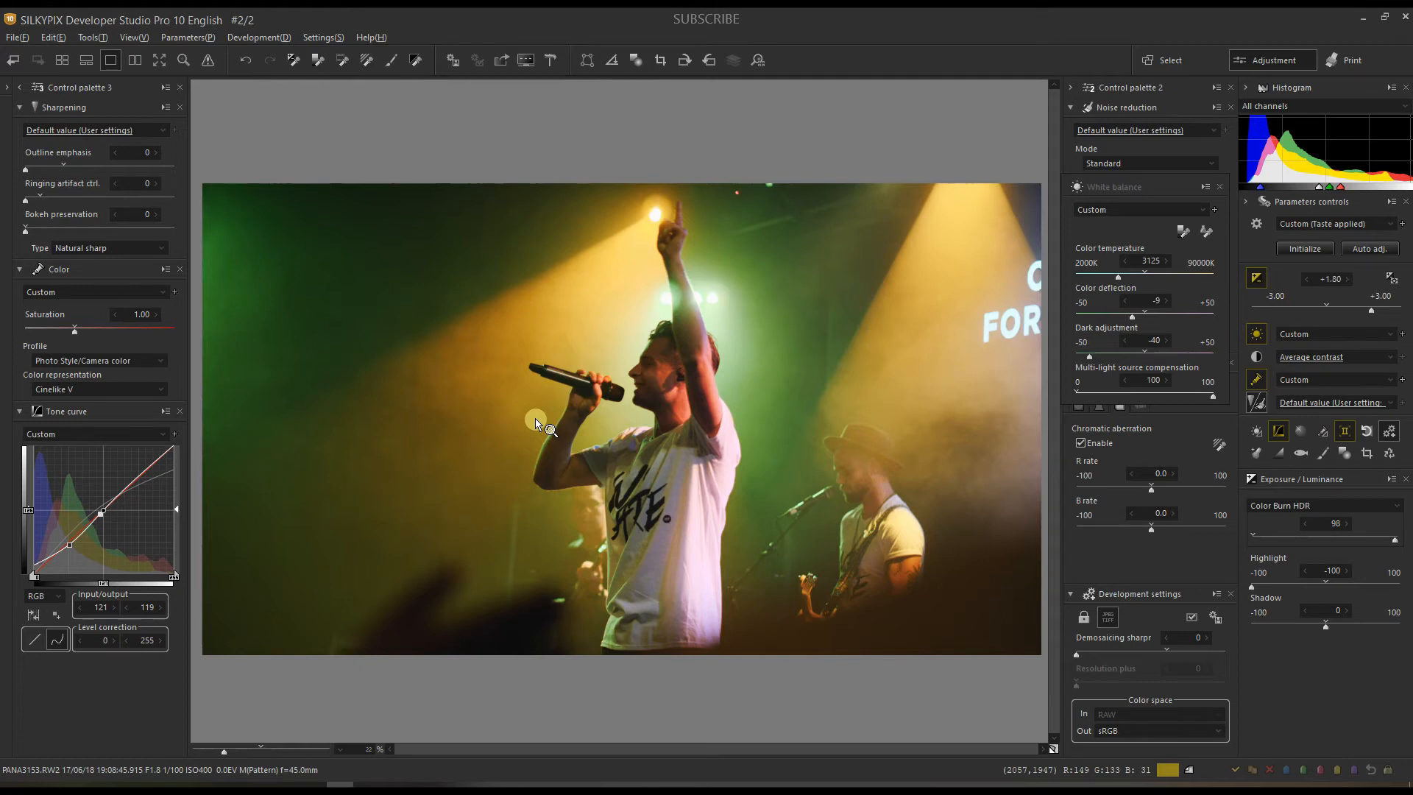
left_click(631, 449)
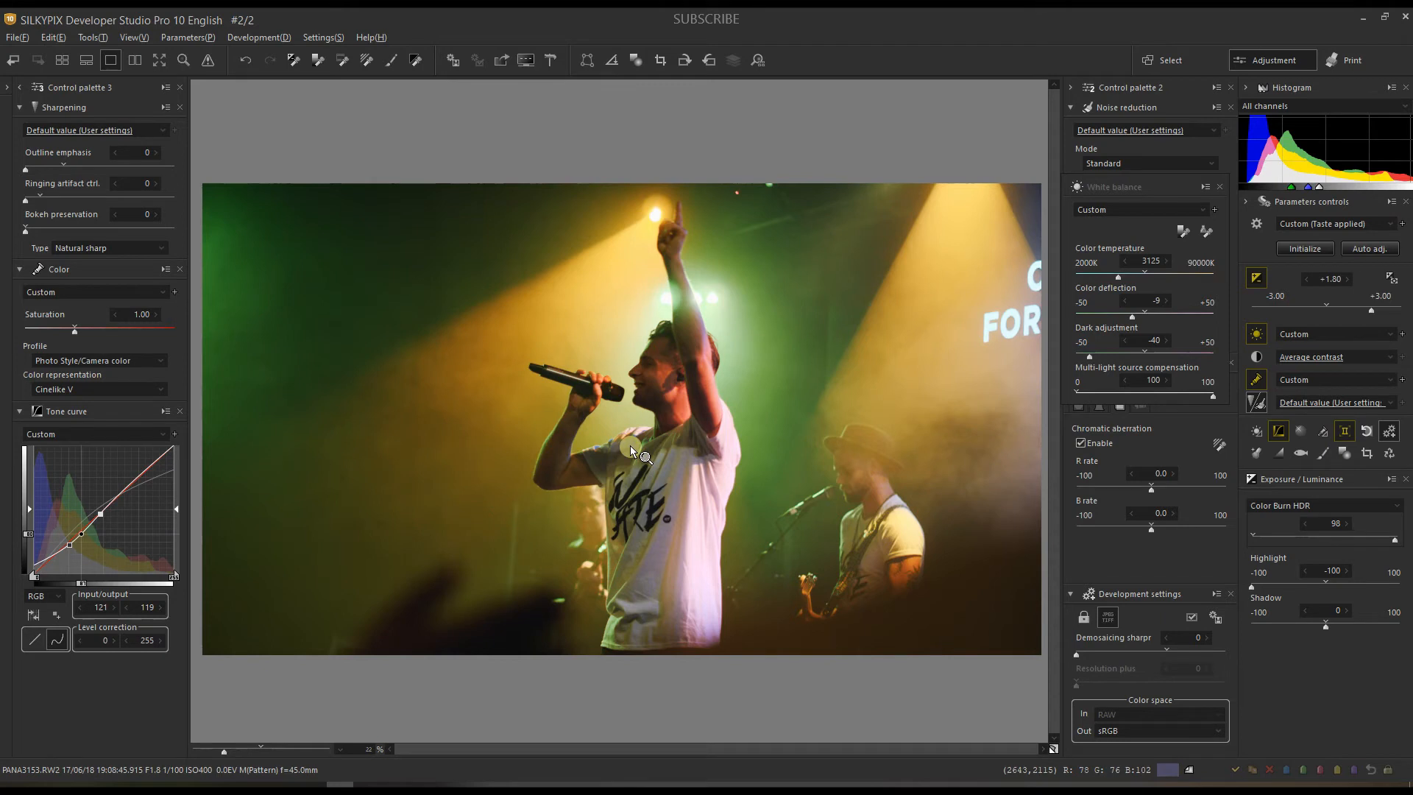
Step: Crop to 4757 x 3876 starting at 427, 12, extending top and bottom and trimming the left
left_click(1368, 453)
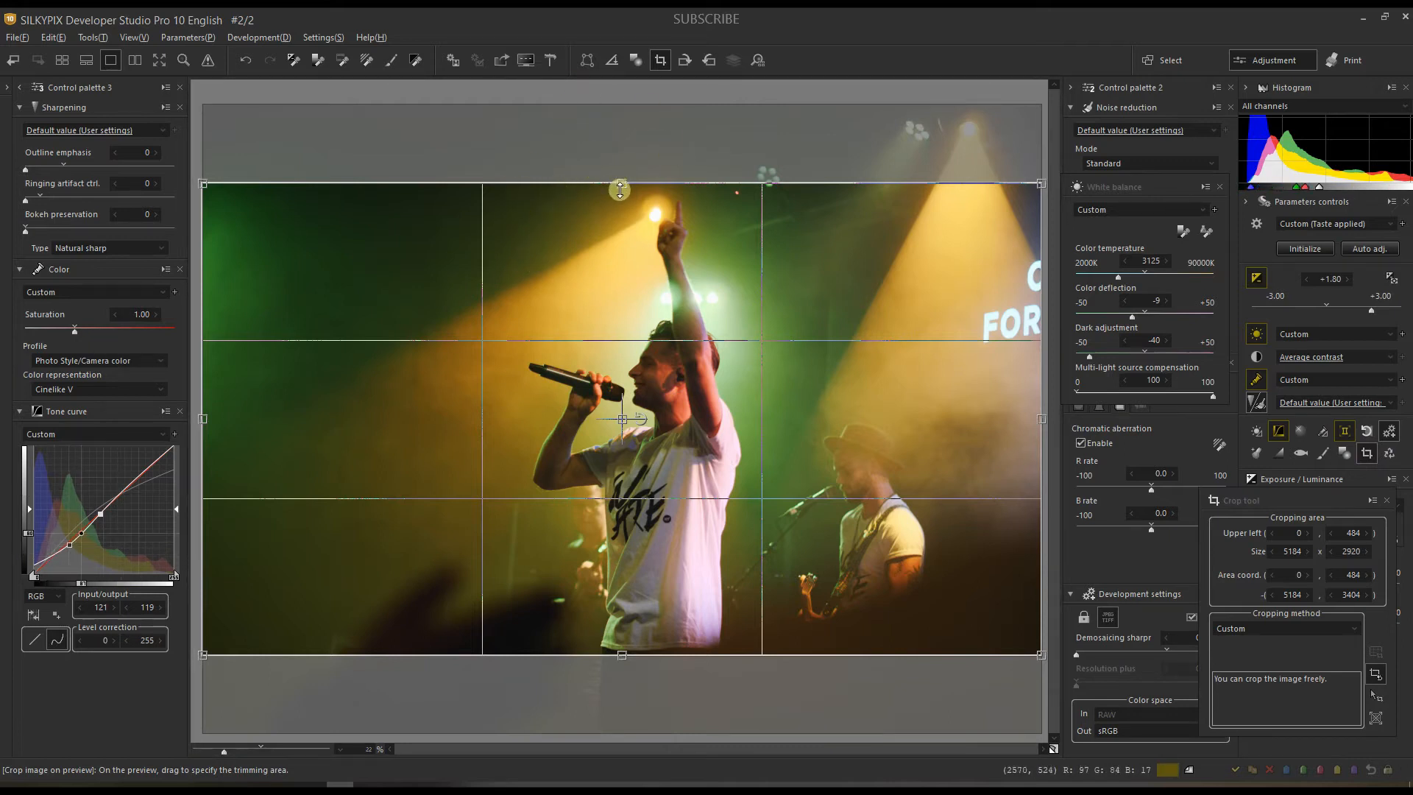
left_click_drag(620, 188, 621, 106)
left_click_drag(623, 657, 624, 748)
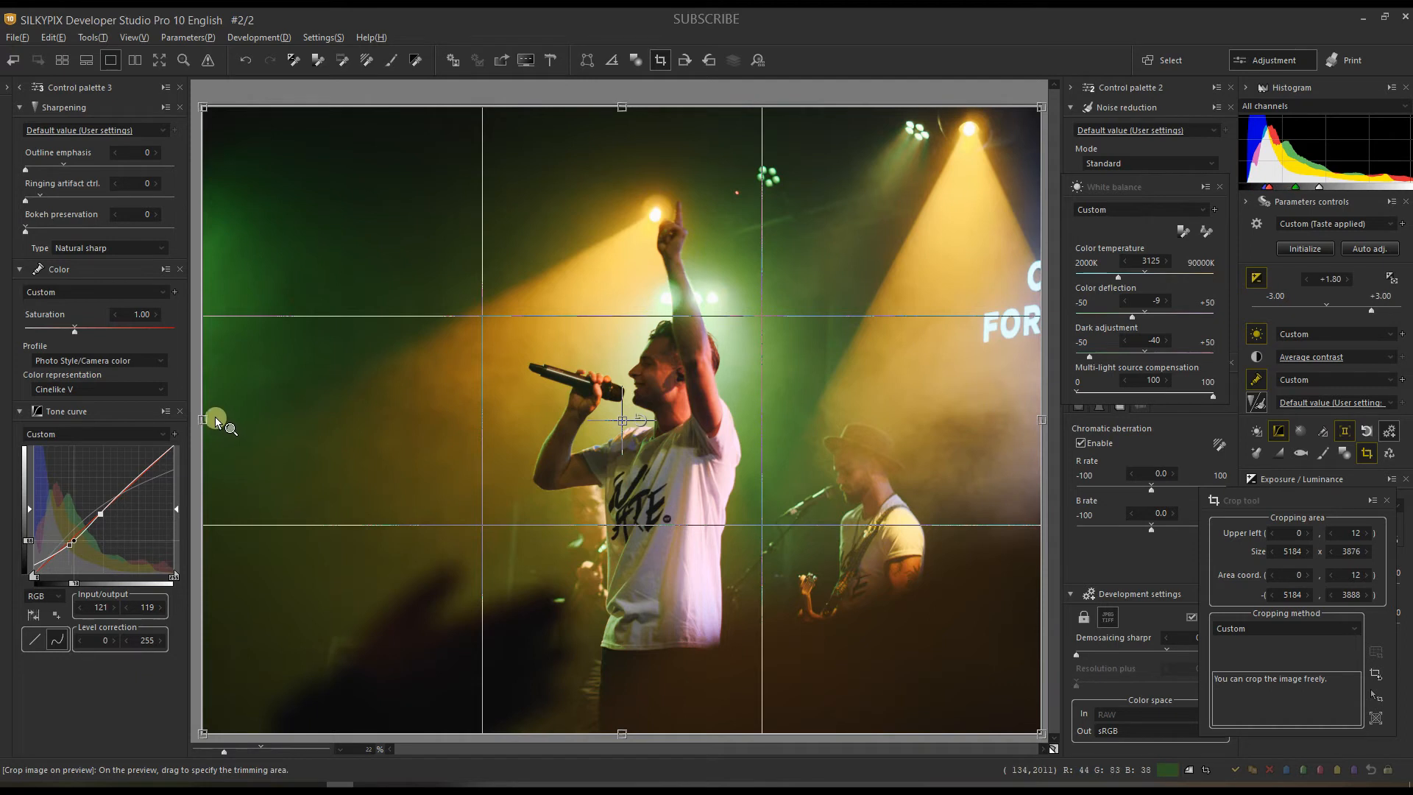
left_click_drag(206, 419, 274, 434)
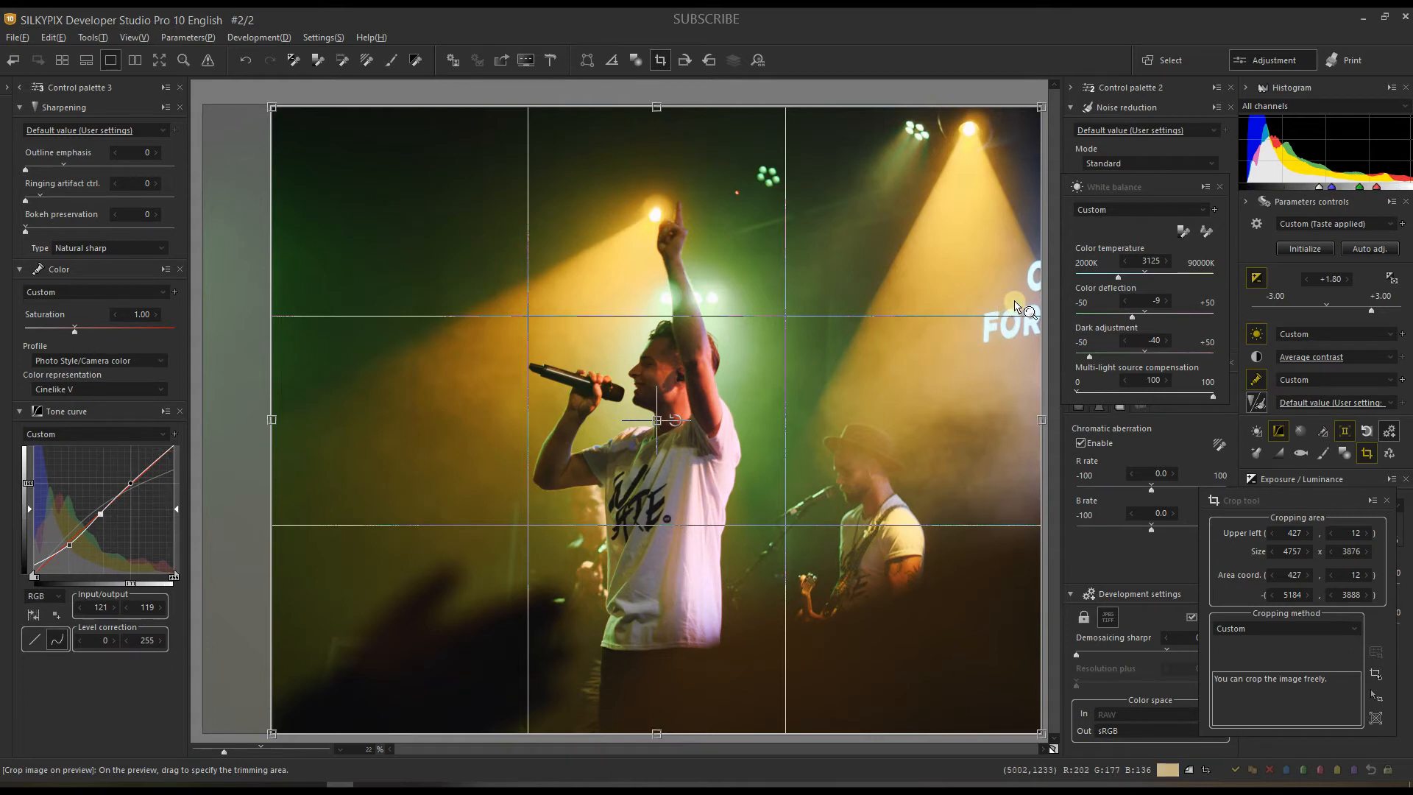
left_click(1388, 502)
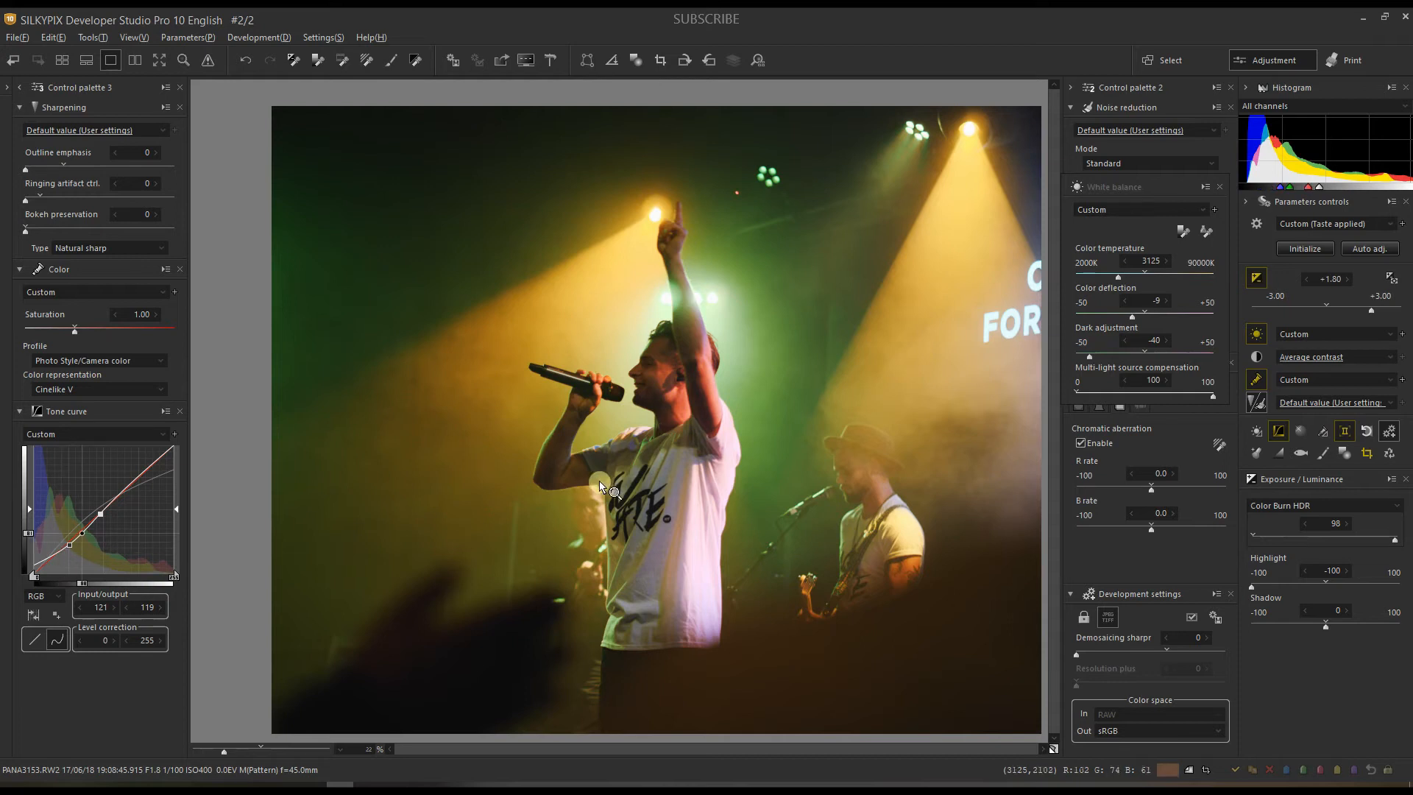
Step: Zoom the preview to 52% and pan across the singer's face, shirt and the guitarist
left_click(245, 748)
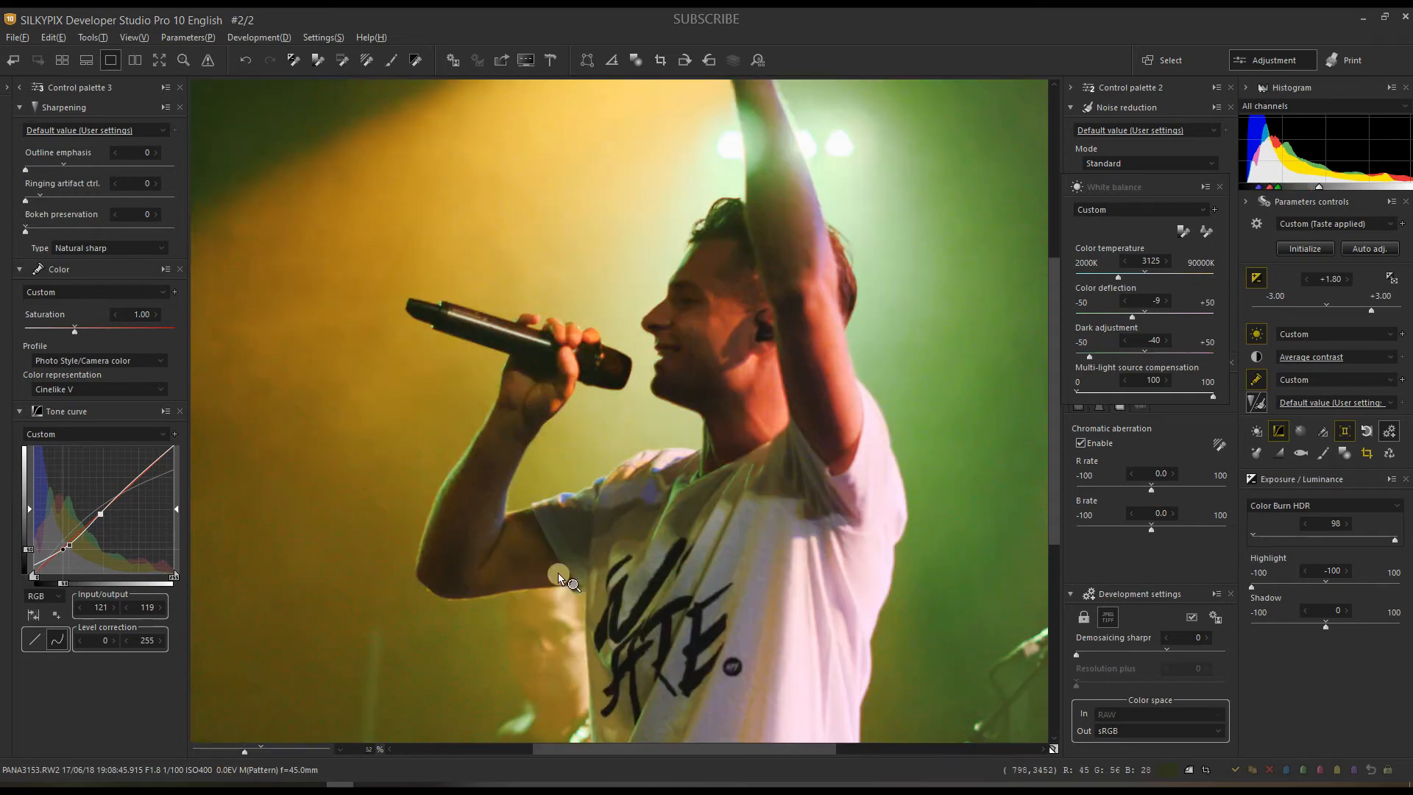
left_click_drag(558, 573, 534, 609)
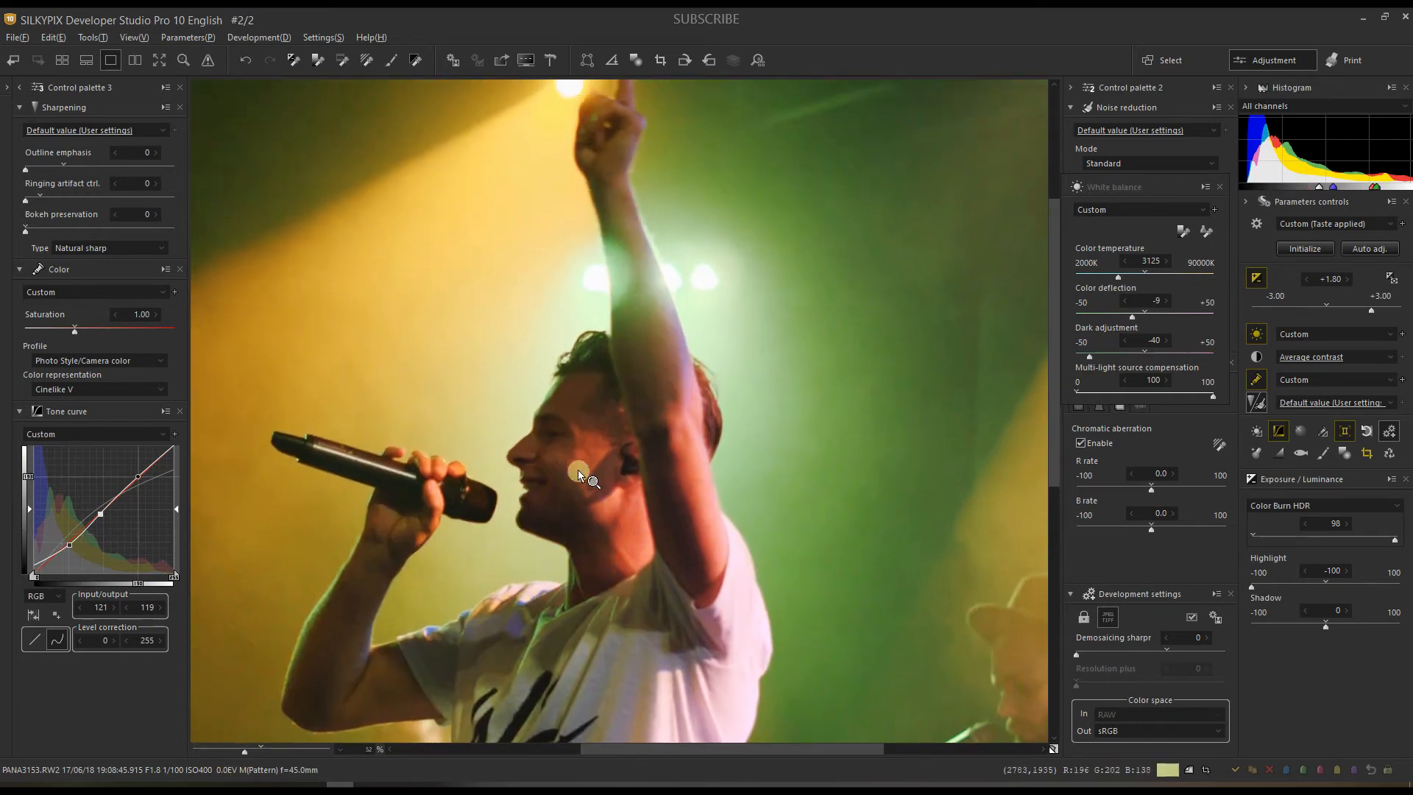
left_click_drag(677, 702, 919, 545)
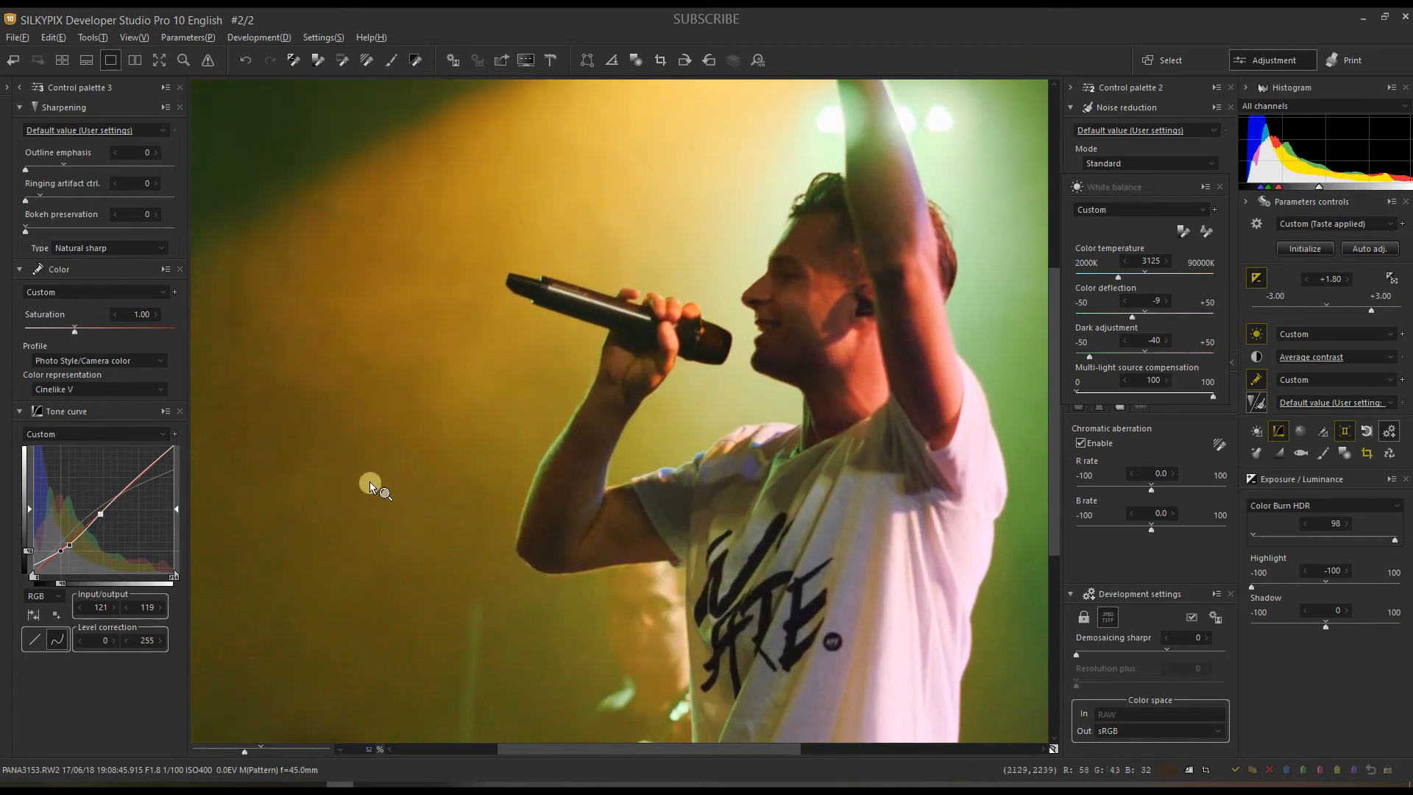
left_click_drag(448, 525, 331, 570)
left_click_drag(679, 419, 576, 541)
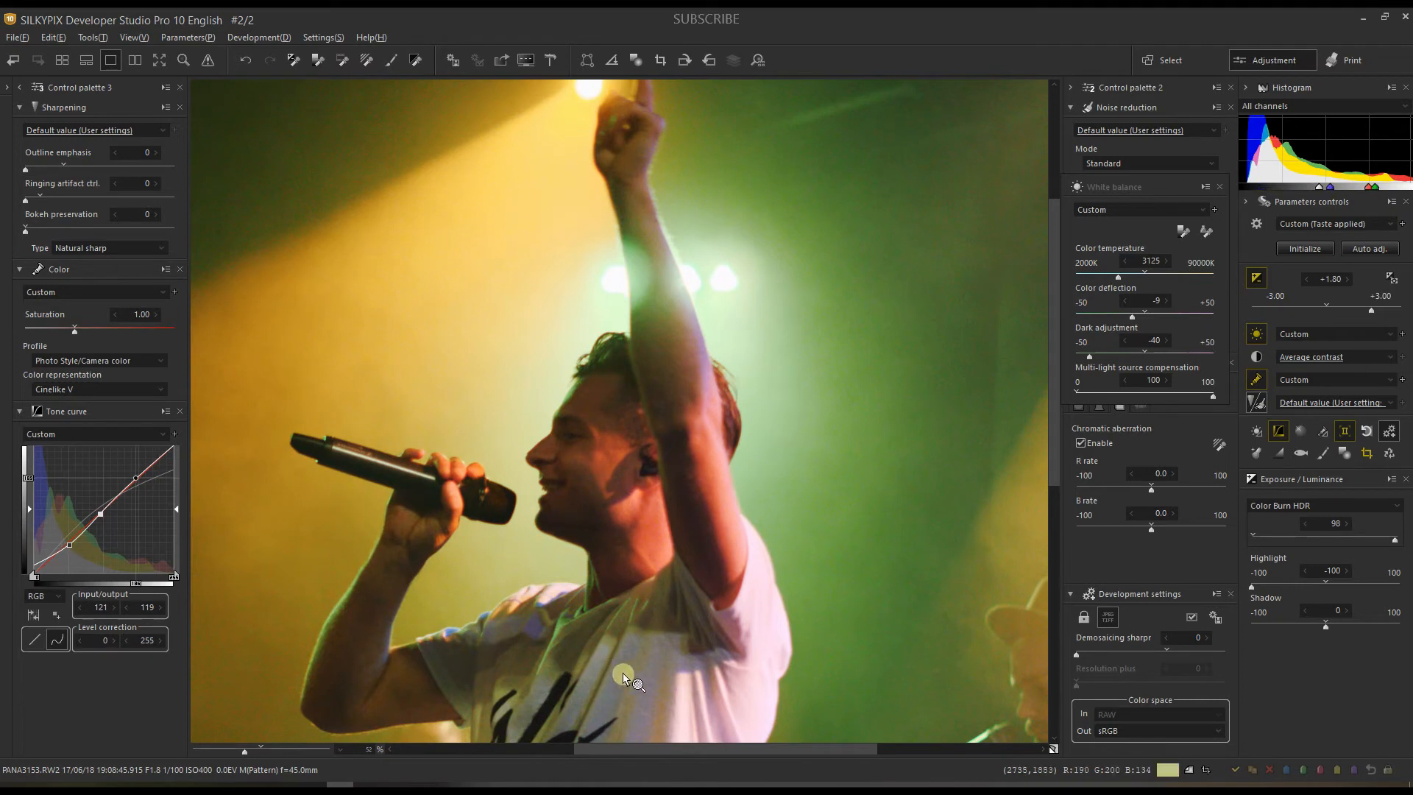
left_click_drag(631, 671, 419, 442)
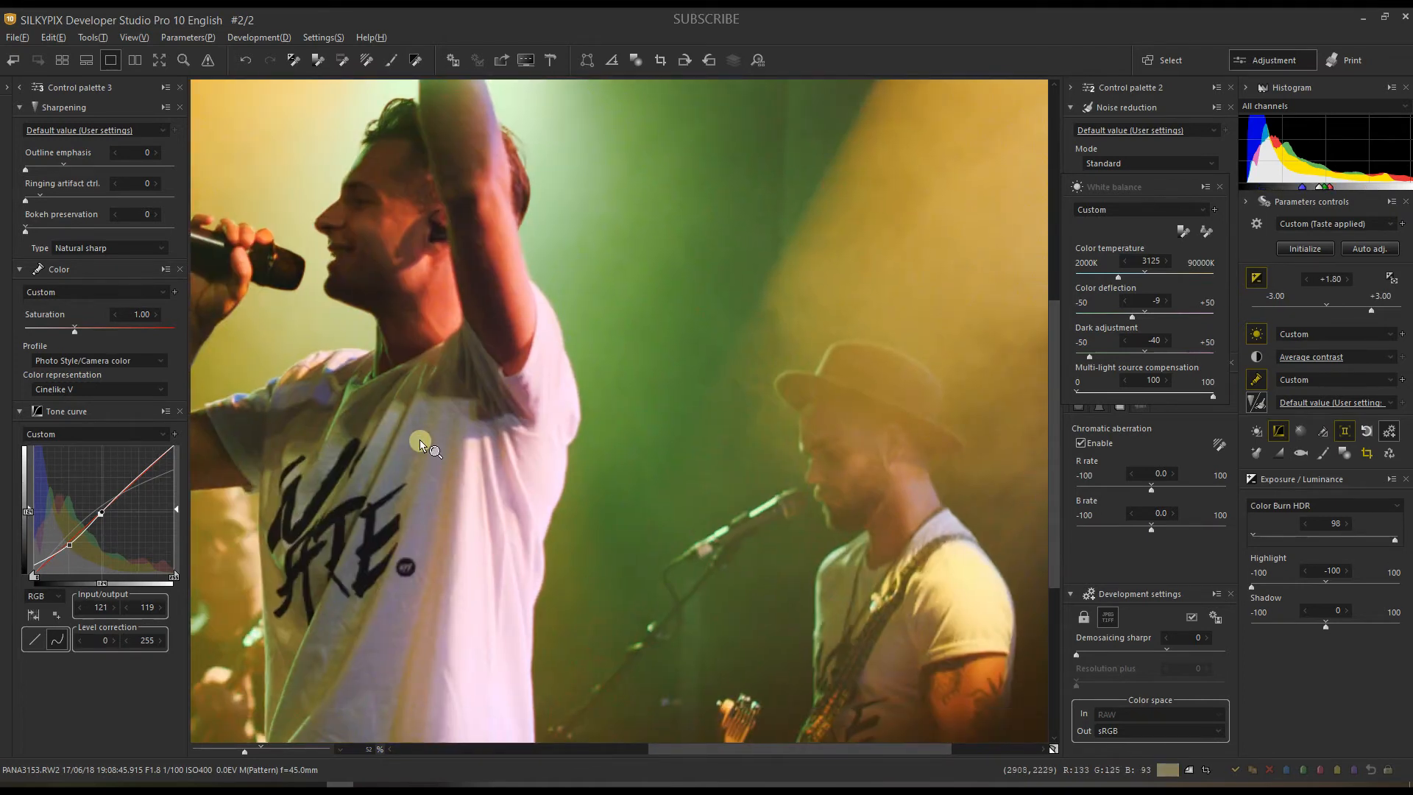
left_click_drag(421, 444, 642, 605)
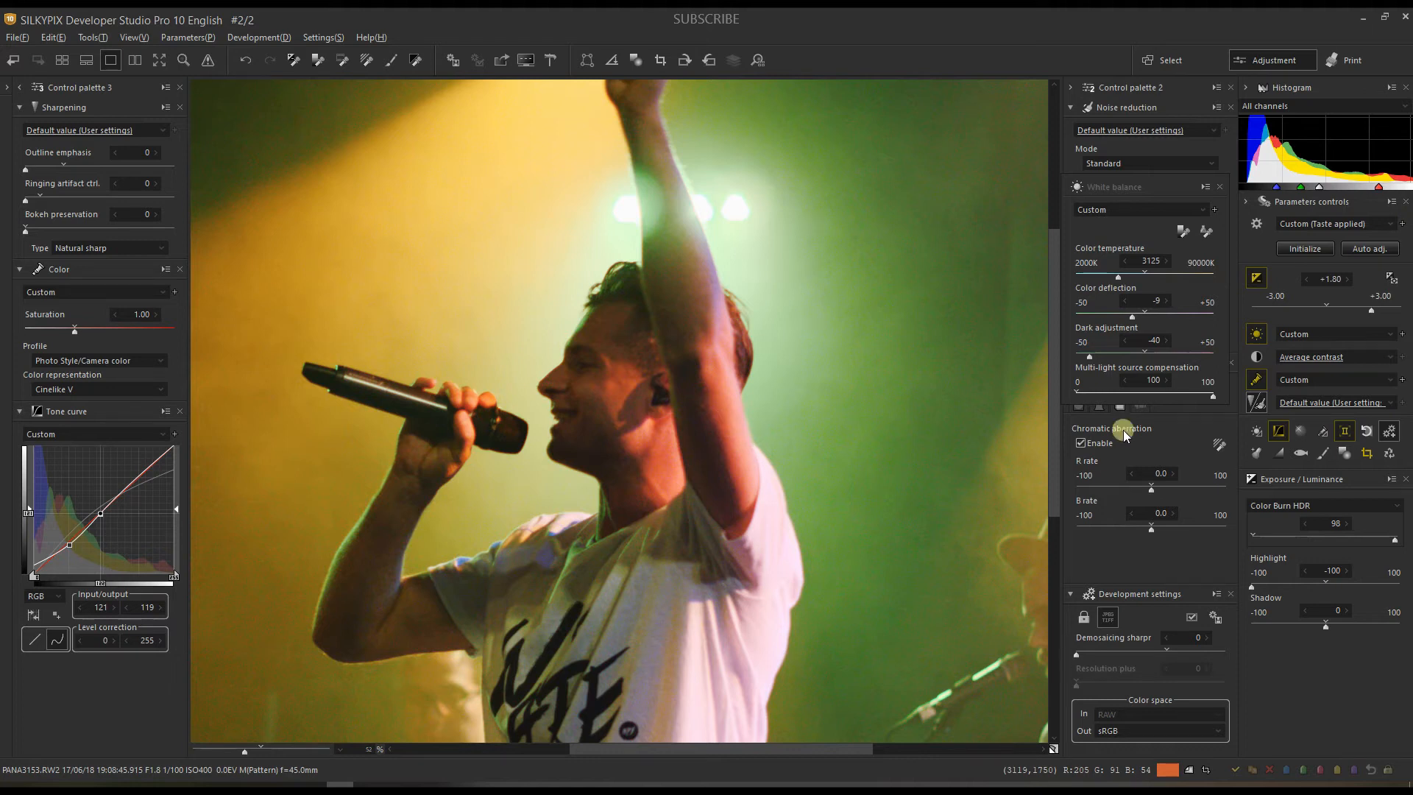
Step: Raise colour temperature to 3325K, lower saturation to 0.80, and zoom out to the whole stage
left_click(1123, 276)
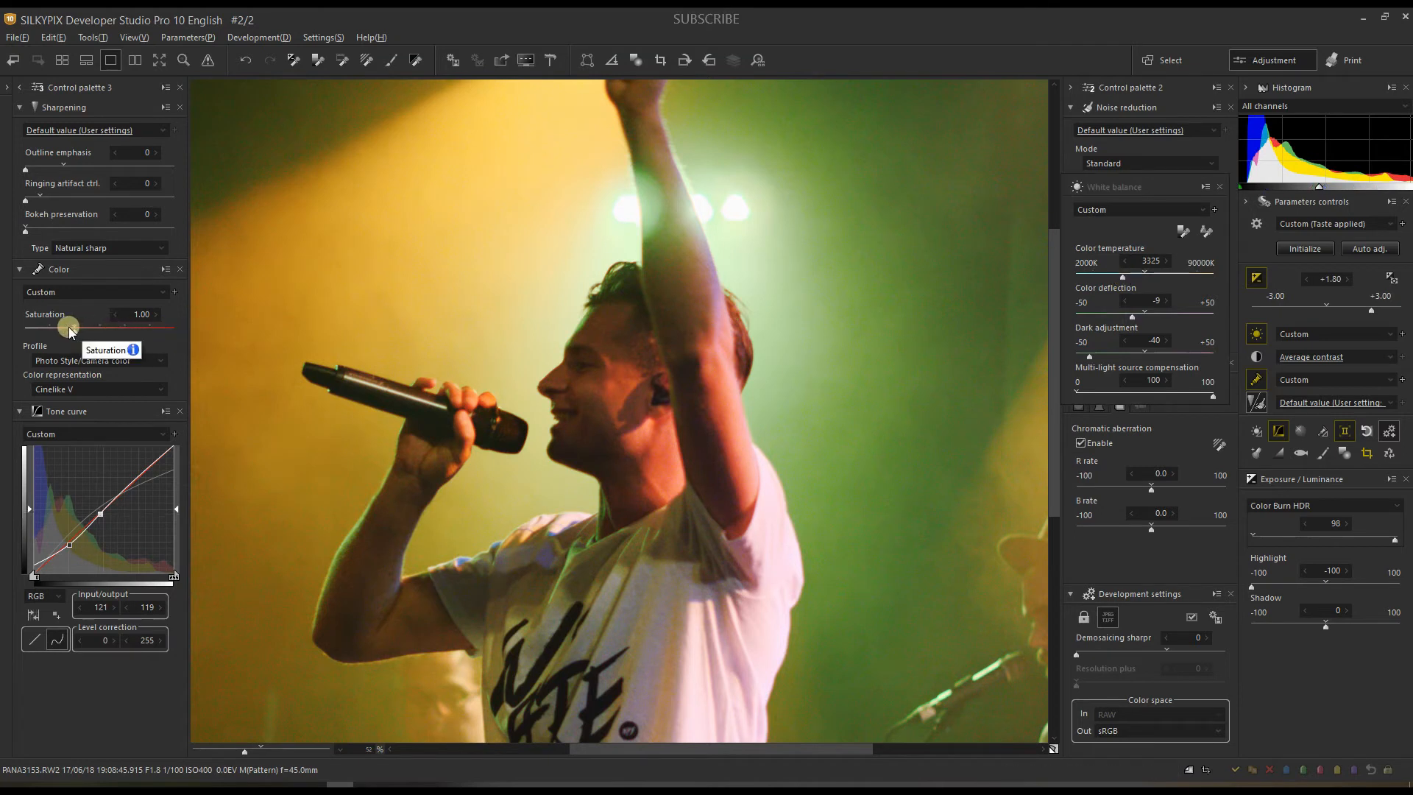
left_click_drag(68, 326, 65, 326)
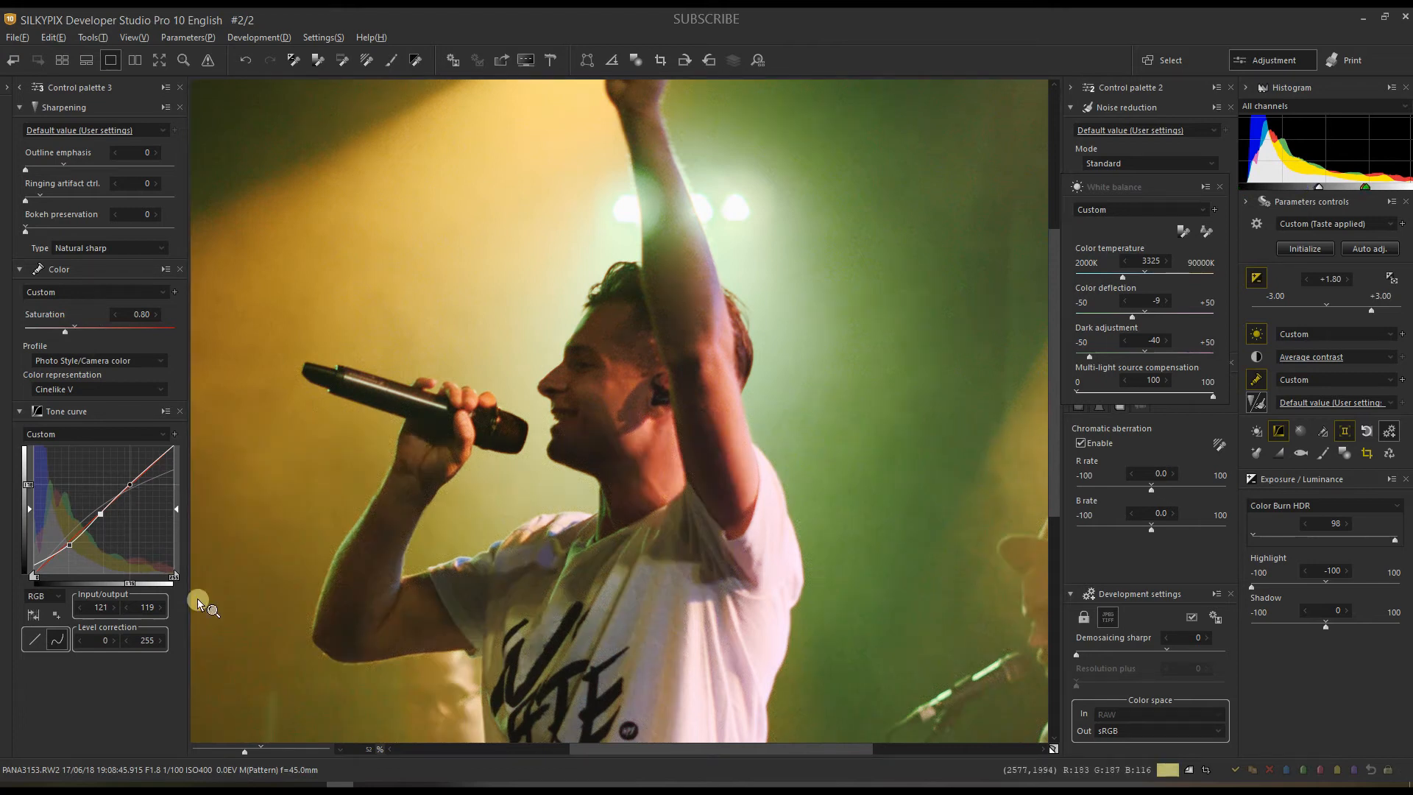
left_click_drag(245, 750, 226, 751)
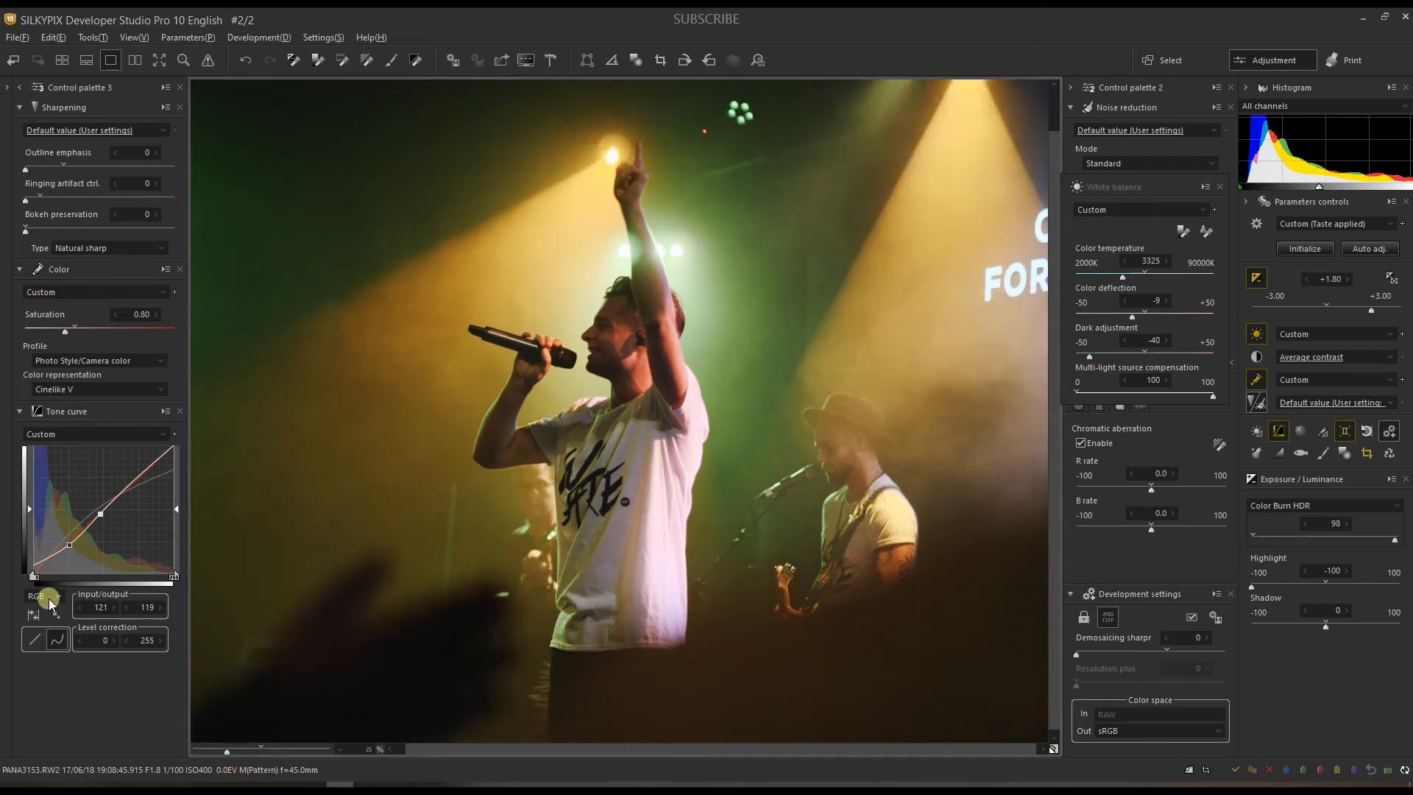
Step: Reshape the blue-channel tone curve with points at 166/188 and 60/48 to warm the shadows
left_click(44, 596)
left_click(41, 647)
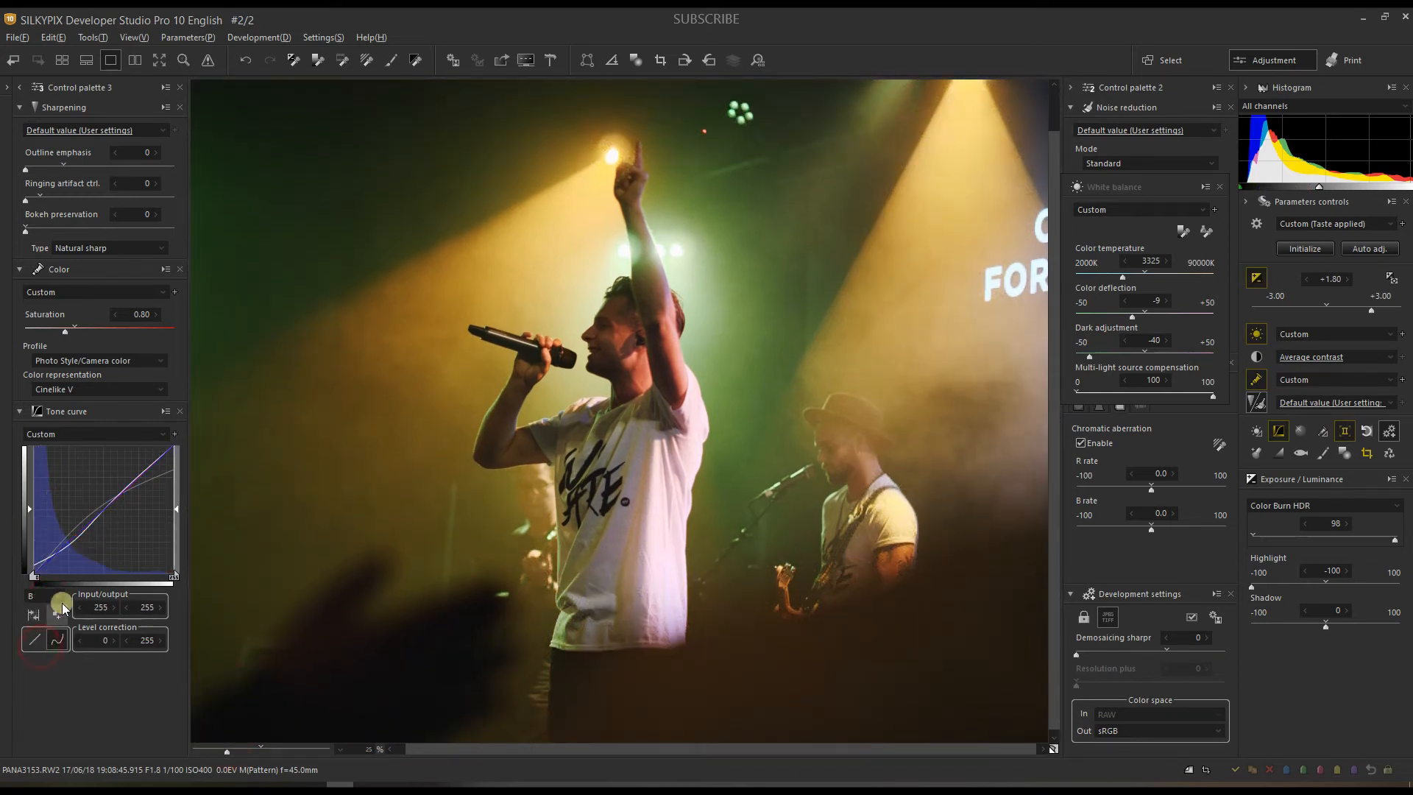
left_click_drag(143, 488, 125, 479)
left_click_drag(57, 531, 67, 550)
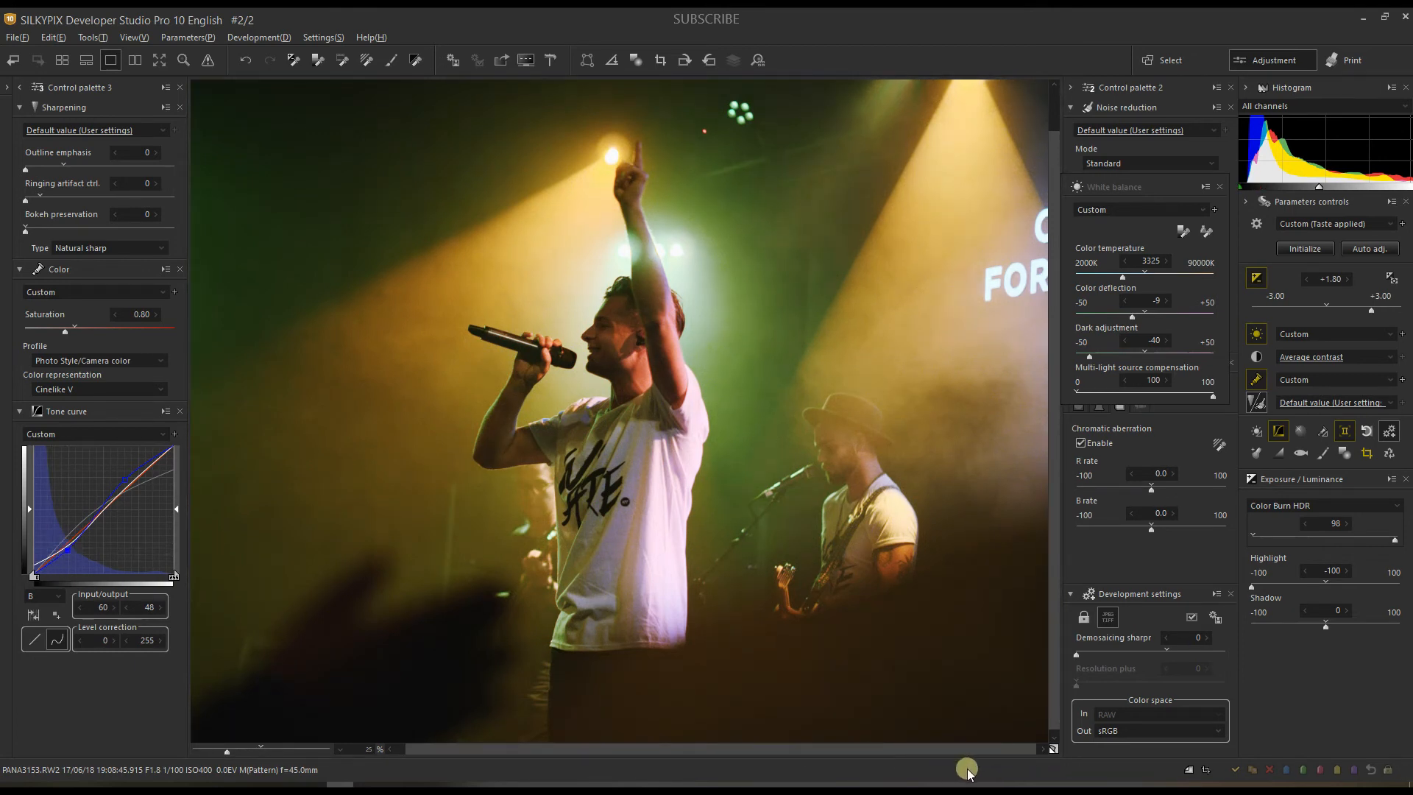
Step: Compare the edit against default parameters, then close the White balance palette
left_click(1054, 750)
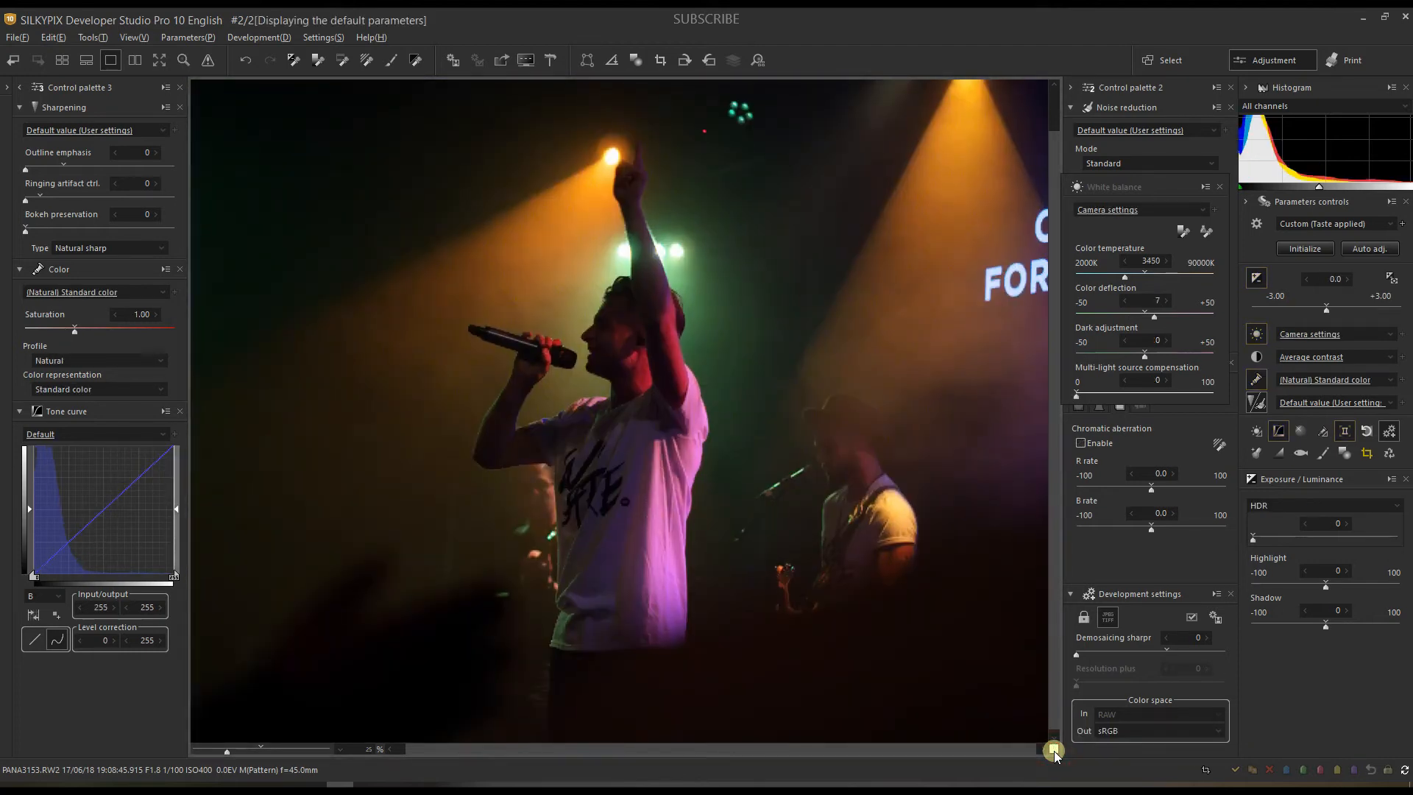
left_click(1054, 750)
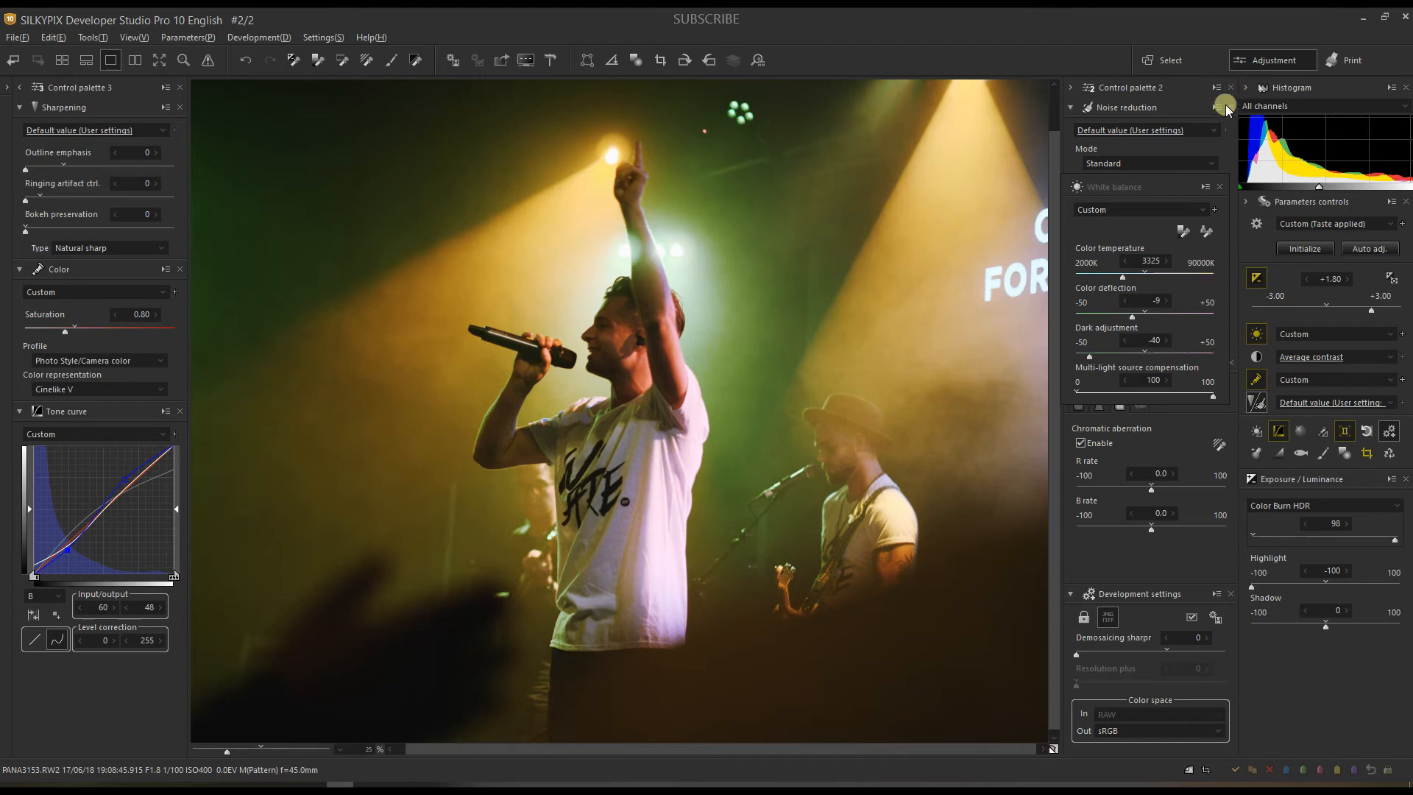
left_click(1222, 188)
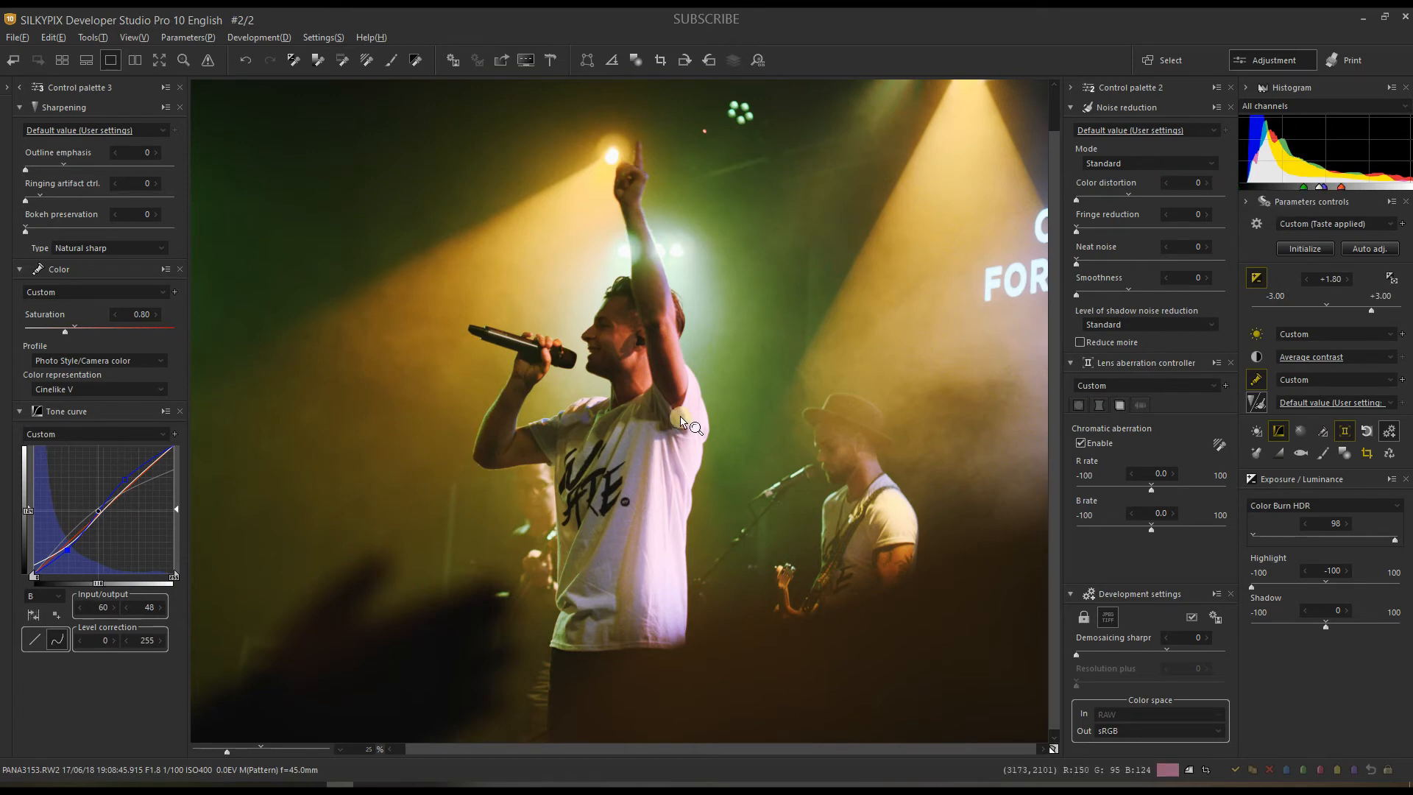
Step: Zoom in to 94% to inspect fine detail, then zoom back out to the whole photo
left_click(260, 752)
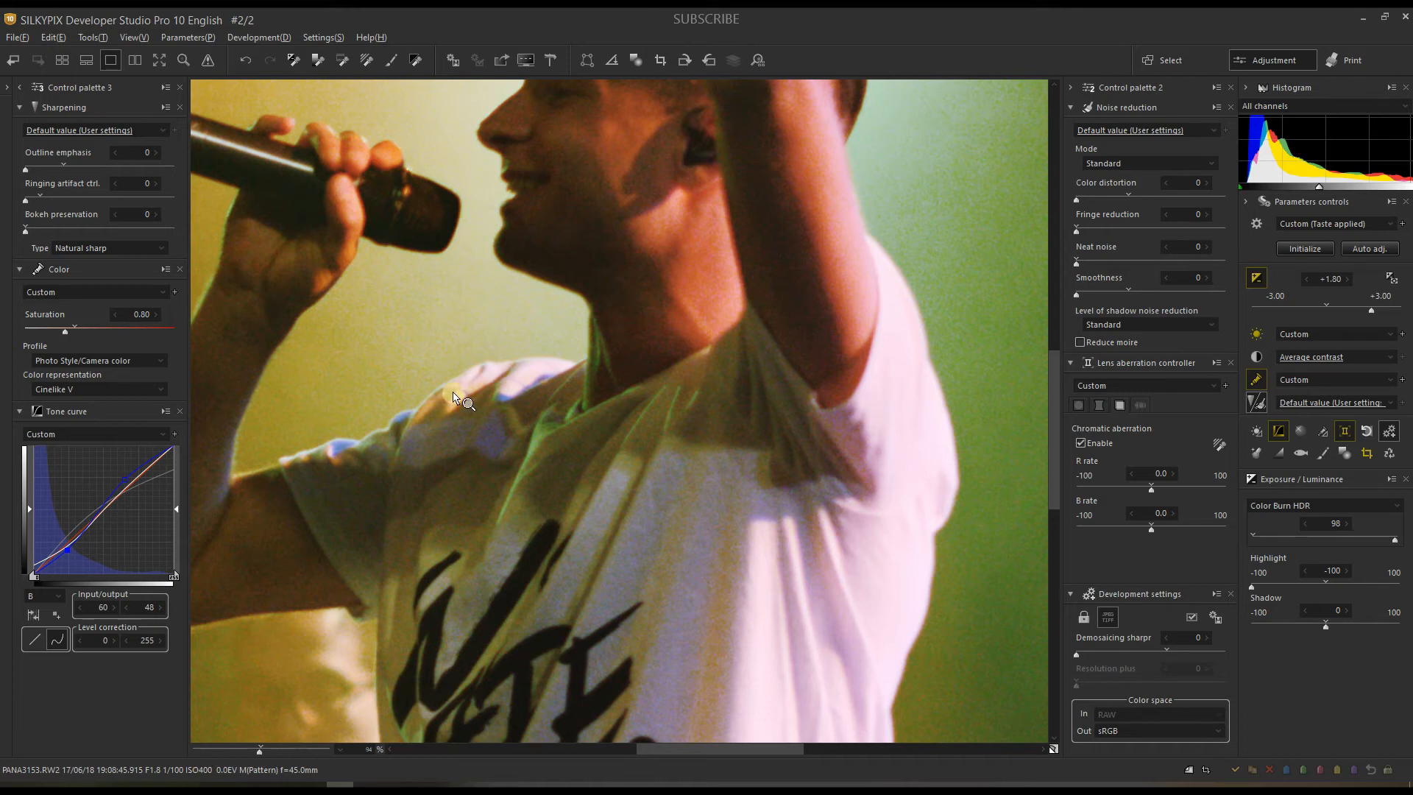
left_click_drag(459, 396, 524, 656)
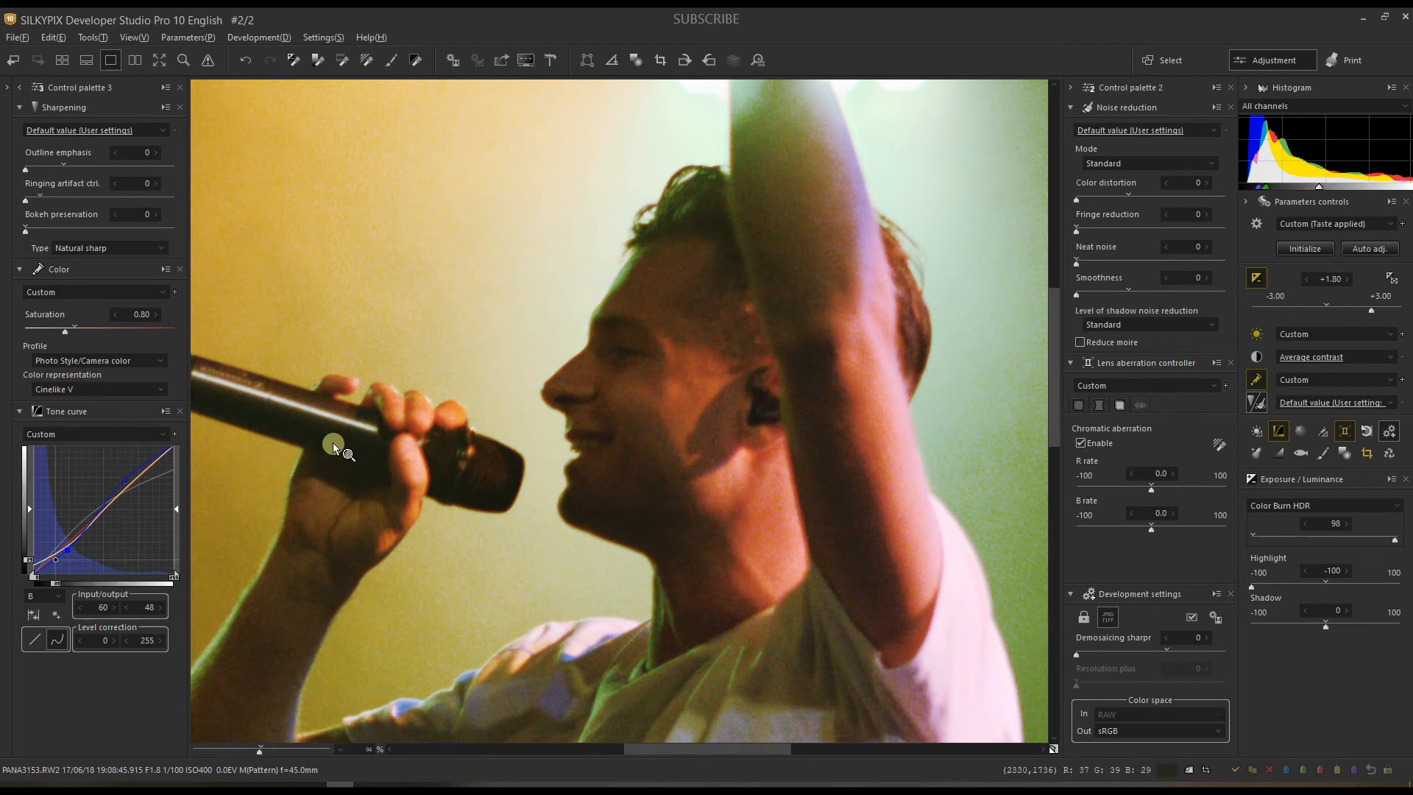
left_click(218, 749)
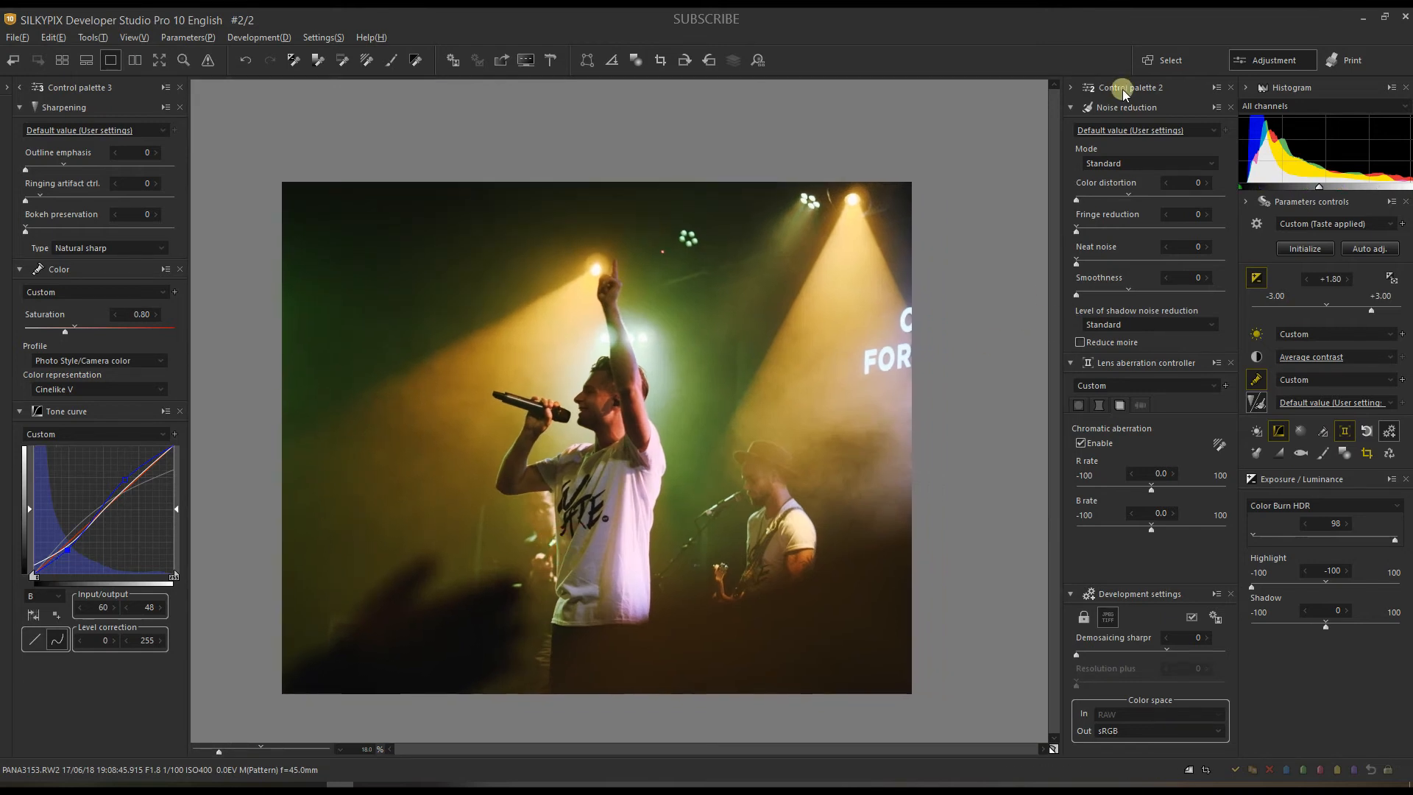
Step: Pick the Default noise reduction preset and enlarge the preview to 44% to judge noise
left_click(1129, 132)
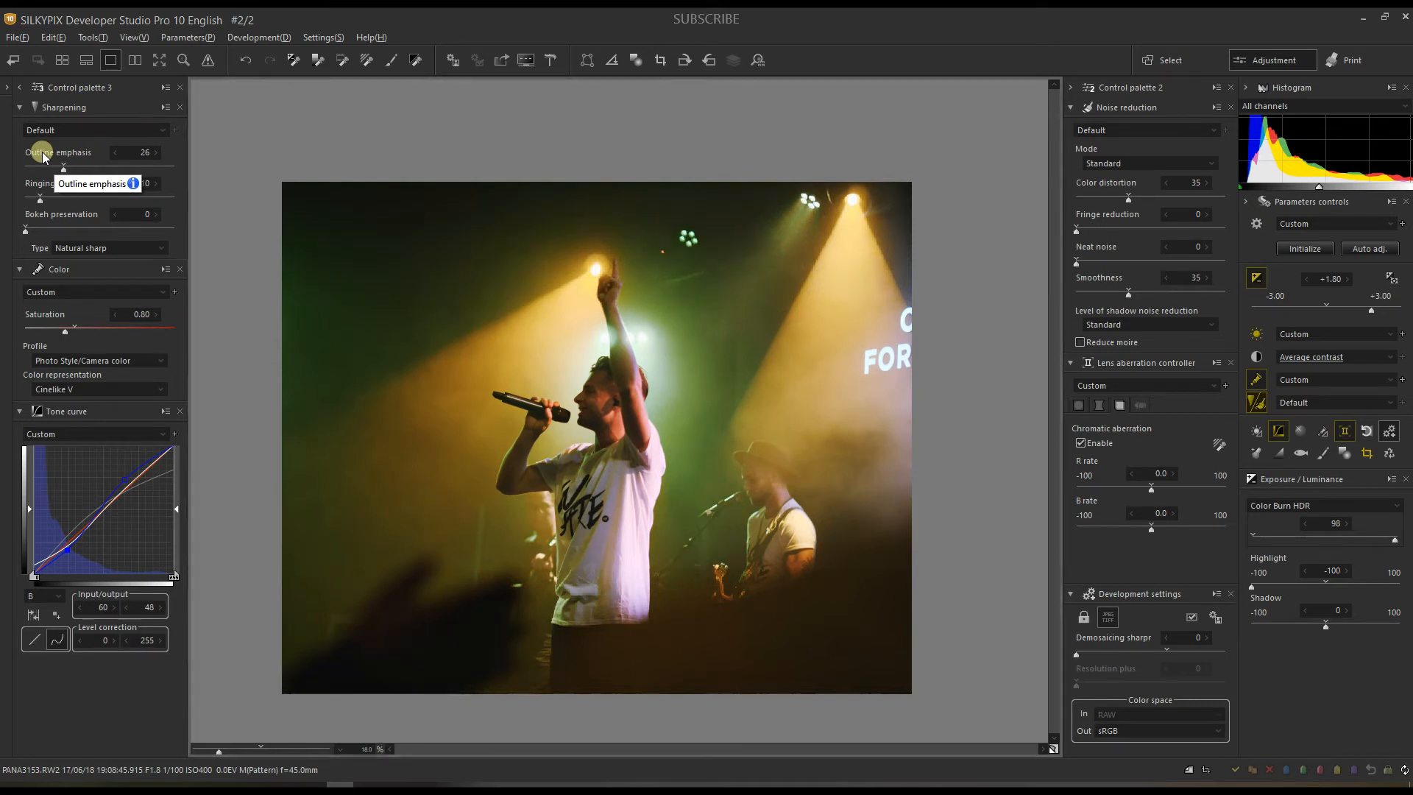
left_click_drag(219, 751, 241, 749)
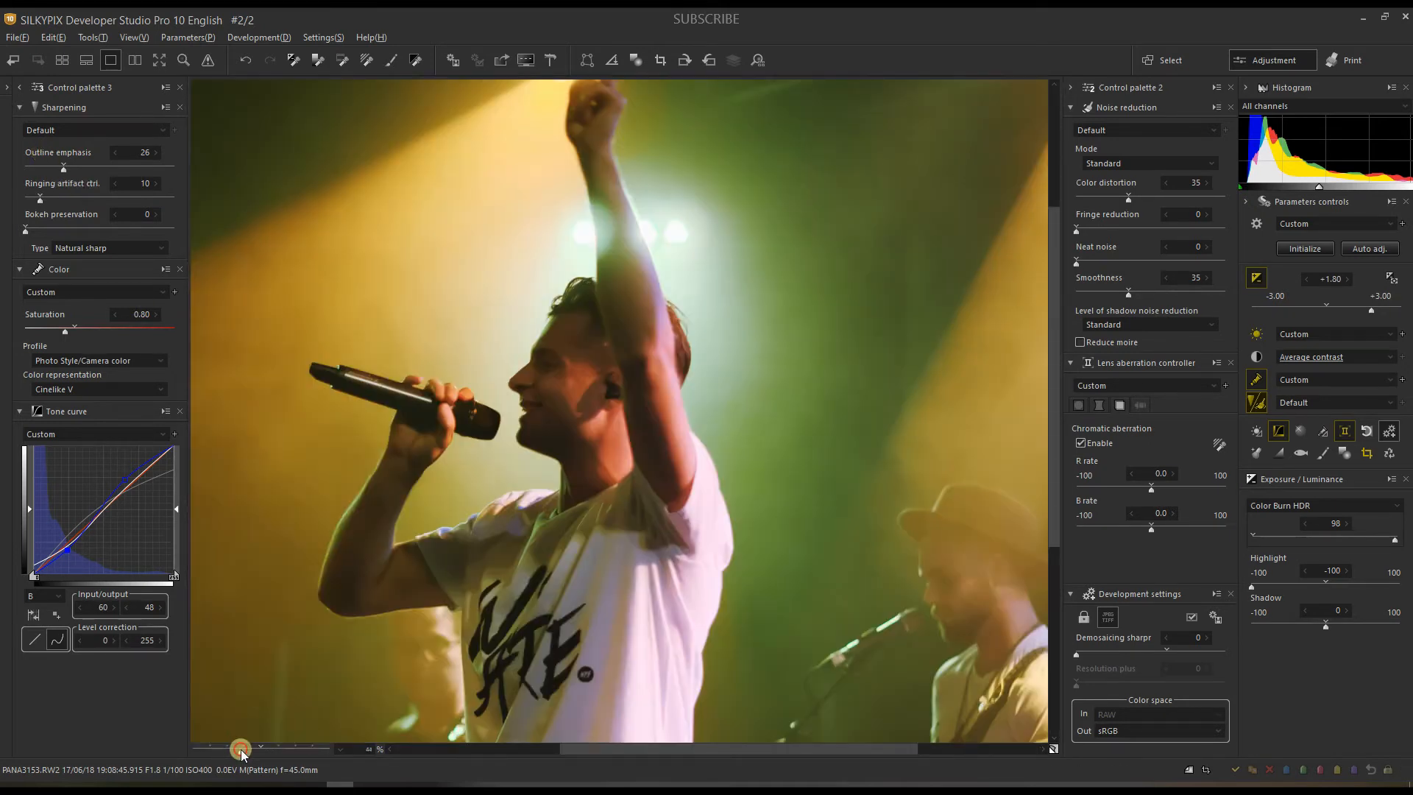
Step: Set noise reduction mode to Fine detail, fringe reduction to 11, and demosaicing sharpness to 61
left_click(1115, 164)
left_click(1115, 189)
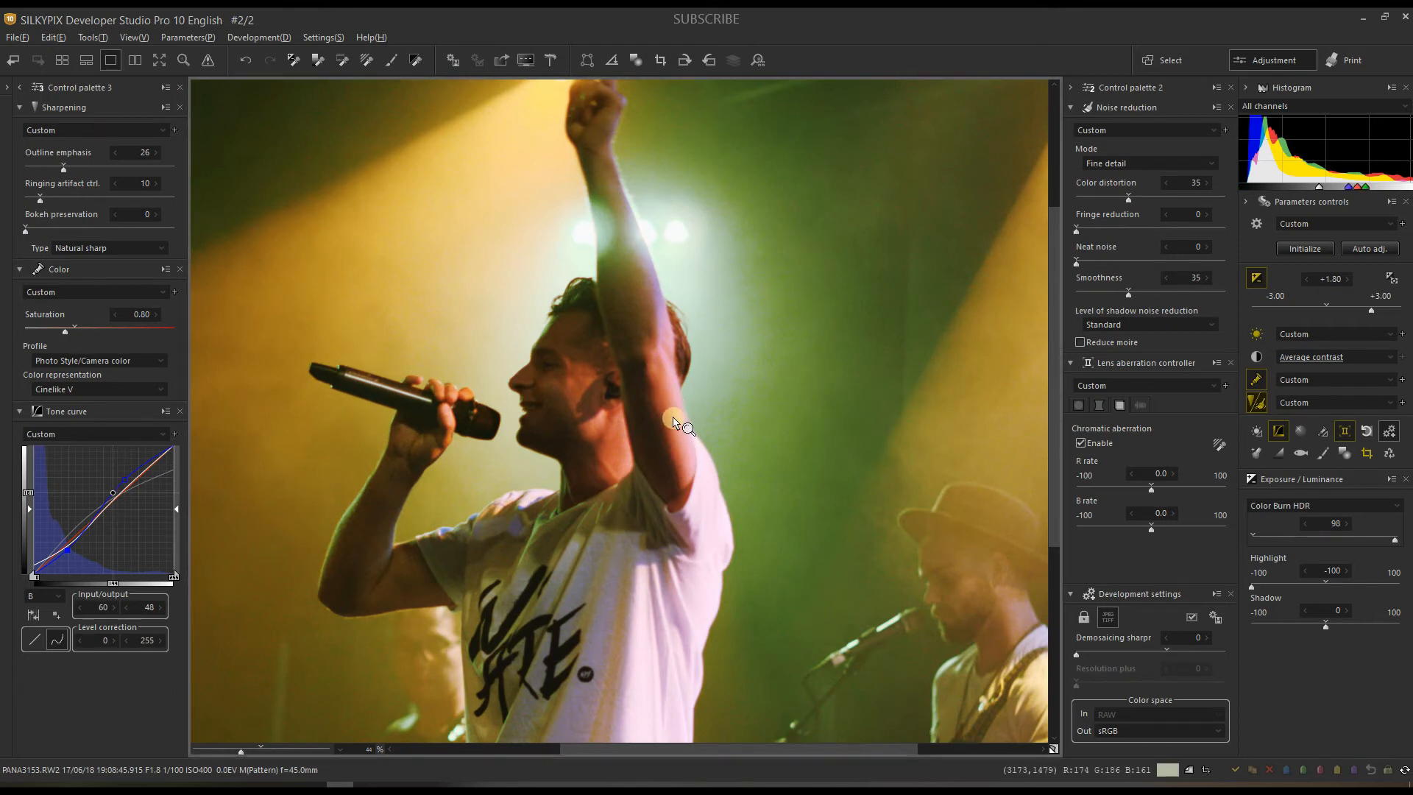
mouse_move(674, 422)
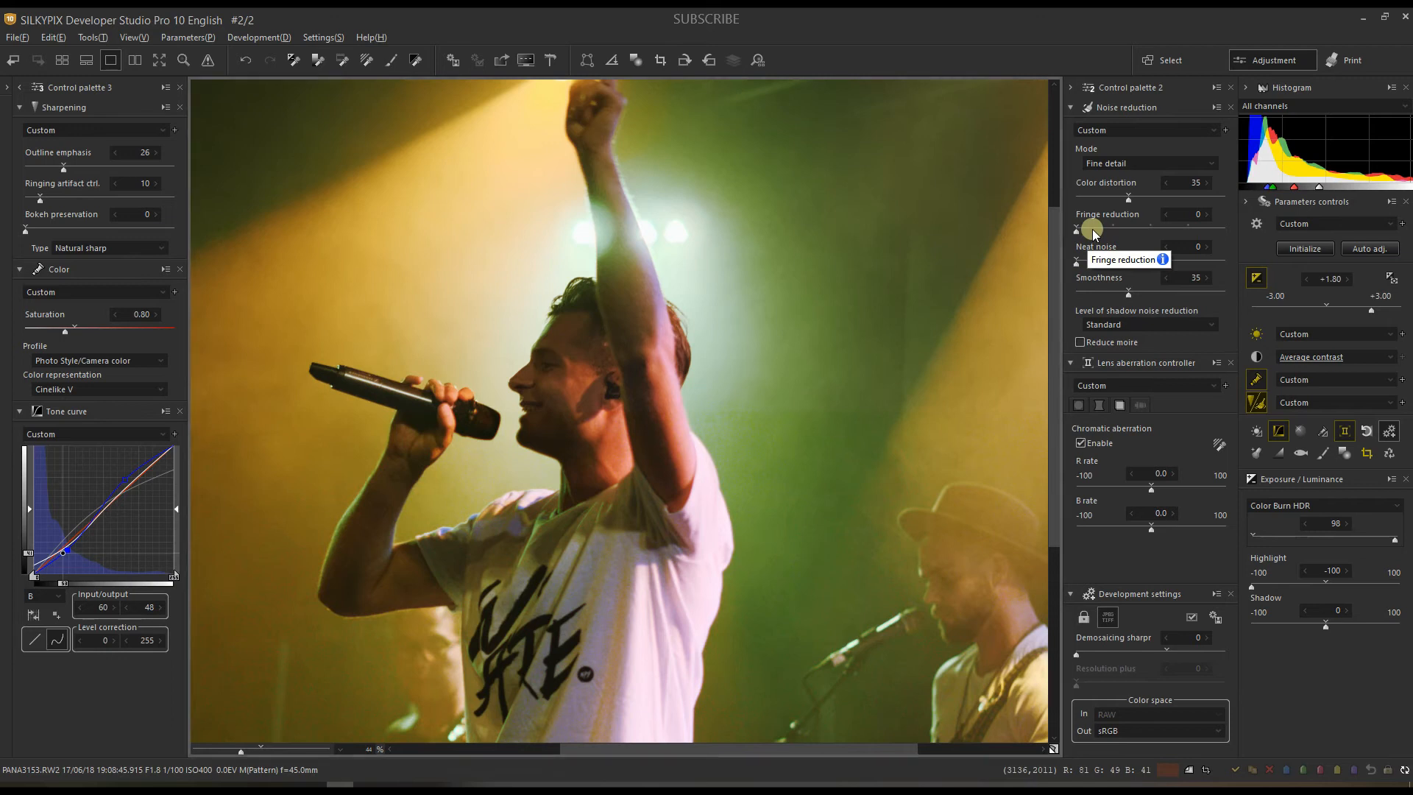
left_click_drag(1076, 231, 1092, 229)
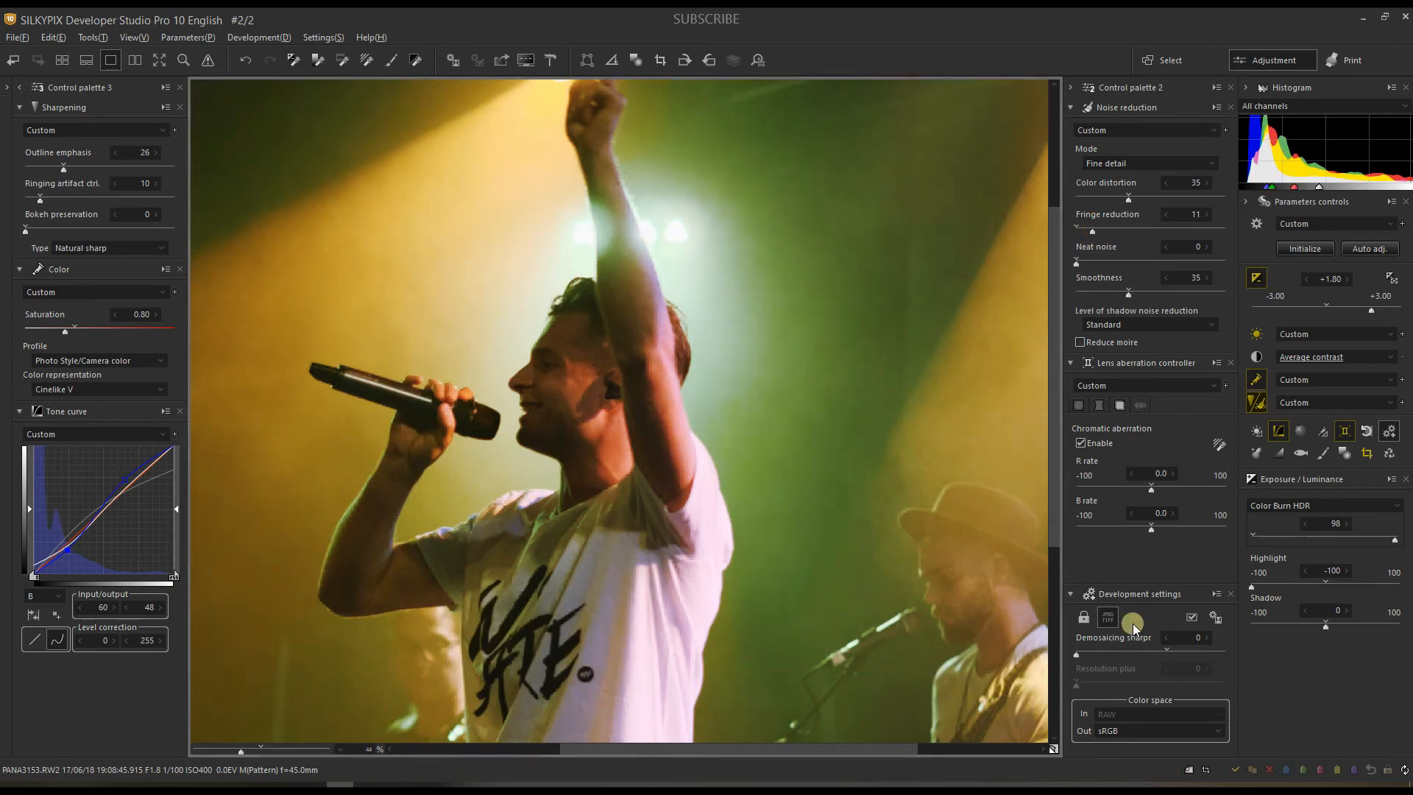
left_click(1165, 653)
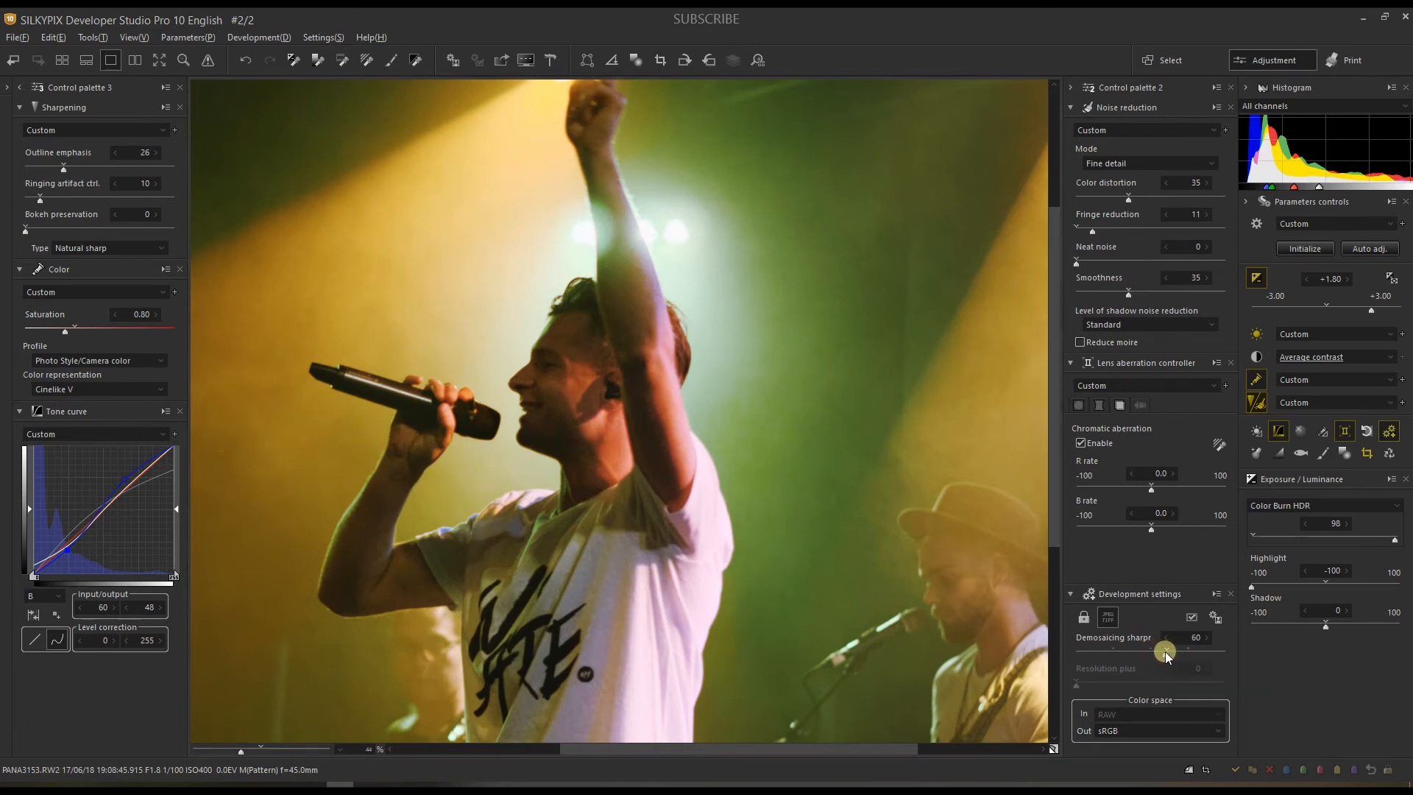
left_click(1167, 653)
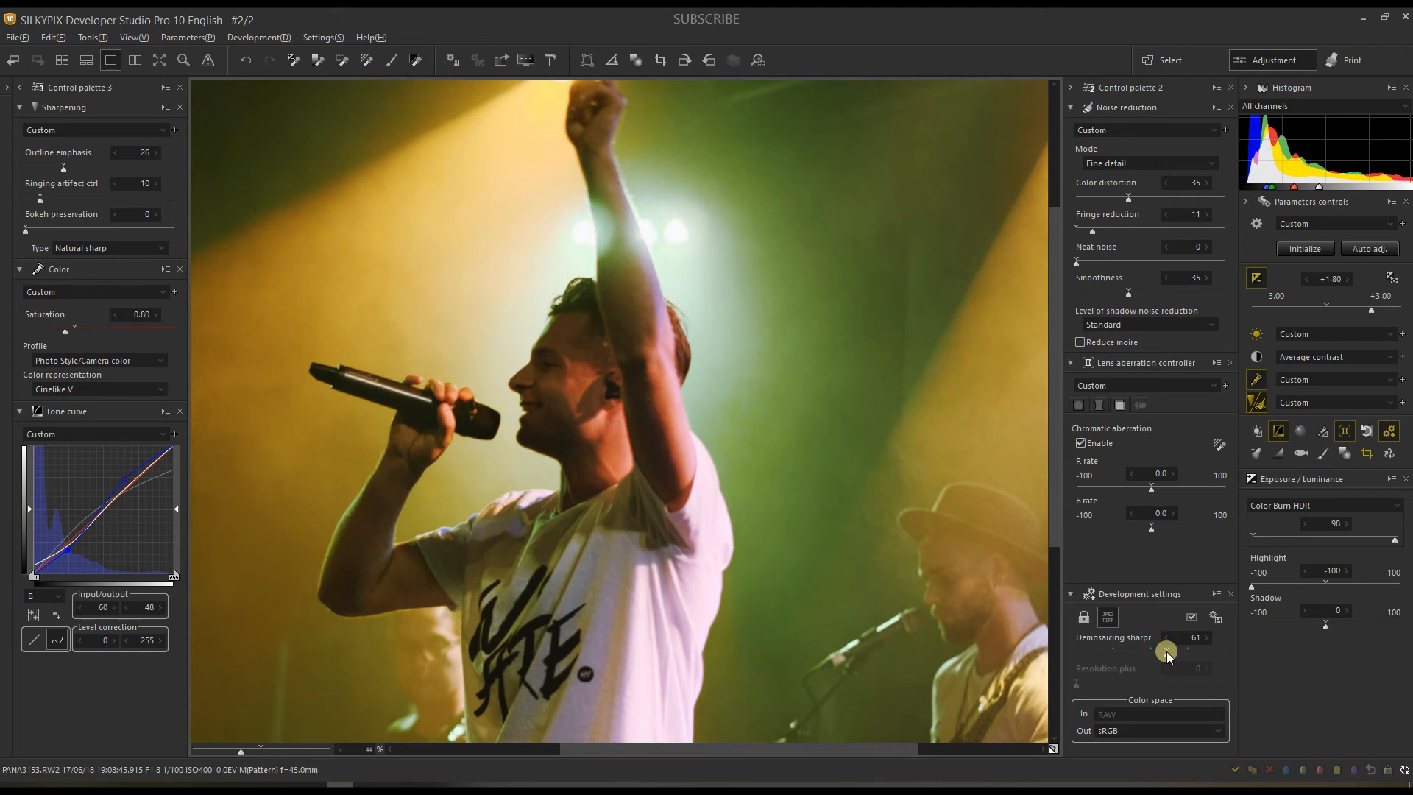
left_click(206, 748)
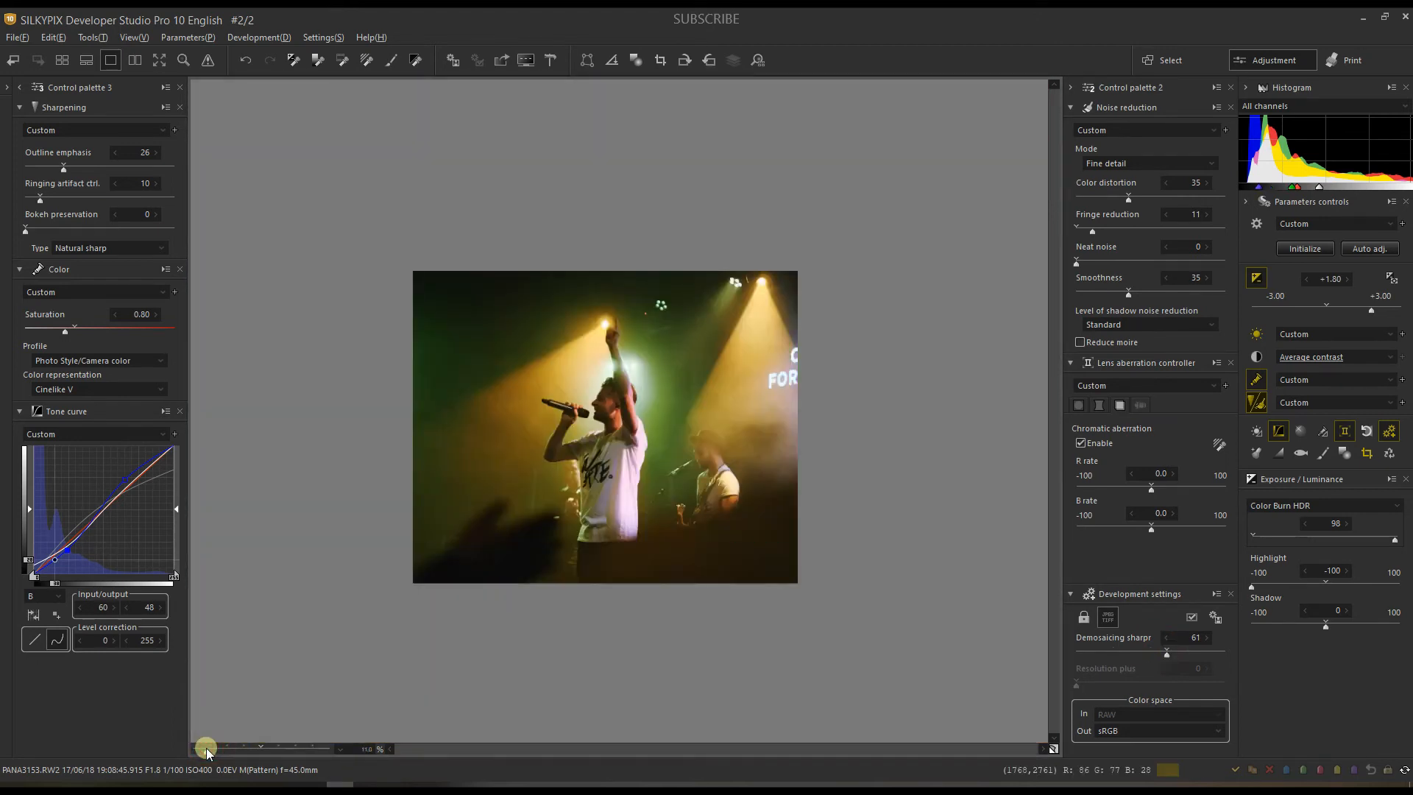
Step: Enlarge the preview slightly, then switch to the blue-lit singer photo DSC00226.ARW
left_click_drag(211, 748, 219, 750)
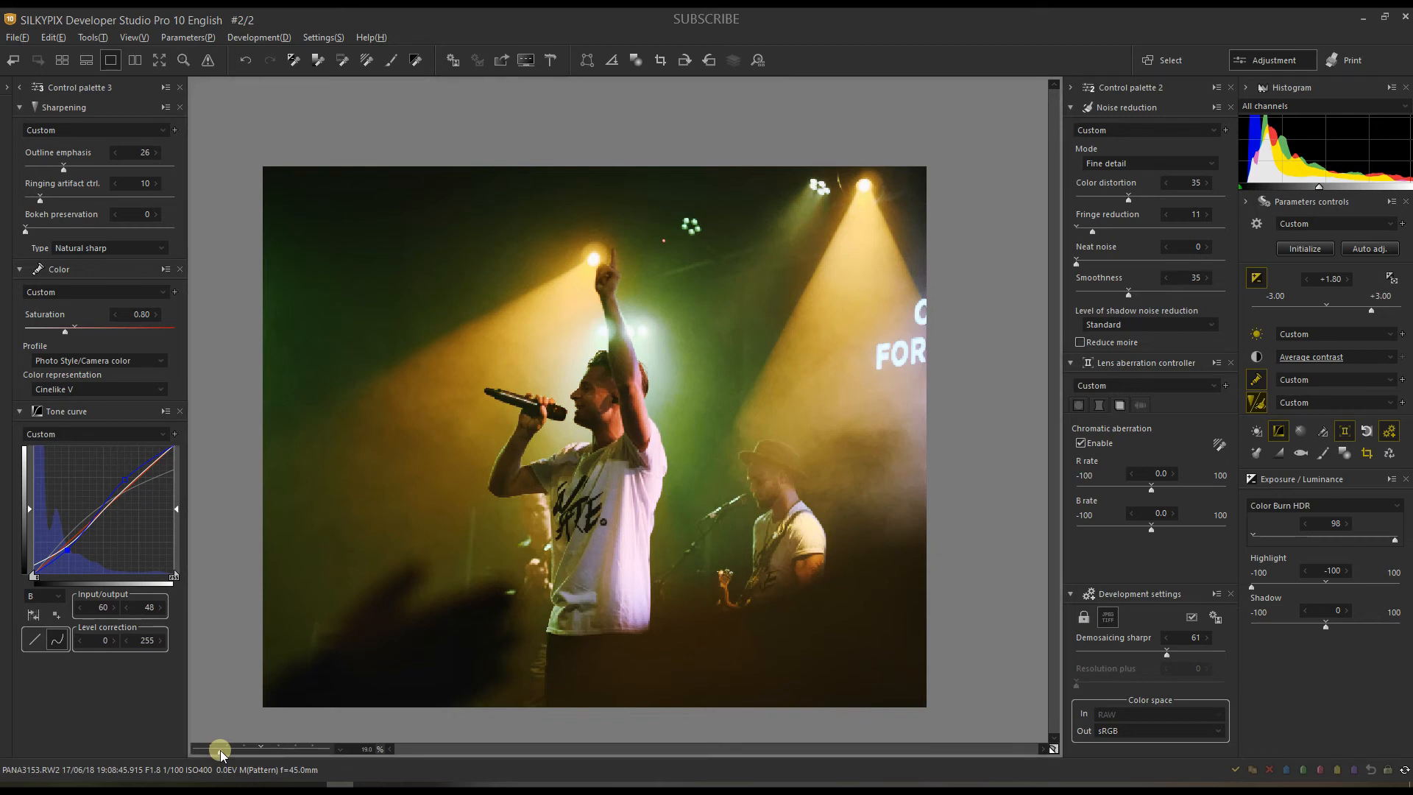
key("Left")
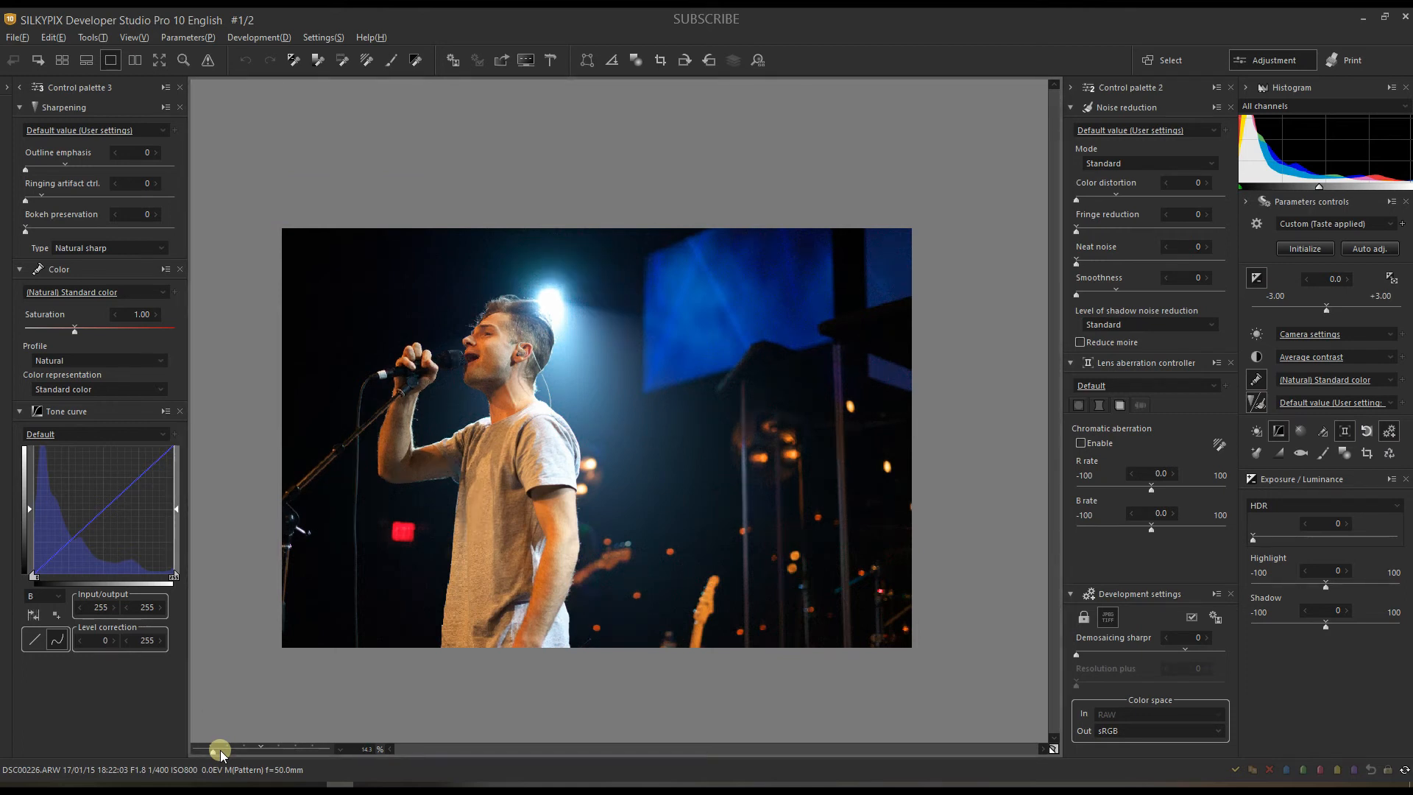
Step: Check the photo's shooting information, then sample the brightness of a dark area
left_click(6, 87)
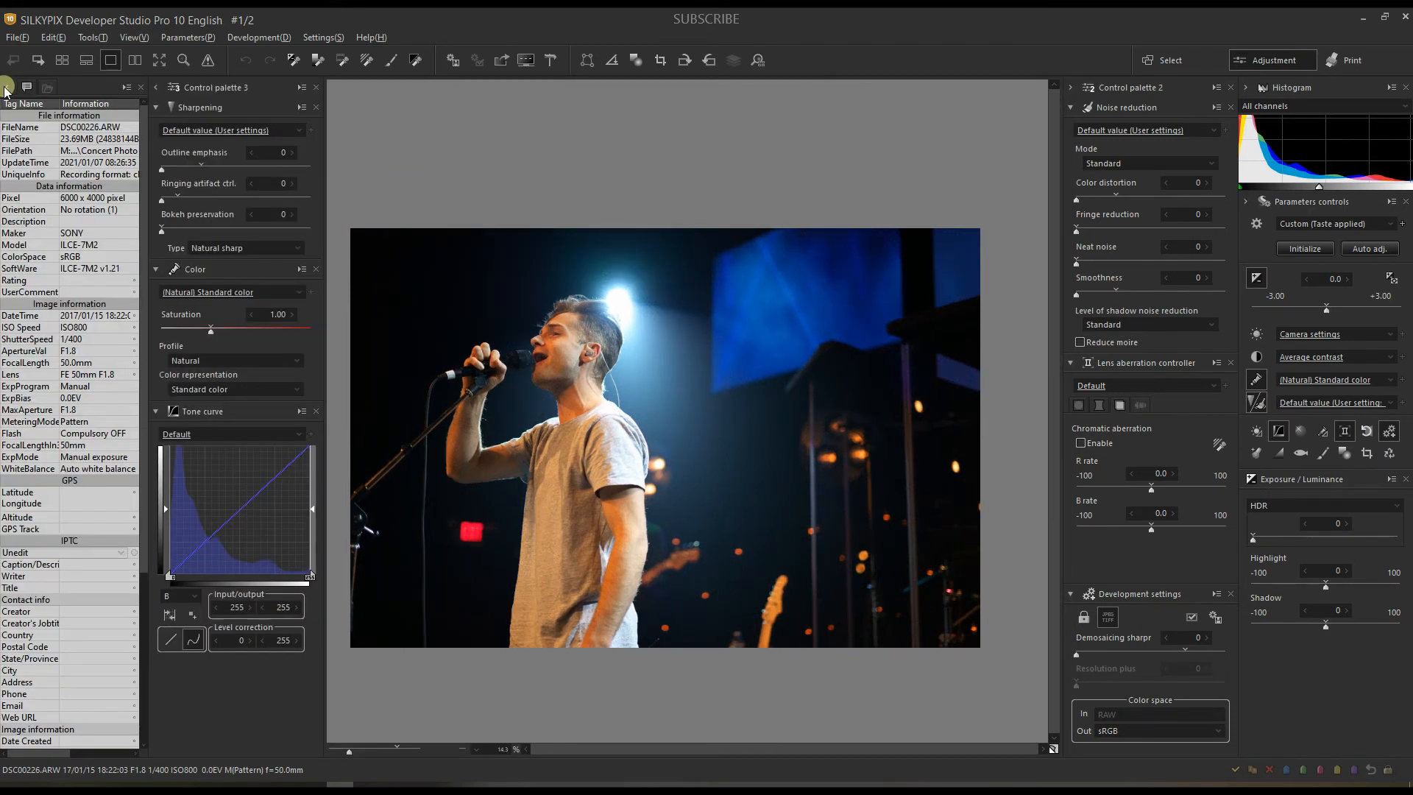
left_click(7, 88)
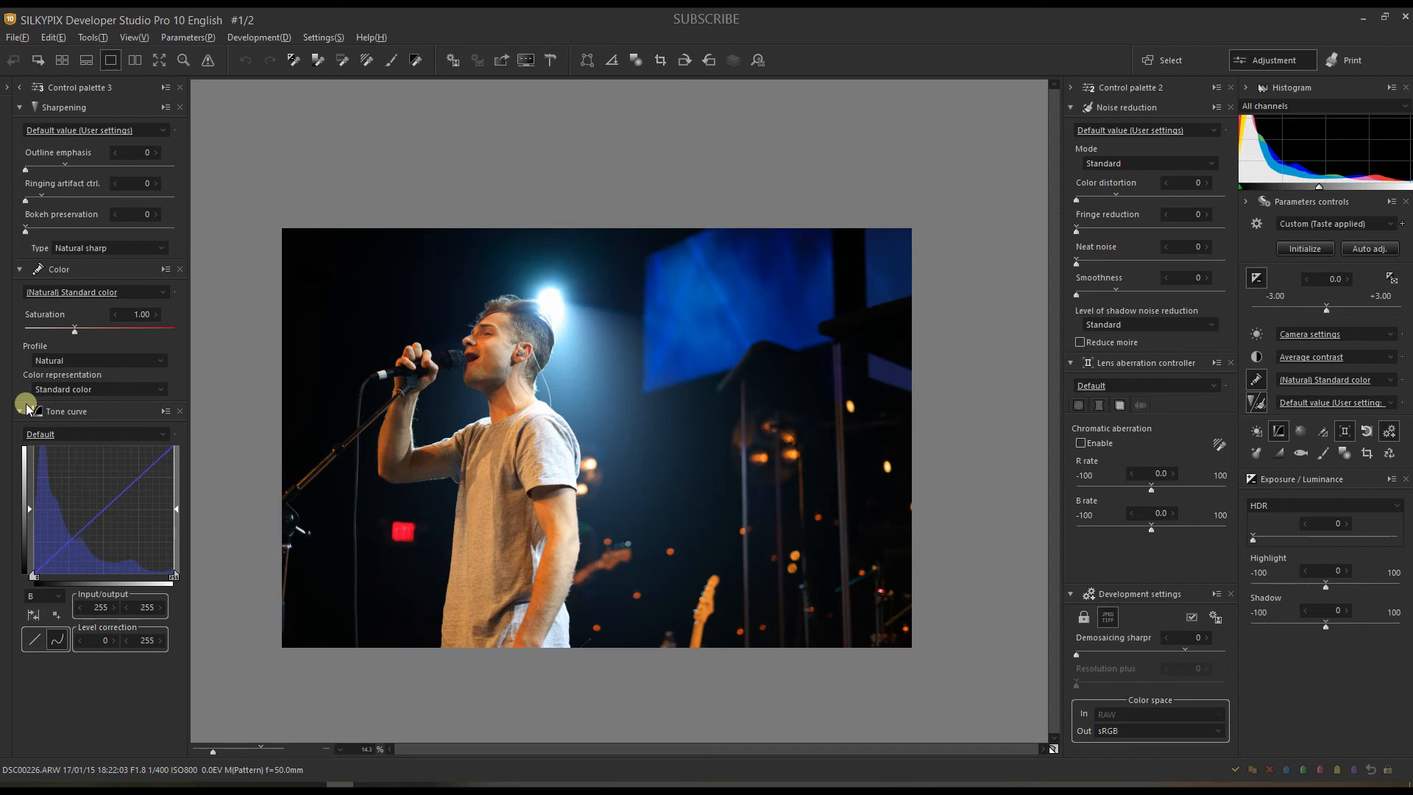
left_click(790, 259)
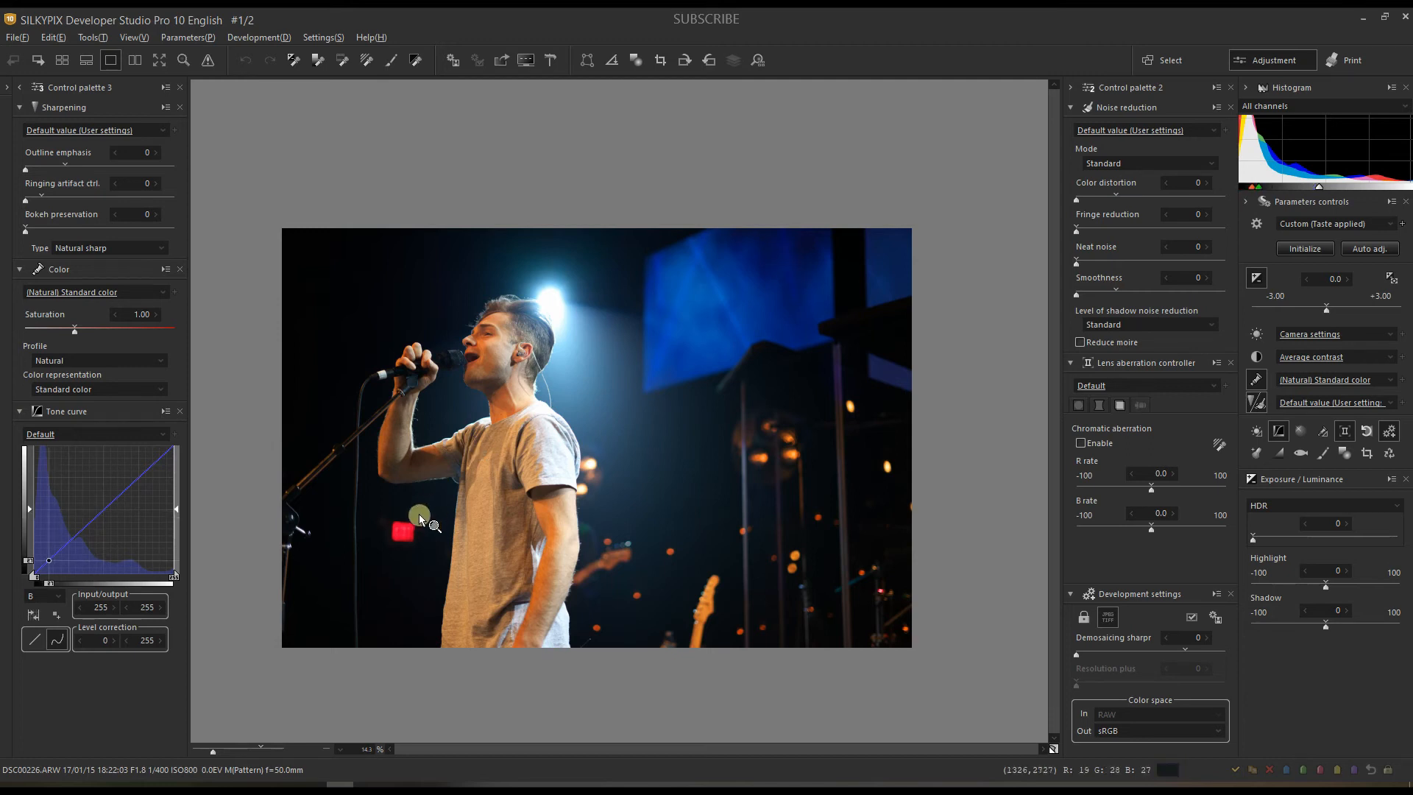
Step: Enable lens profile correction and check which lens shot the photo
left_click(1145, 408)
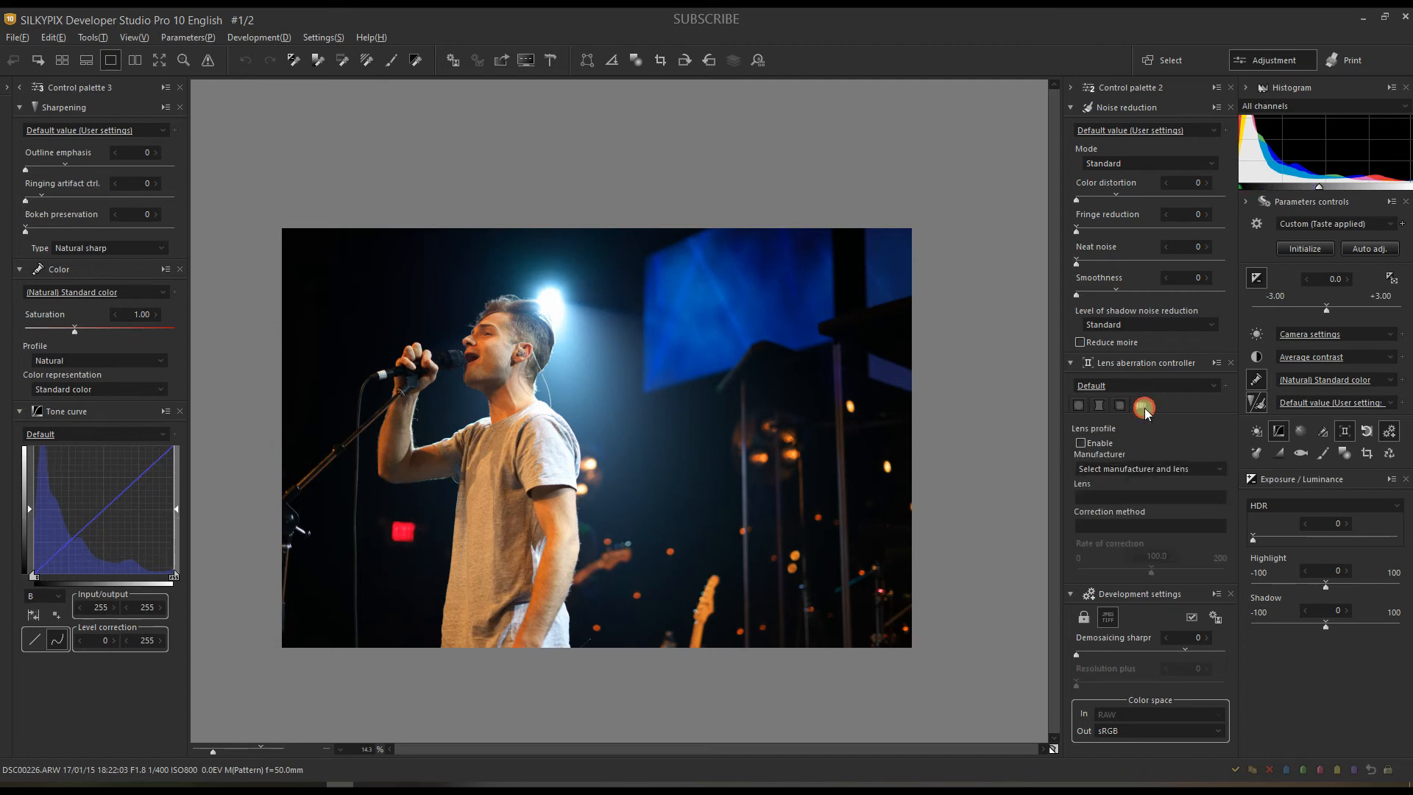
left_click(1079, 442)
left_click(9, 90)
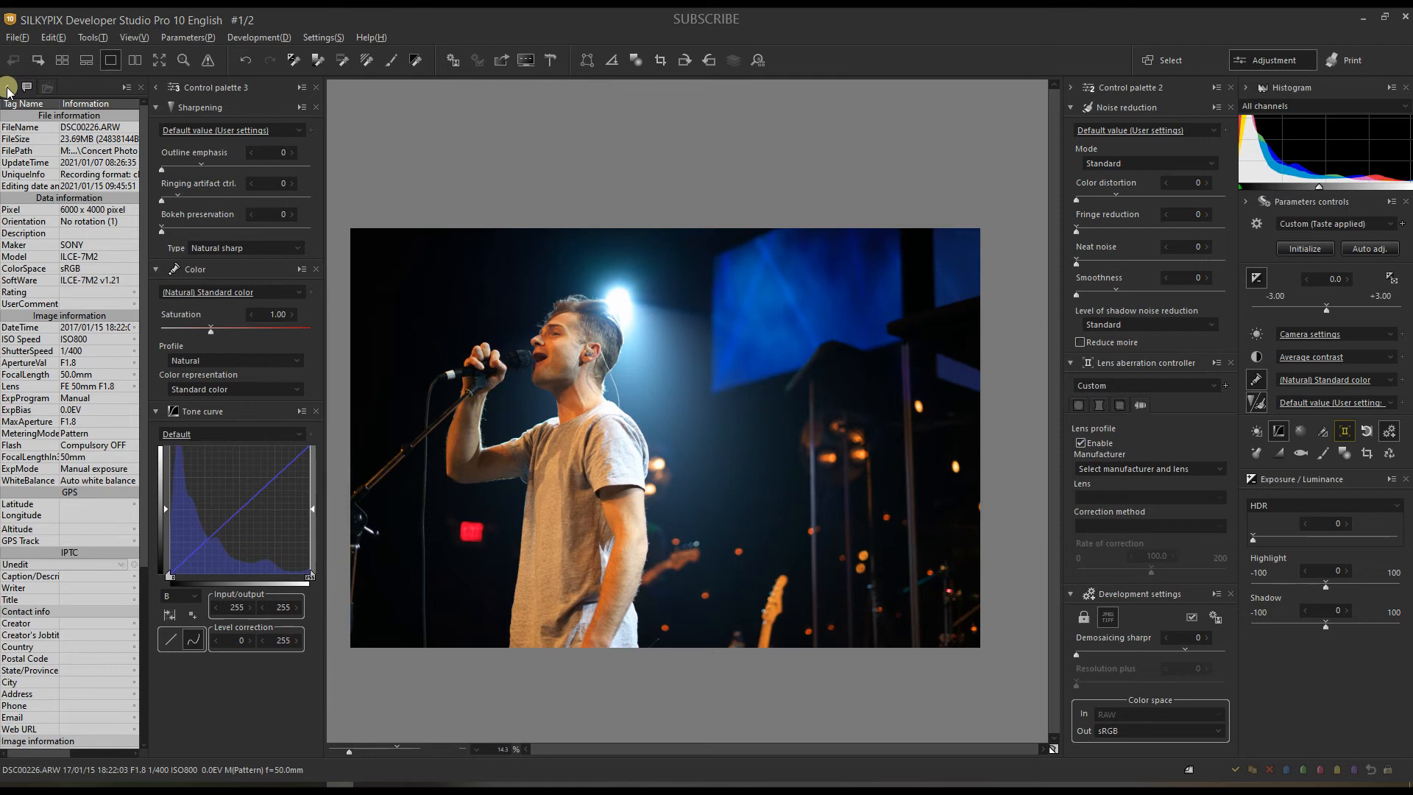
left_click(1089, 387)
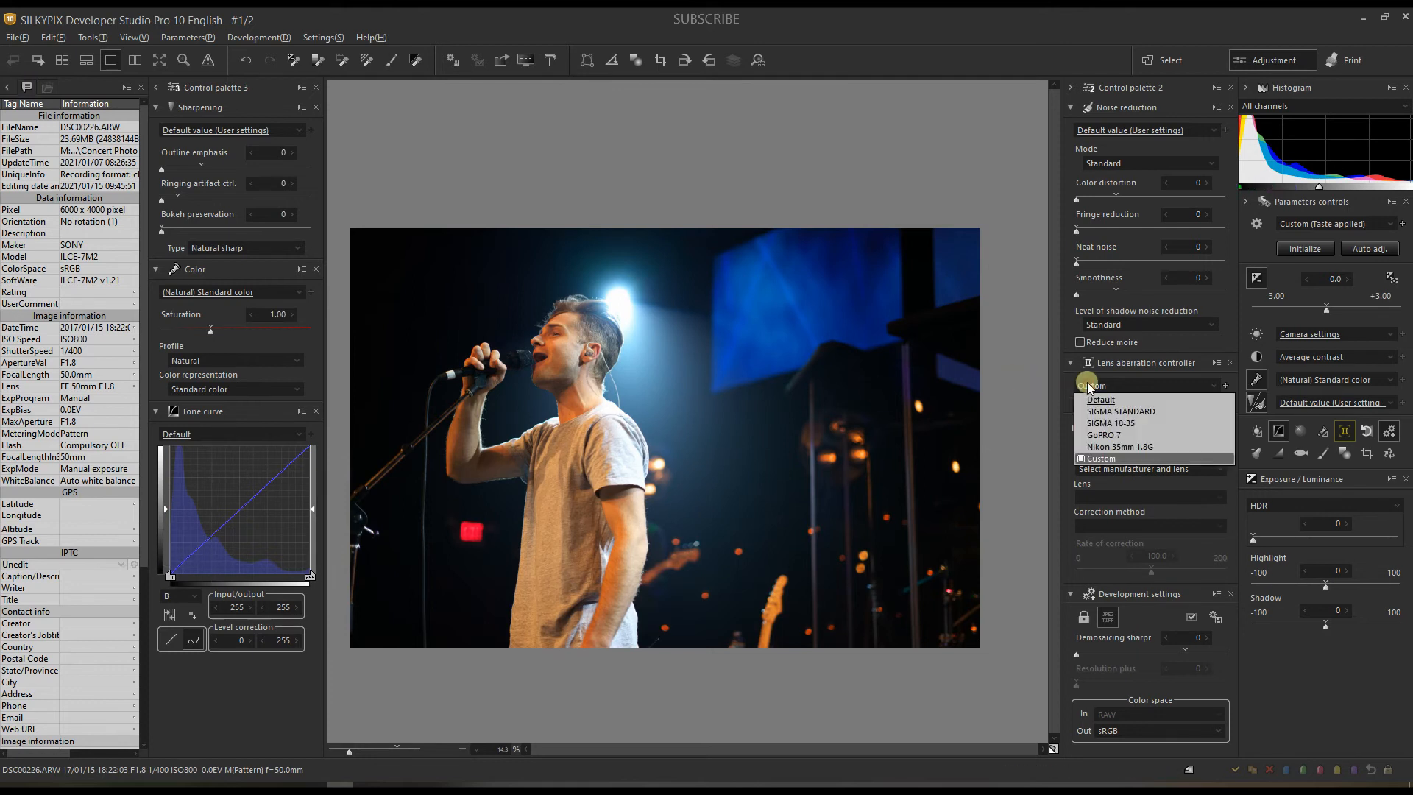
left_click(1089, 388)
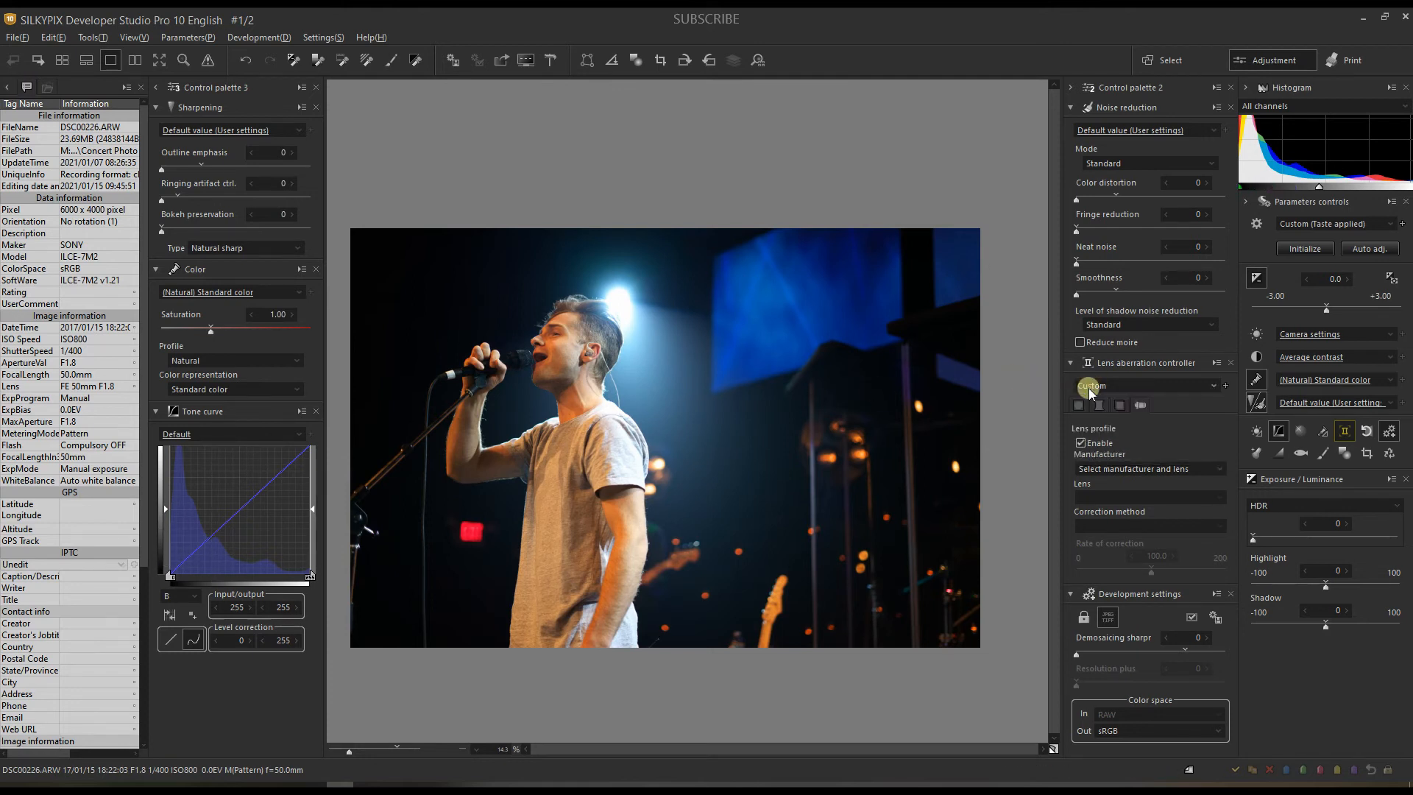
Step: Set the lens profile to Sony E 50mm f/1.8 OSS and return to chromatic aberration settings
left_click(1101, 475)
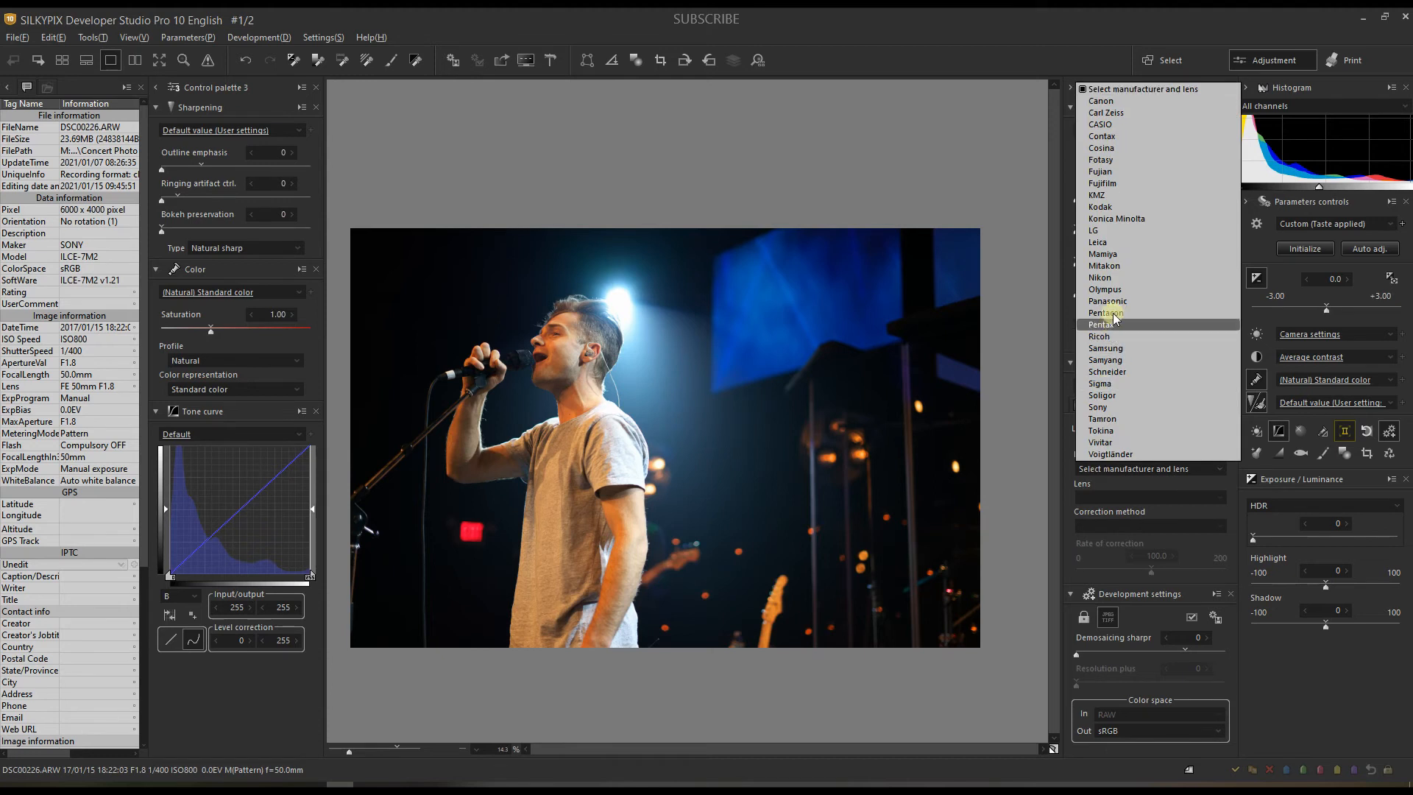
left_click(1099, 406)
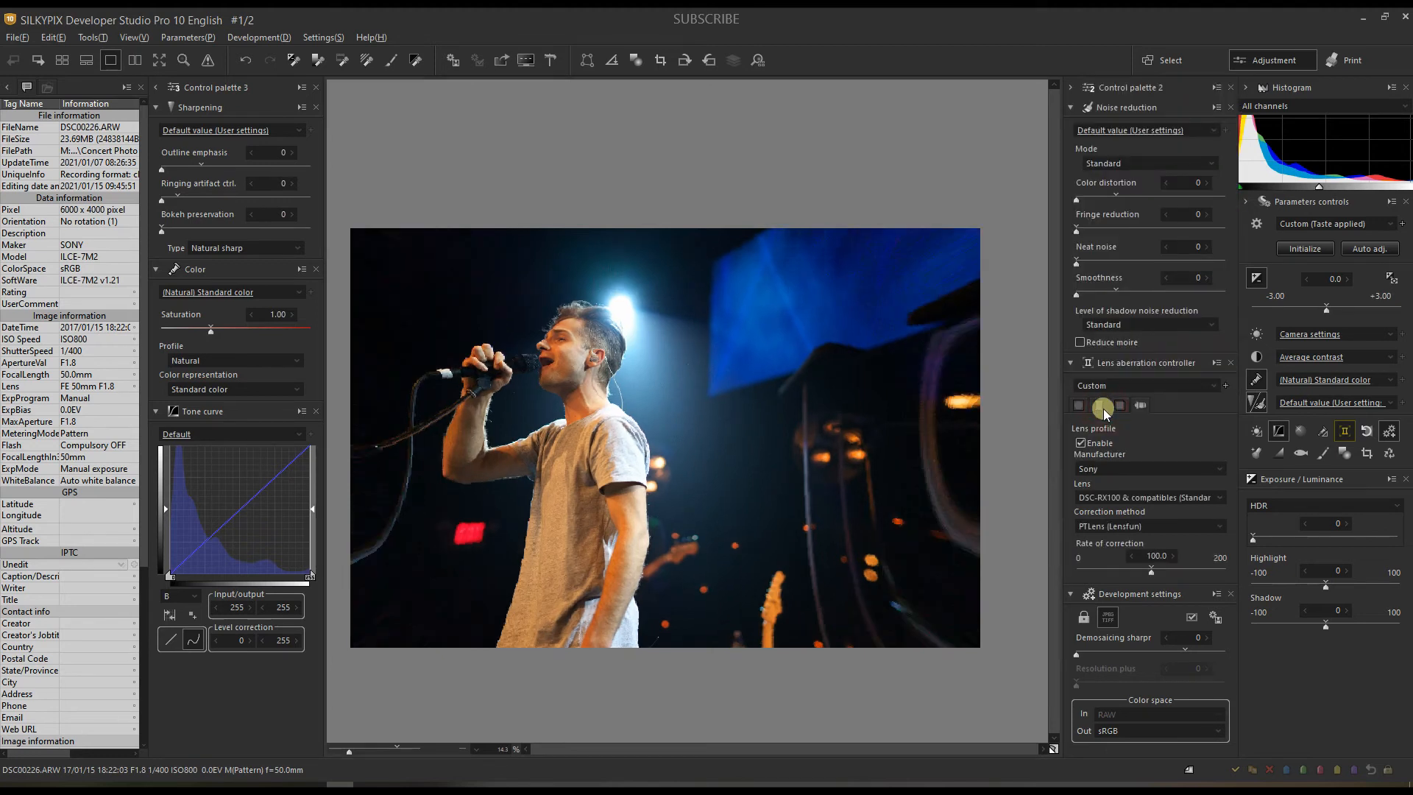
left_click(1104, 498)
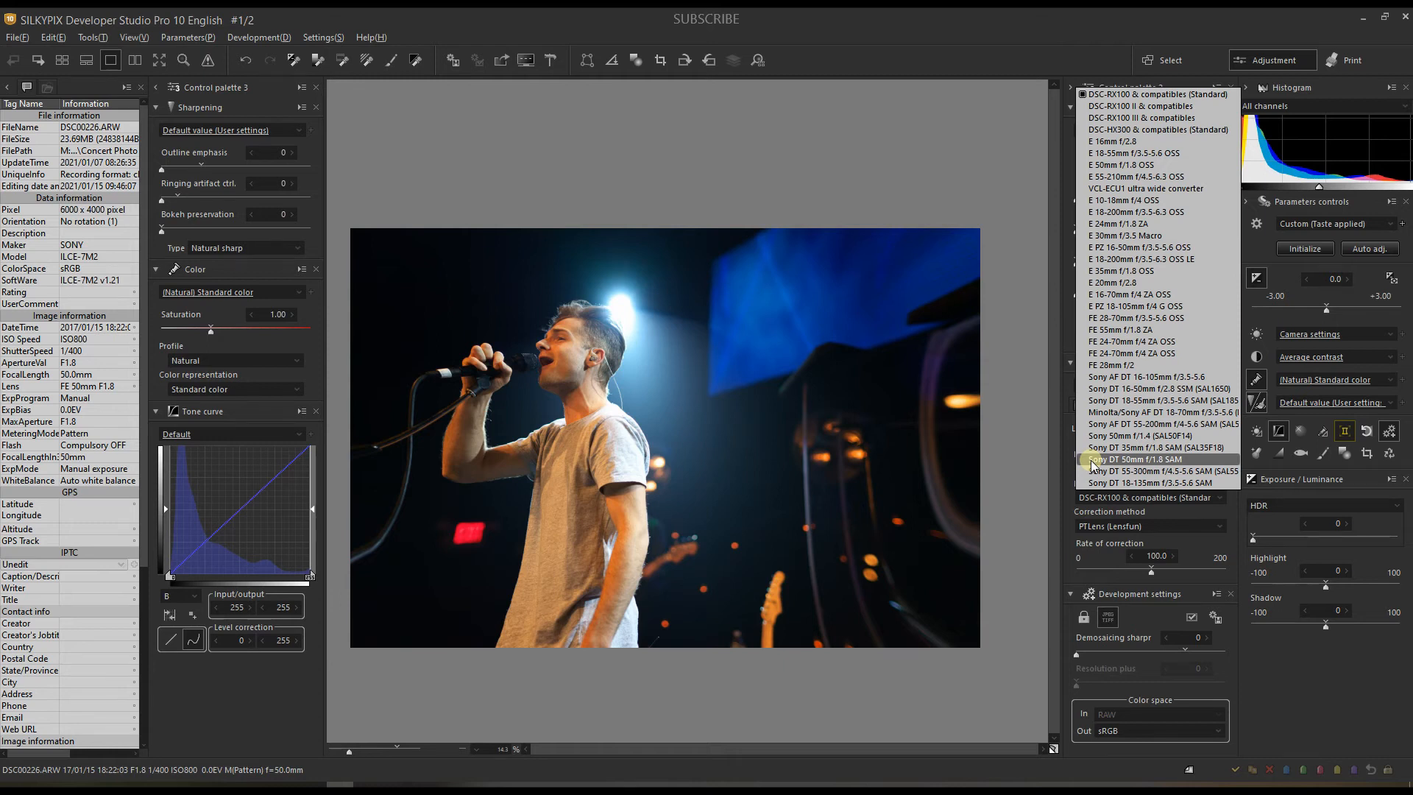
left_click(1121, 165)
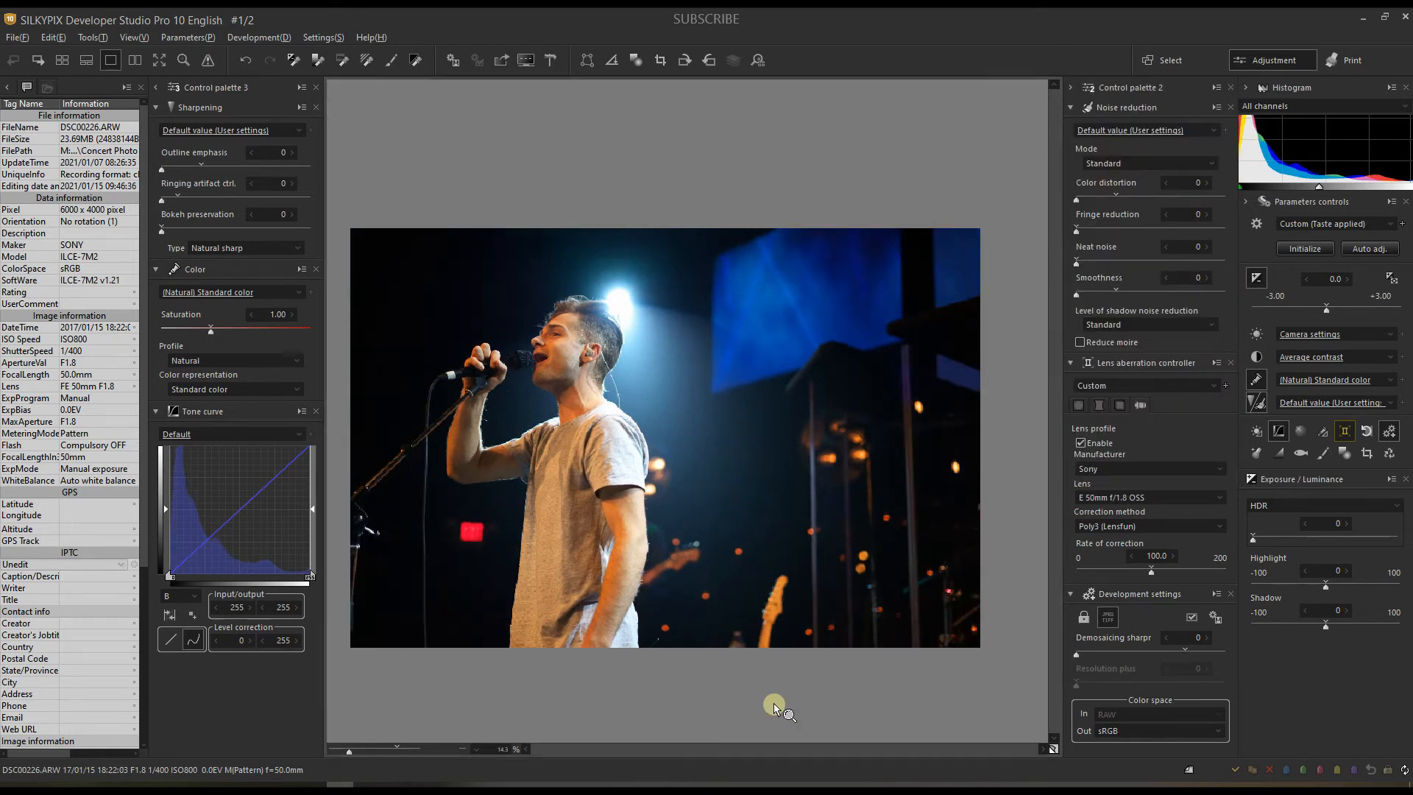
left_click(1119, 406)
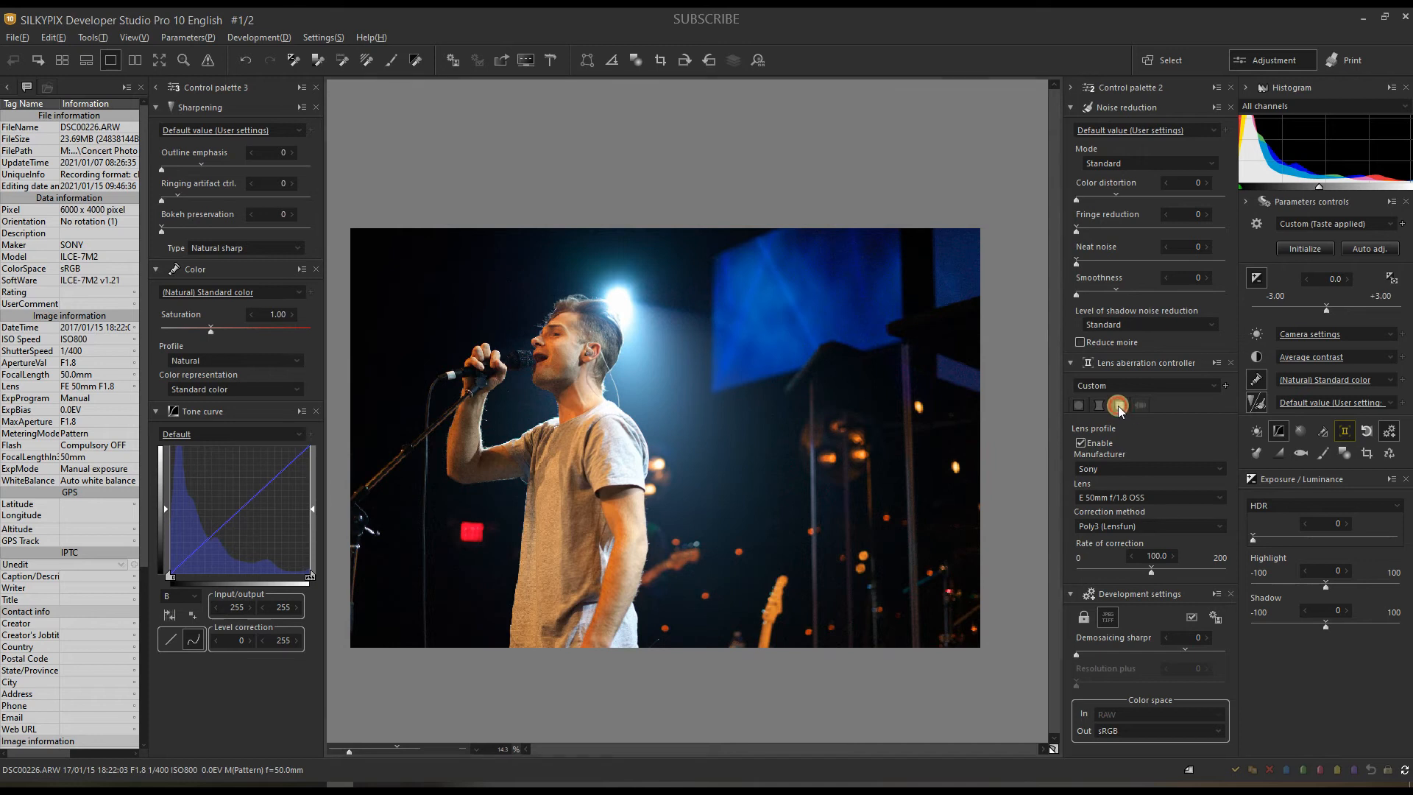
left_click(6, 86)
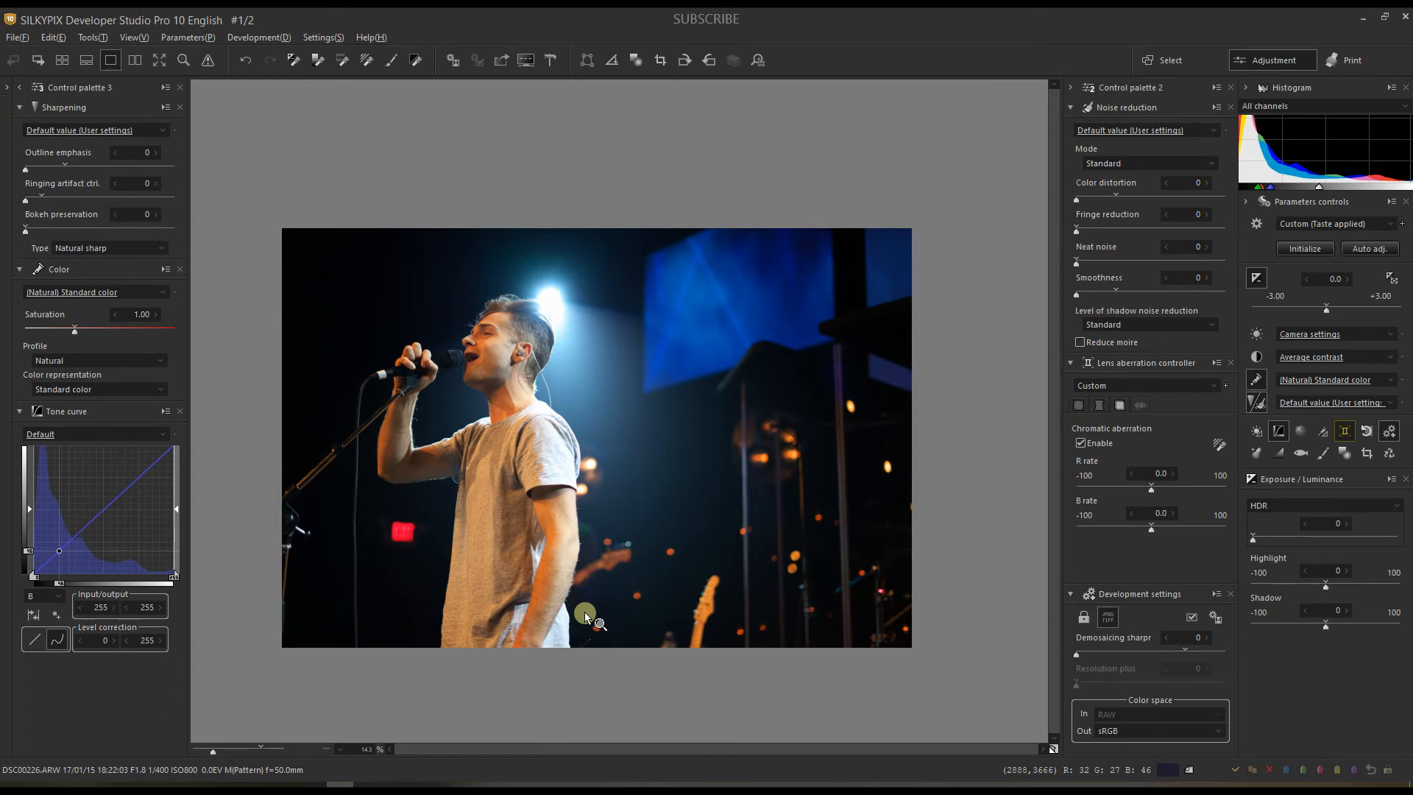
Step: Set white balance from the singer's skin tone and compare it with the default rendering
left_click(303, 474)
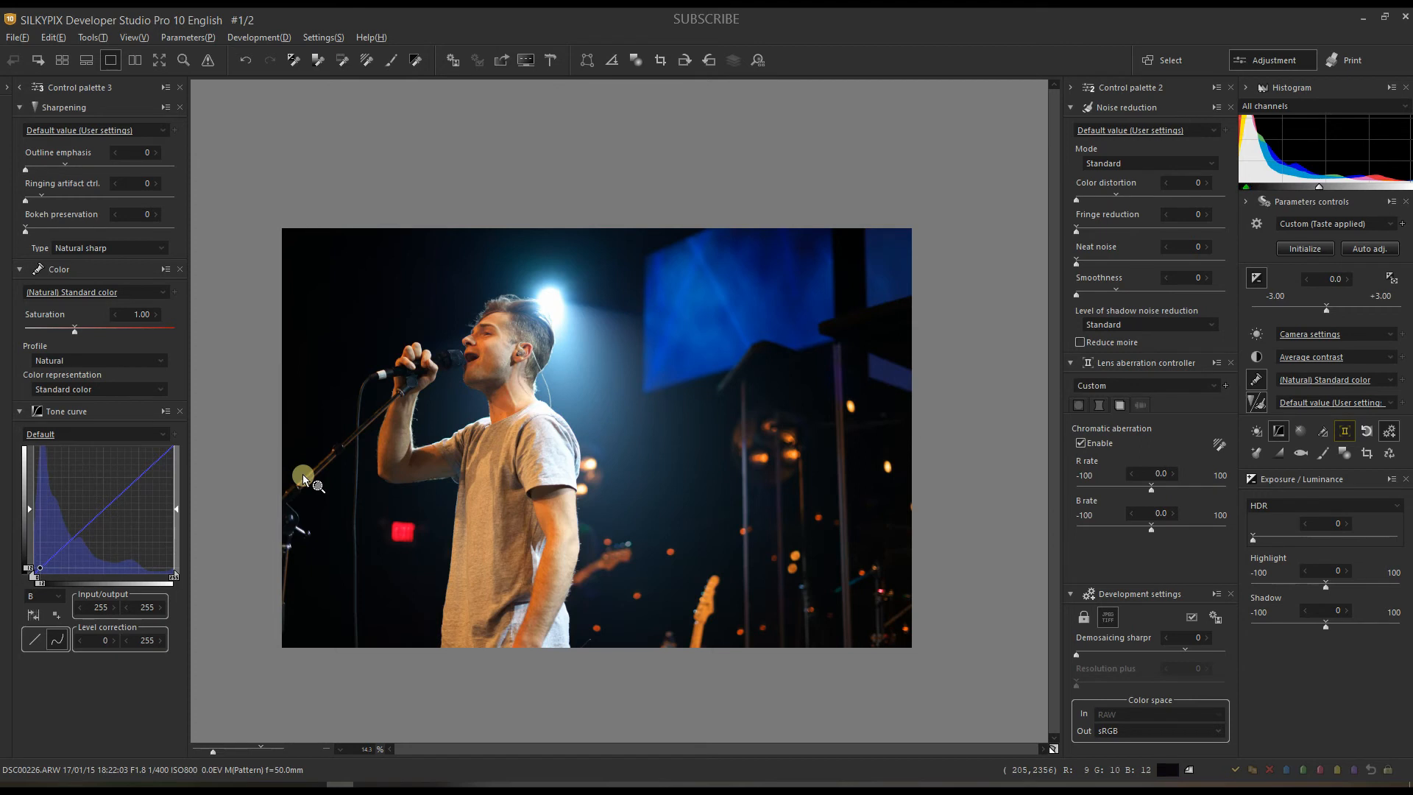
left_click(1255, 333)
left_click(1208, 234)
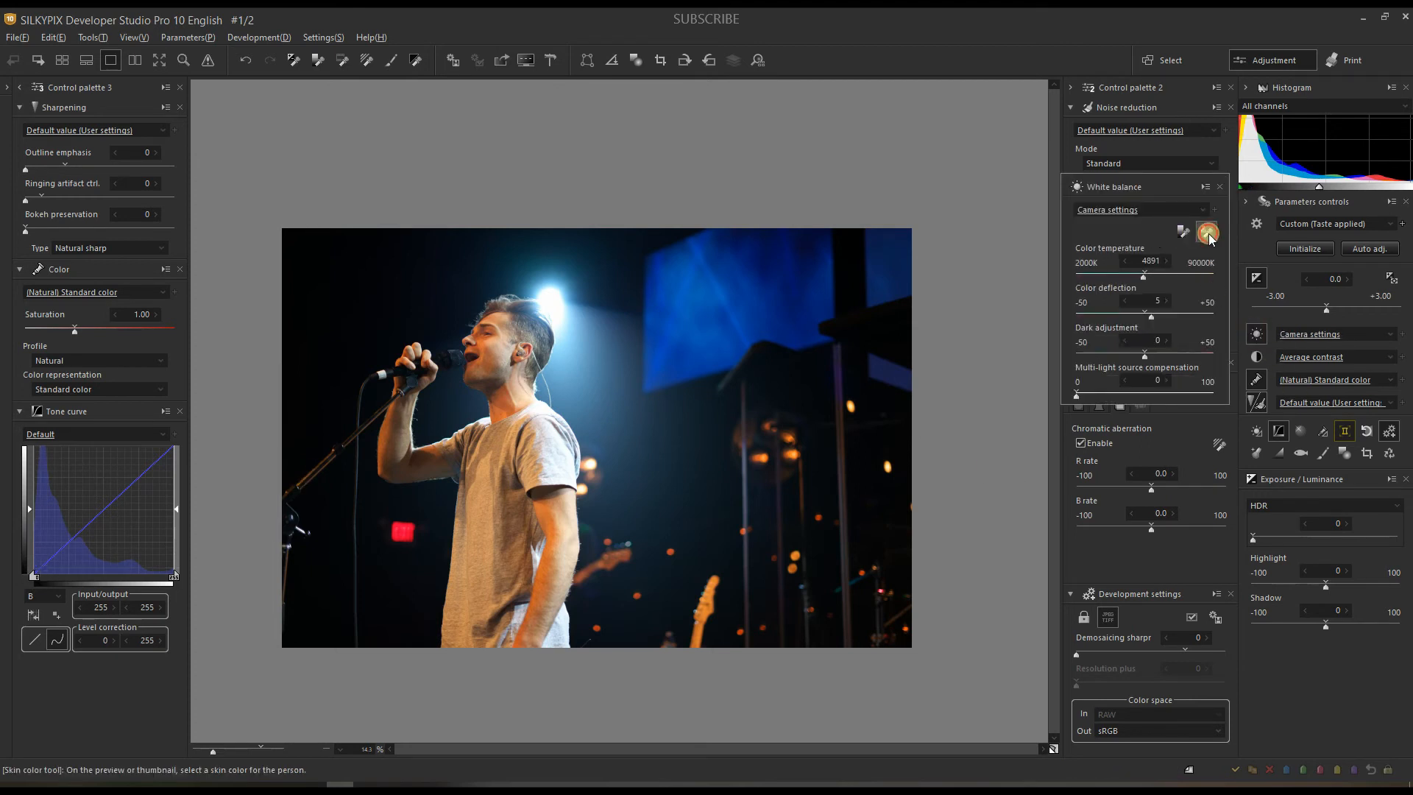
left_click(491, 355)
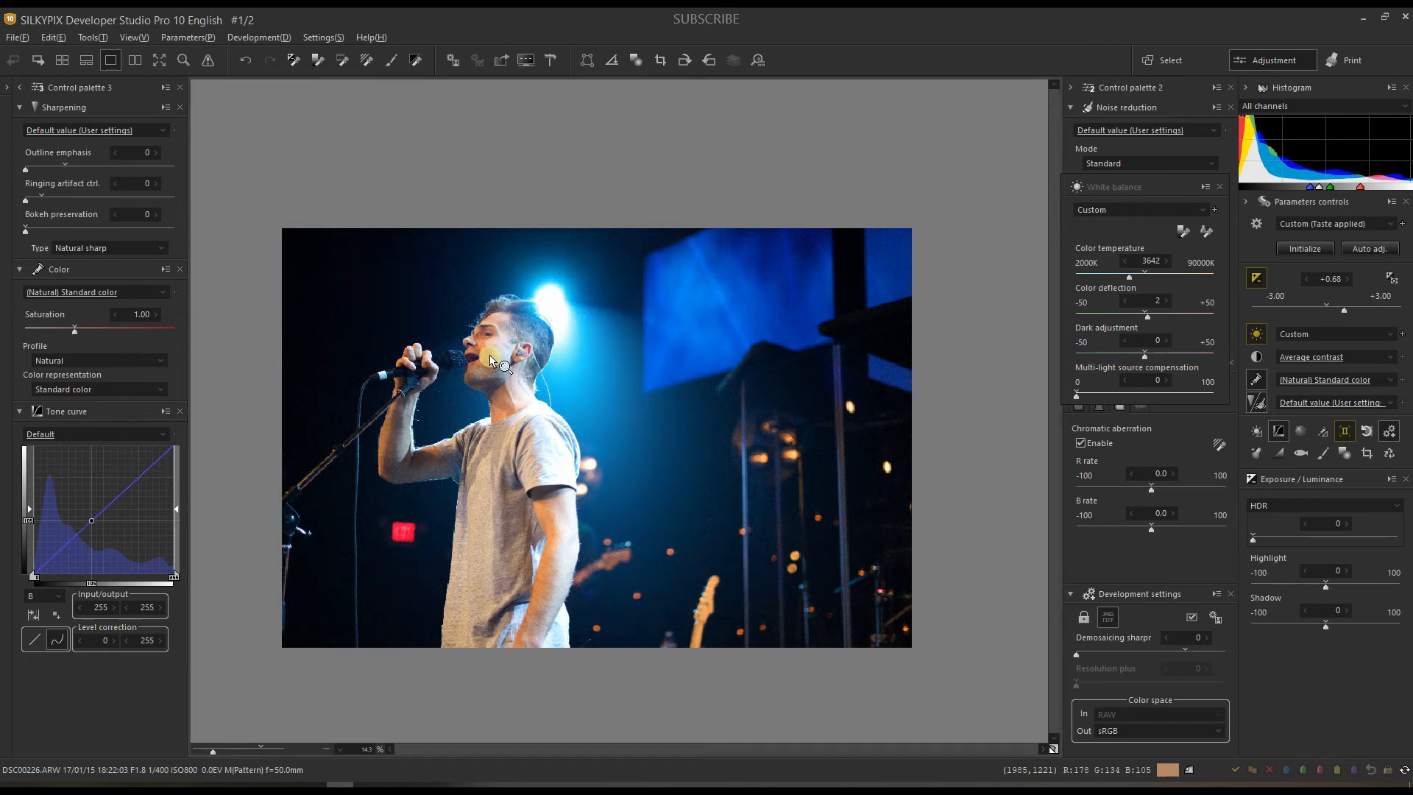
left_click(1055, 746)
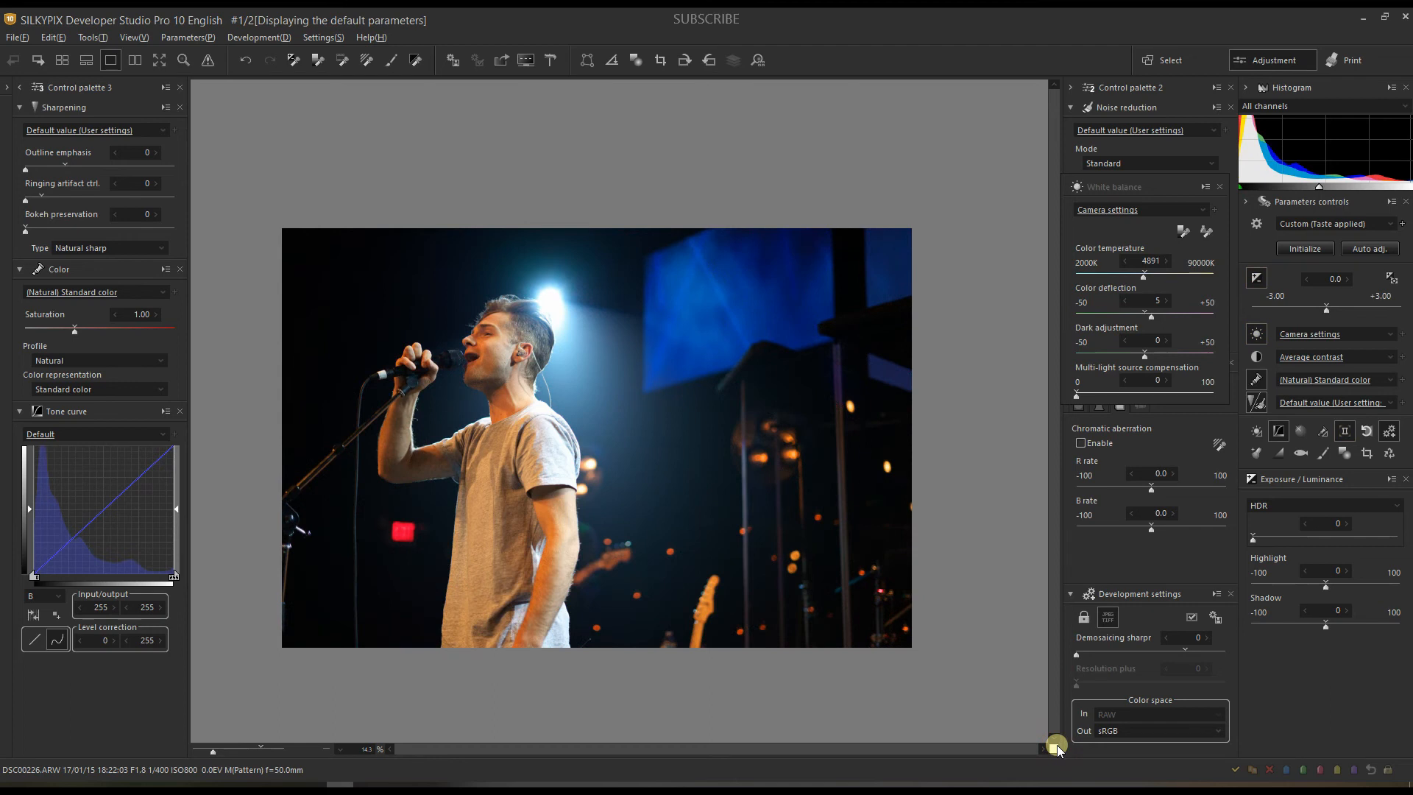
left_click(1055, 746)
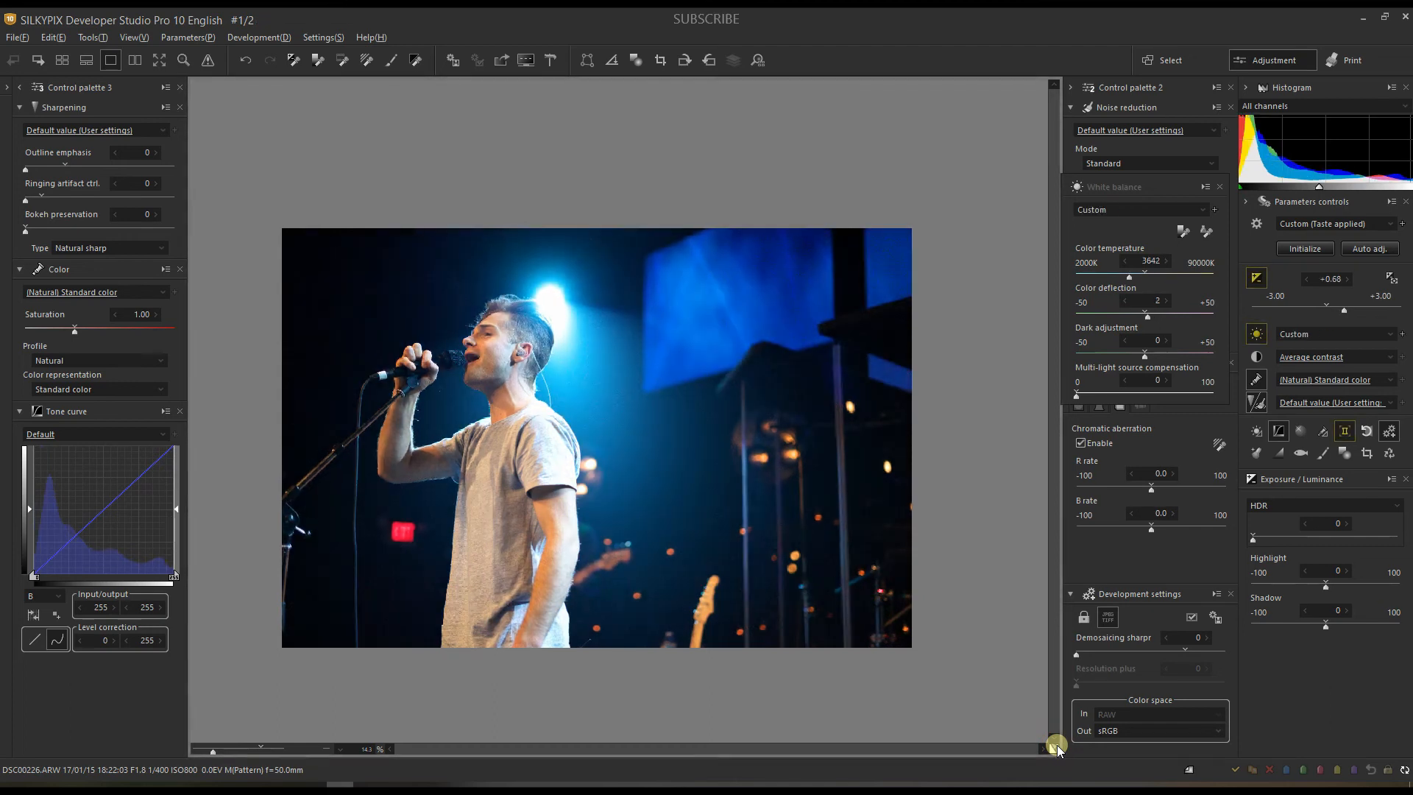
Step: Refine white balance to 5500K, deflection 8, dark adjustment -32, multi-light compensation 40
left_click_drag(1130, 275, 1145, 279)
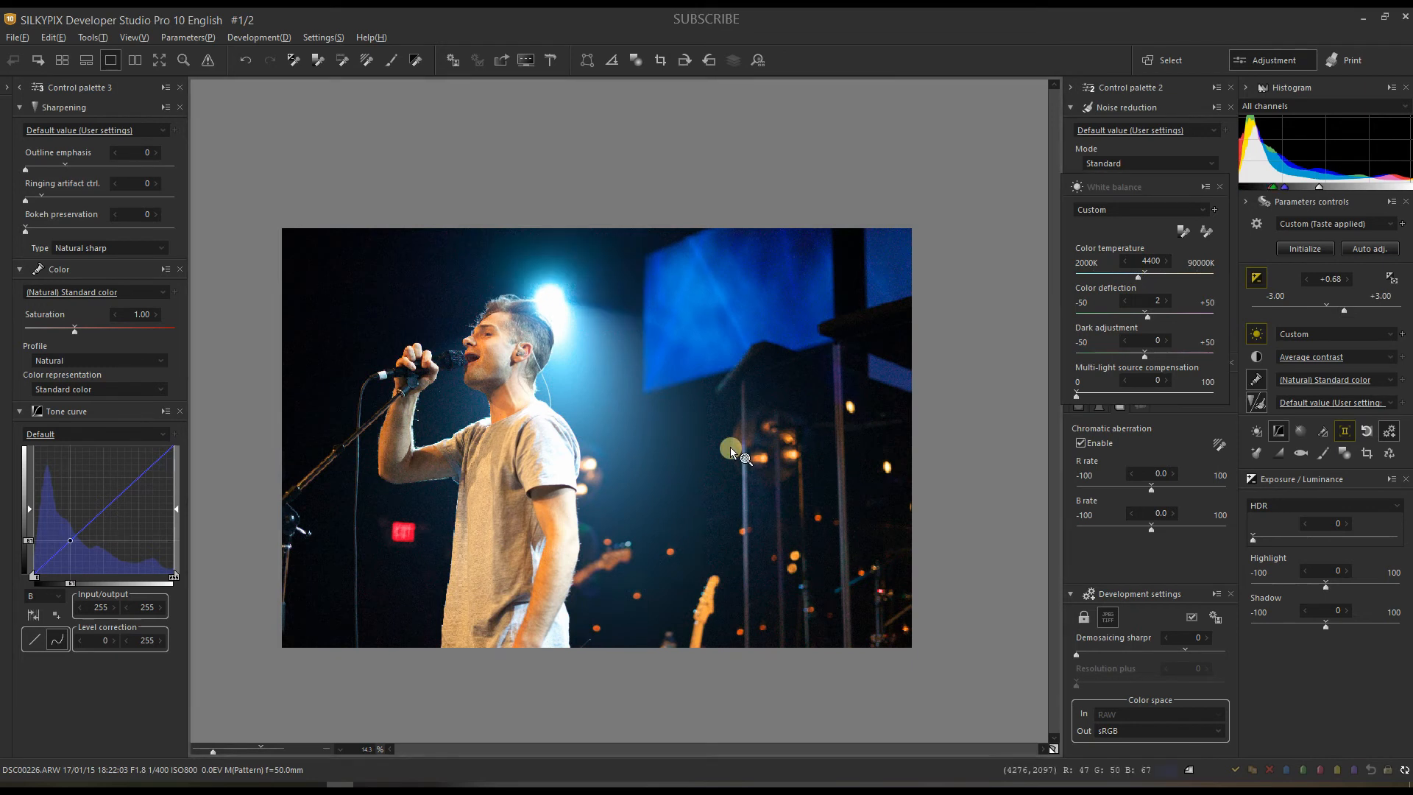
left_click(1107, 352)
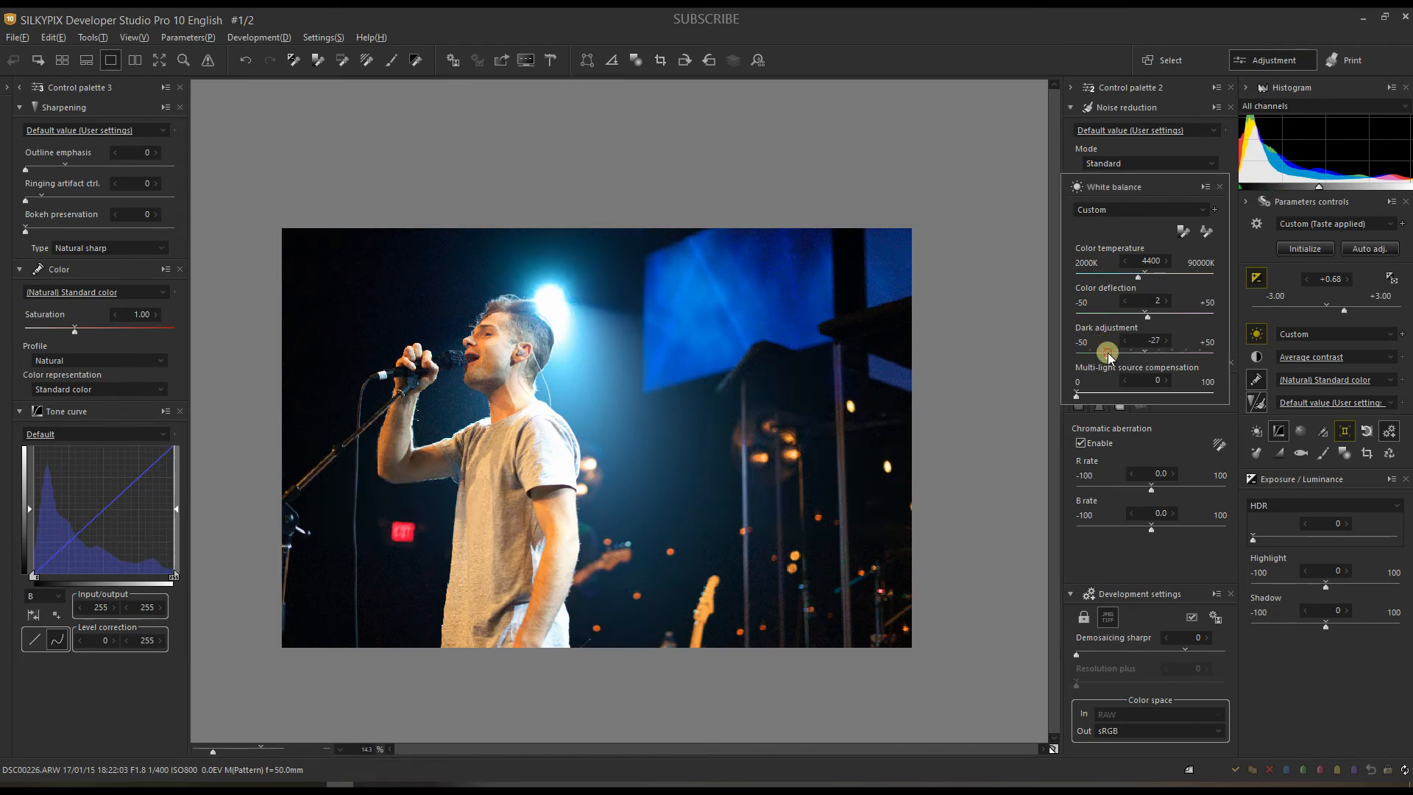
left_click(1155, 314)
left_click(1146, 273)
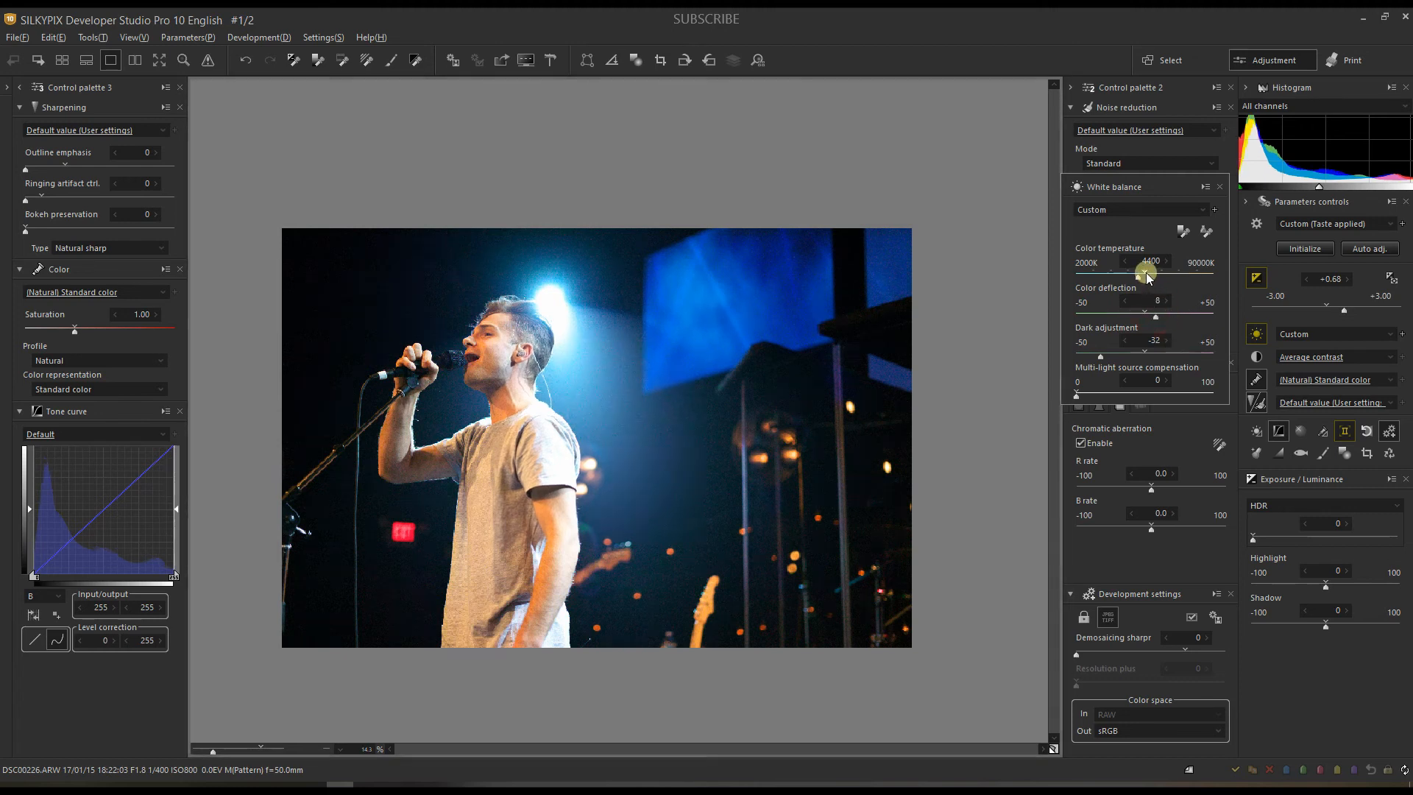
left_click(1151, 273)
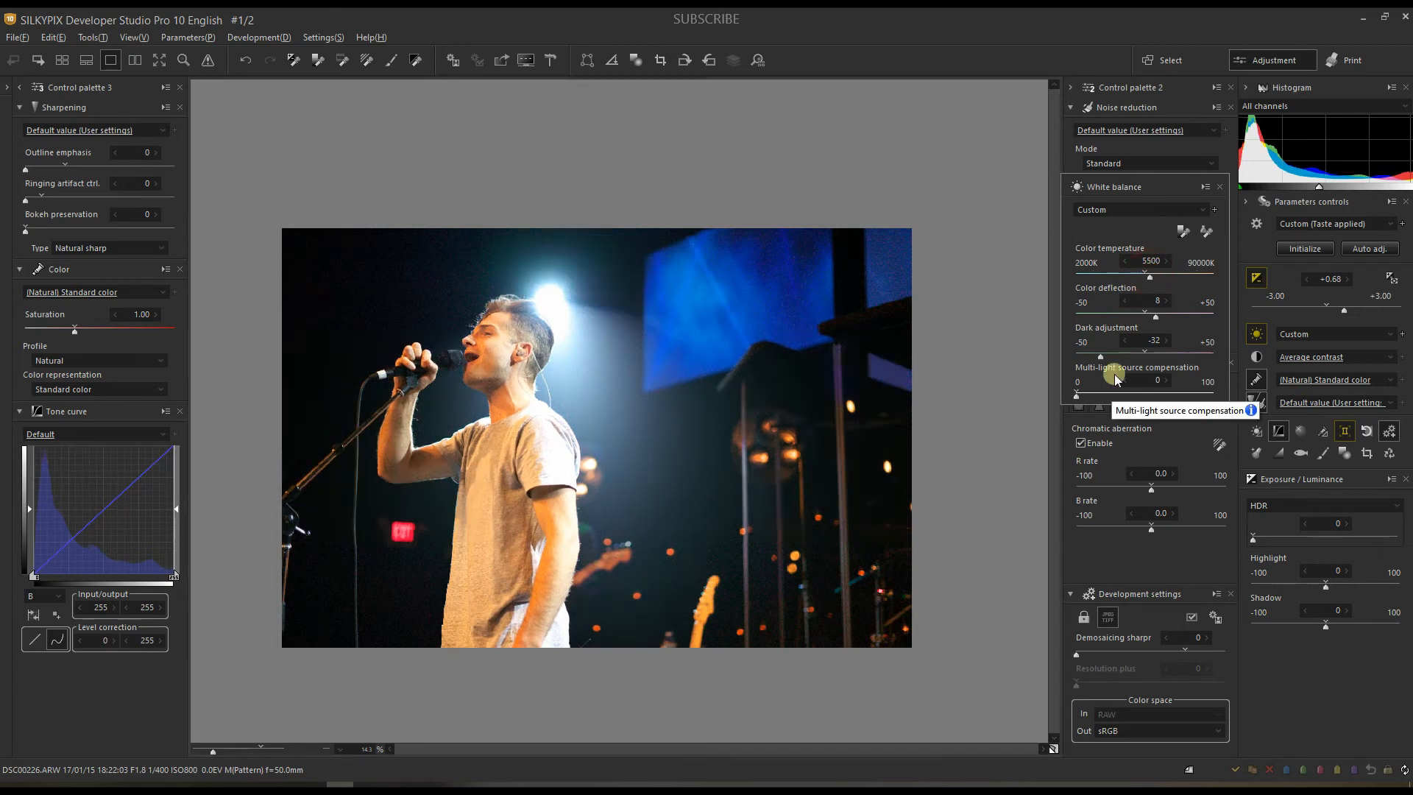
left_click(1129, 395)
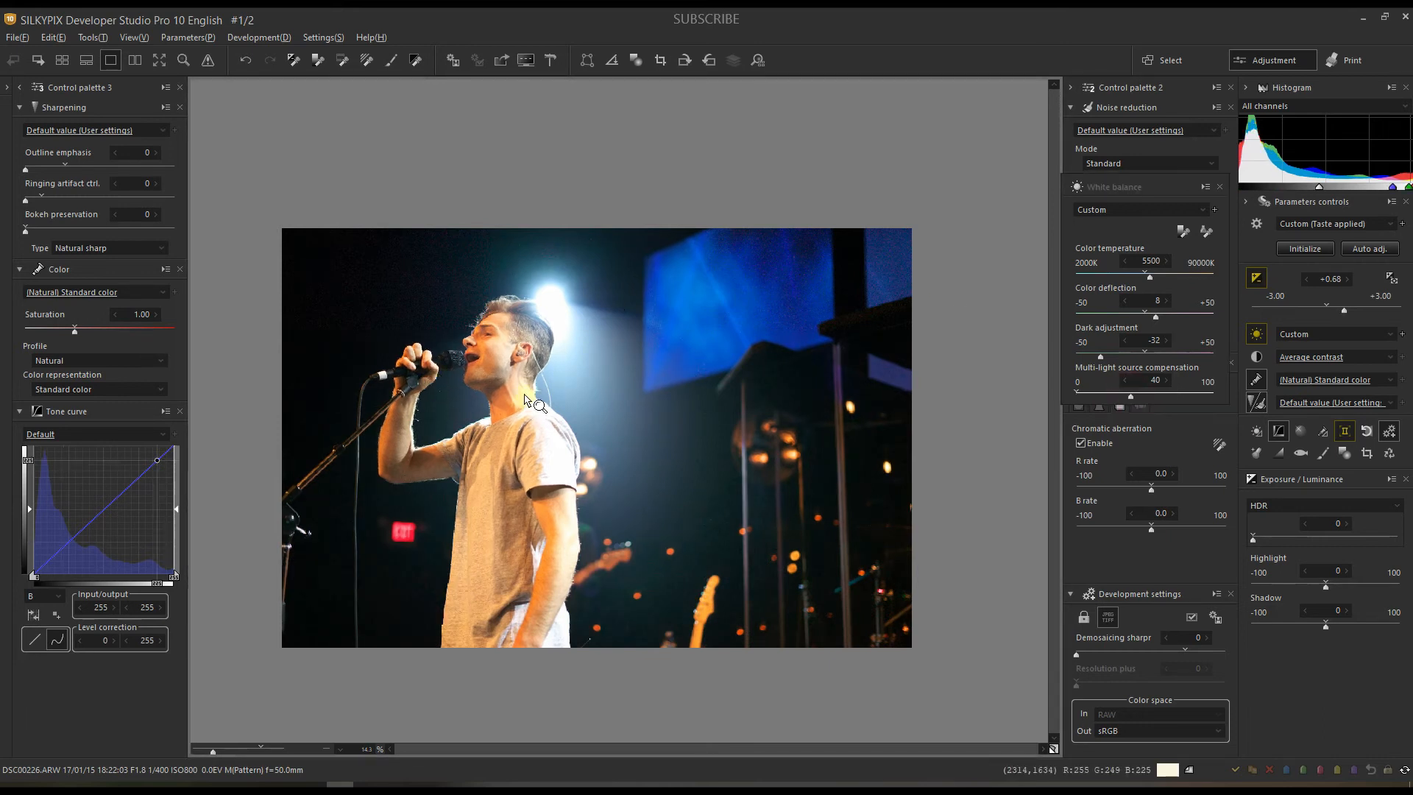
left_click(224, 746)
left_click_drag(373, 441, 489, 460)
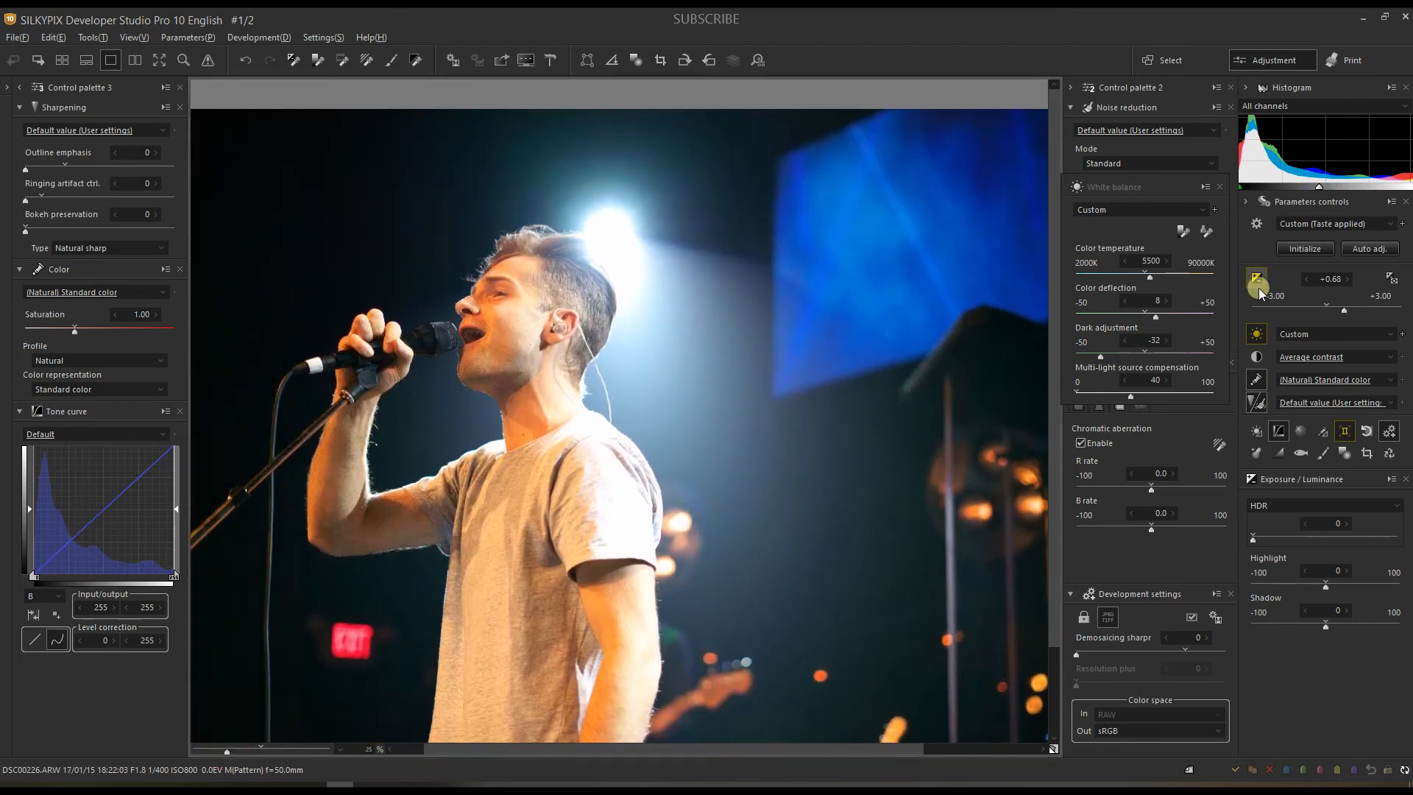
Step: Apply Color Burn HDR at strength 100
left_click(1259, 506)
left_click(1265, 578)
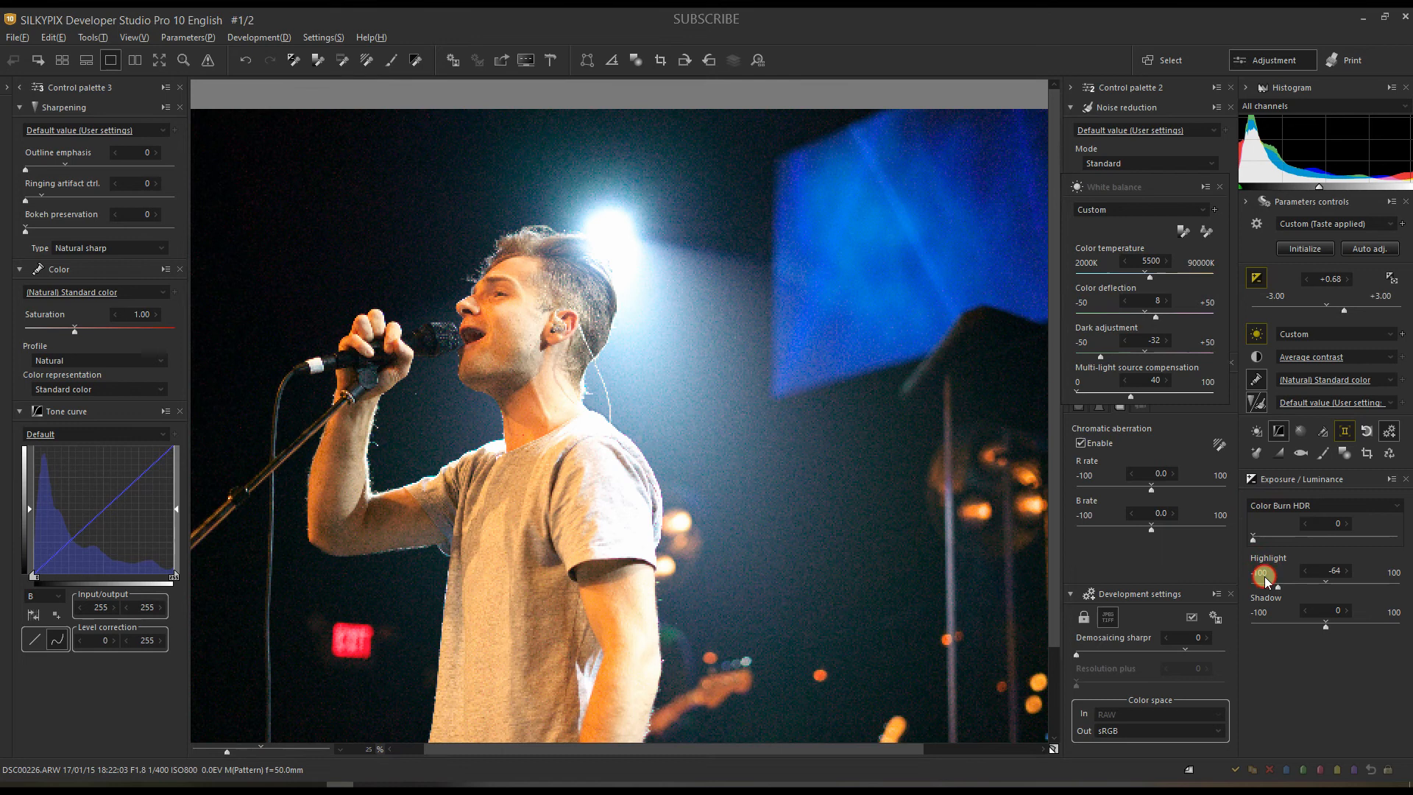
left_click_drag(1341, 537, 1403, 542)
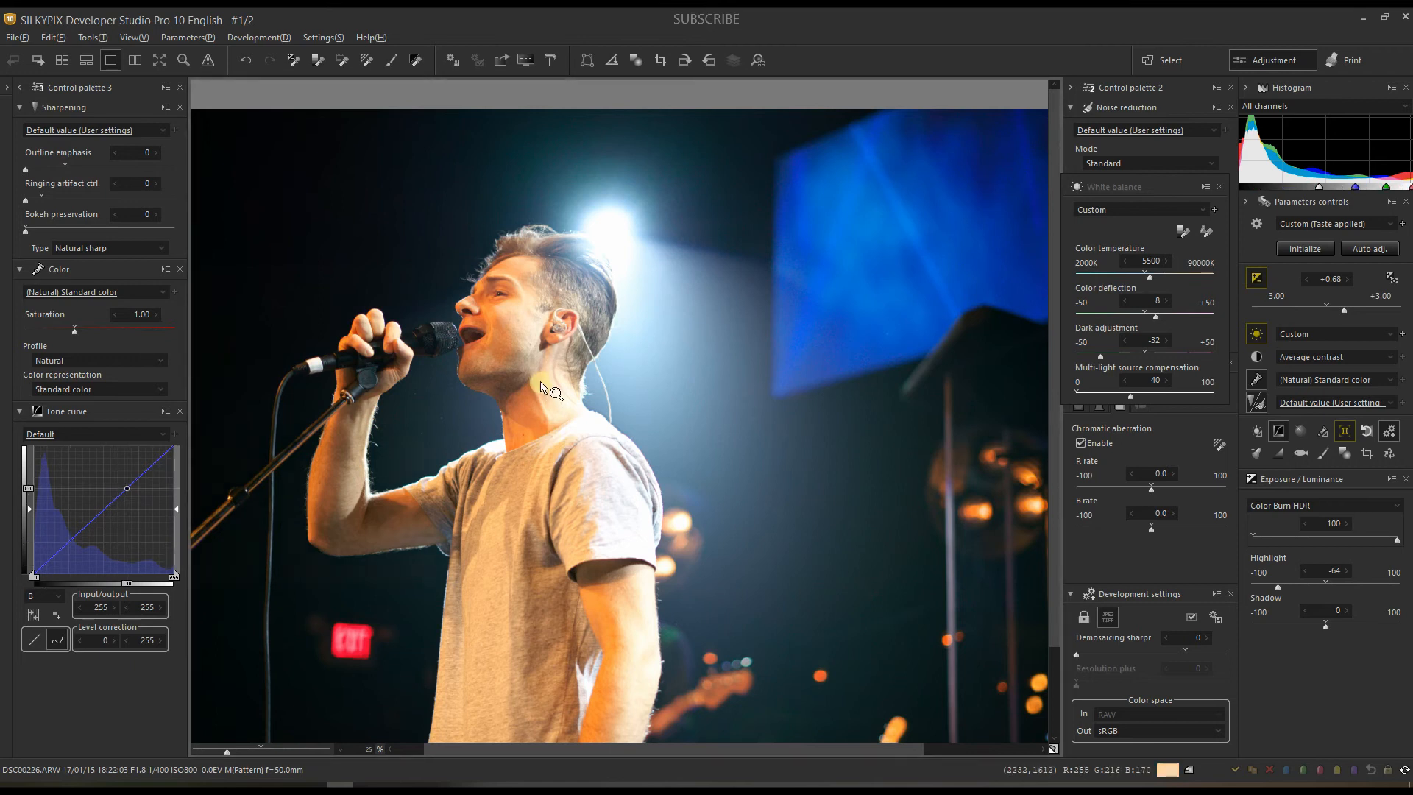
Step: Keep the Natural colour profile and set colour representation to Portrait color 3
left_click(58, 361)
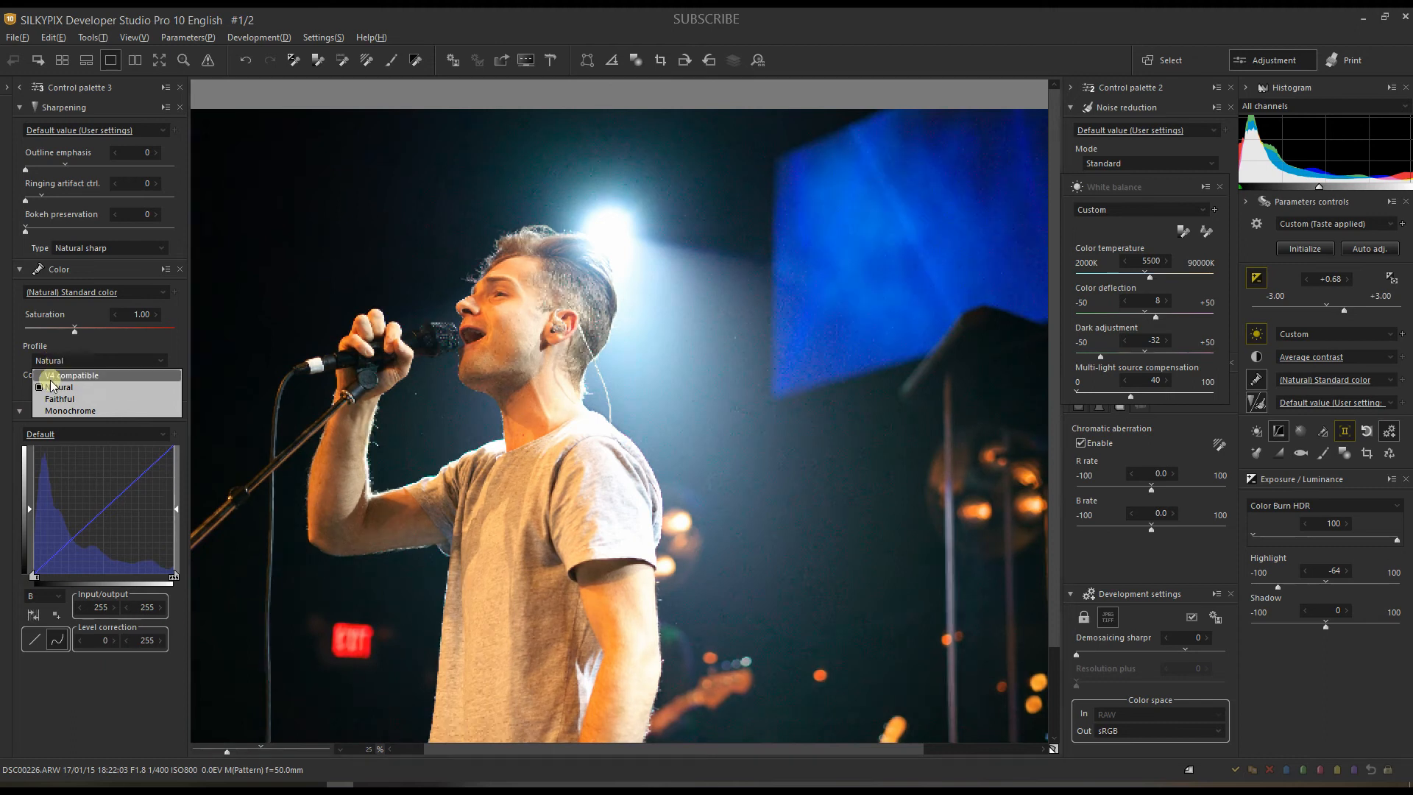
left_click(59, 387)
left_click(57, 390)
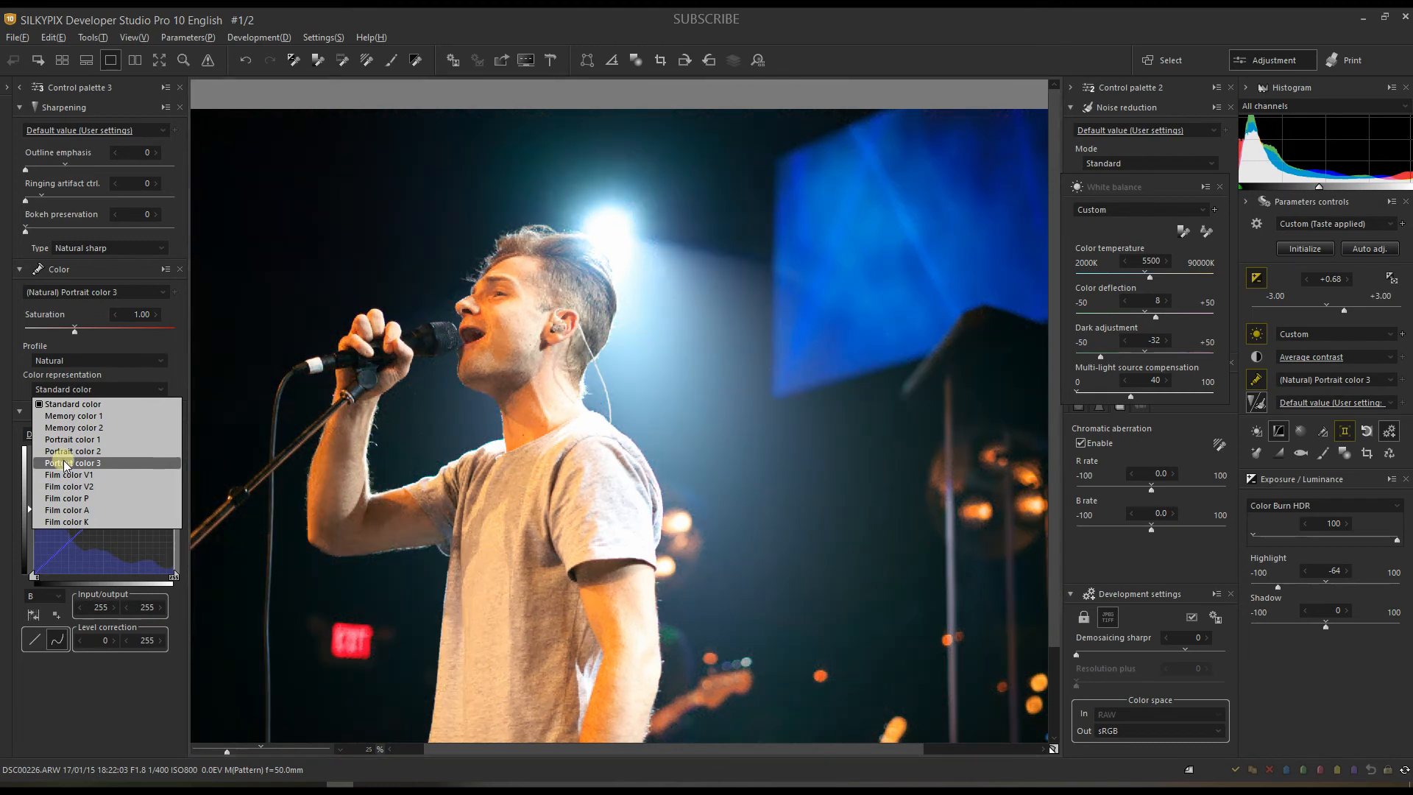
left_click(63, 464)
left_click(44, 595)
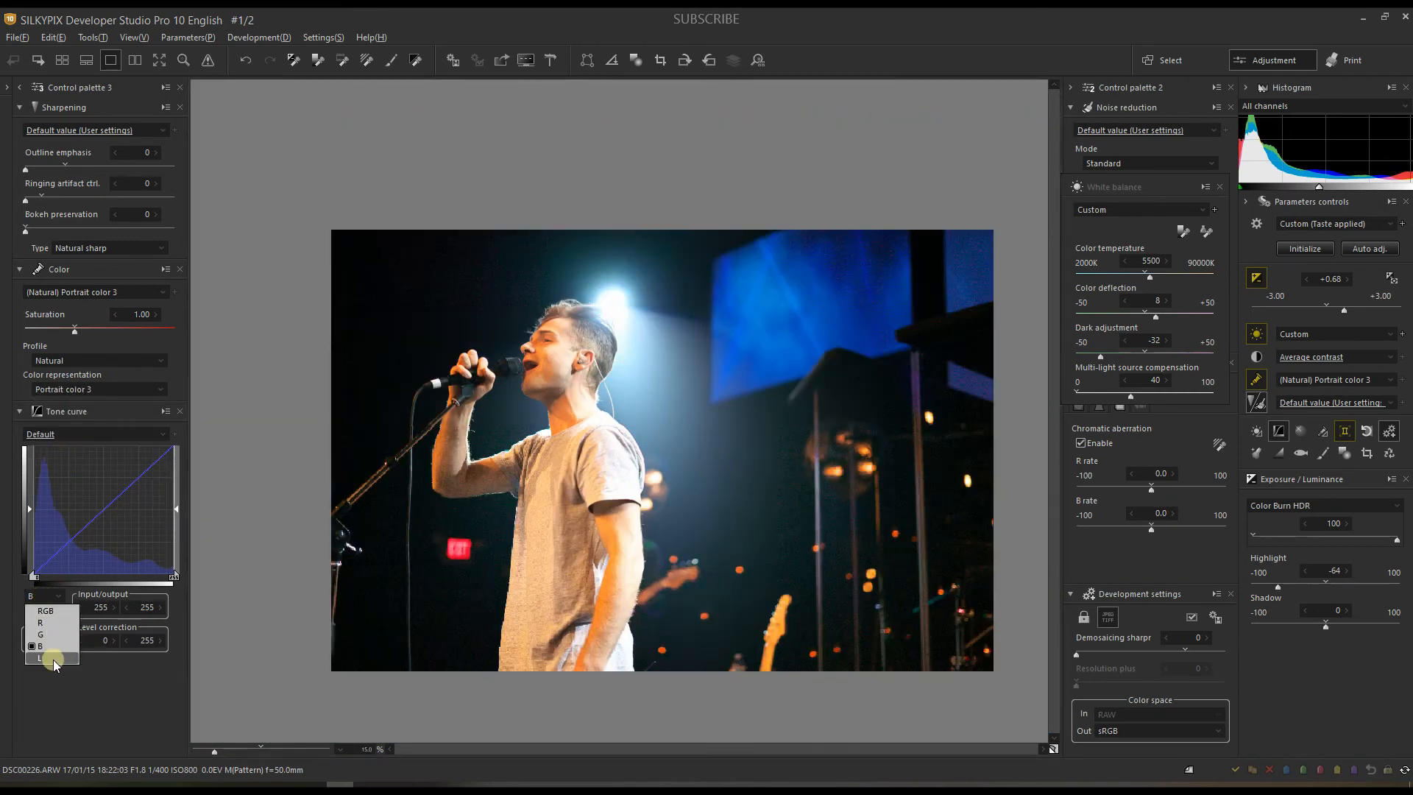
Step: Reshape the L tone curve: raise the black point, add a midtone point, and lower the white point
left_click(54, 658)
left_click(33, 574)
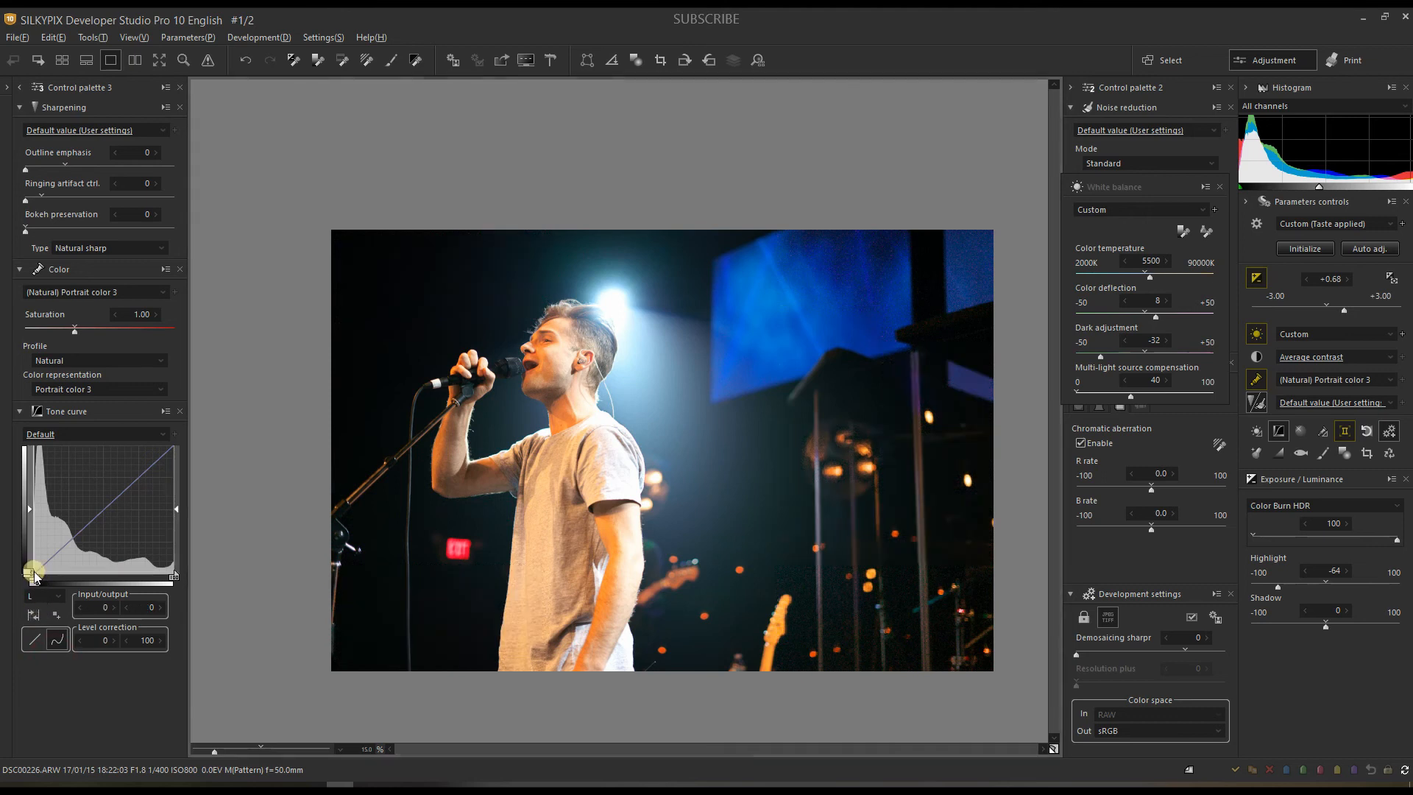
left_click_drag(34, 571, 113, 498)
left_click(114, 504)
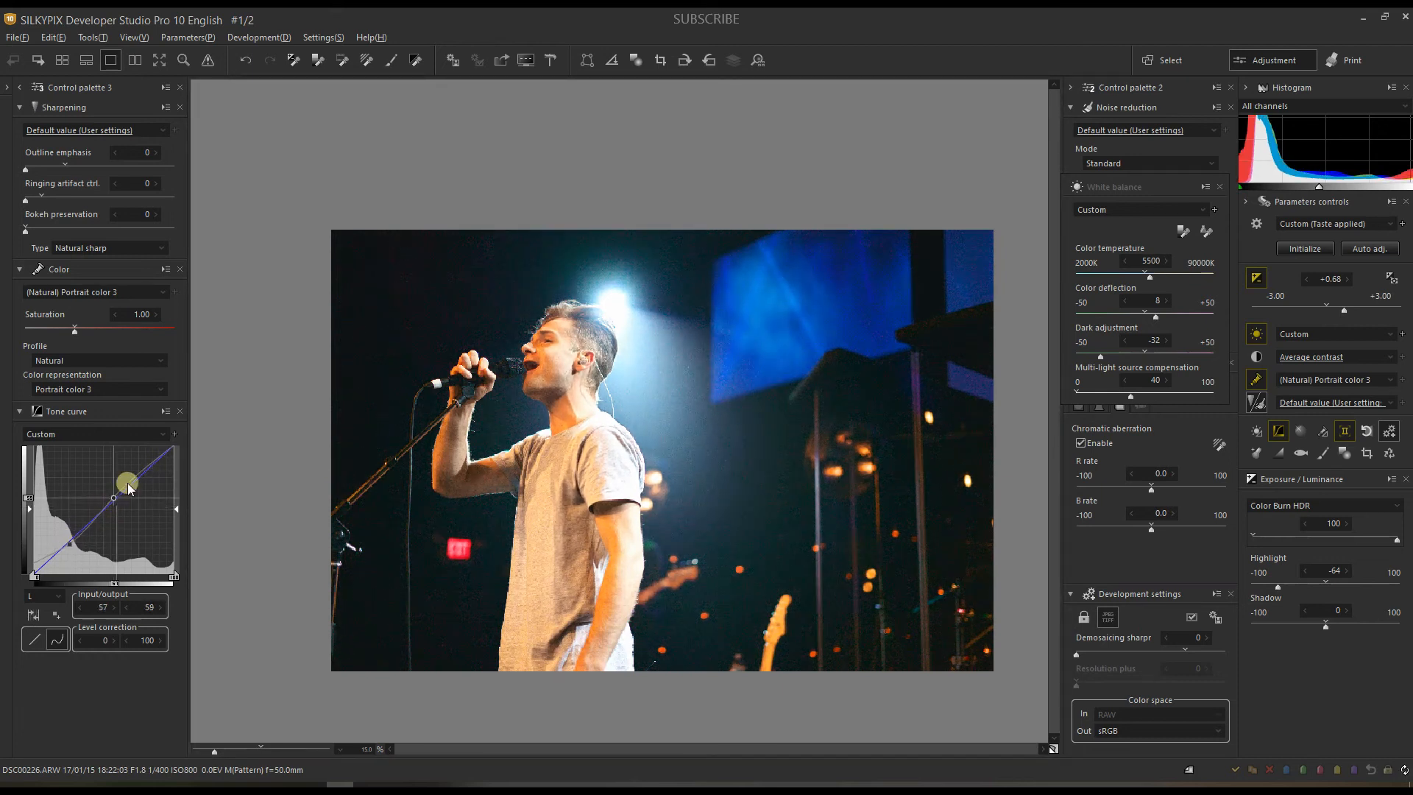
left_click_drag(170, 447, 174, 444)
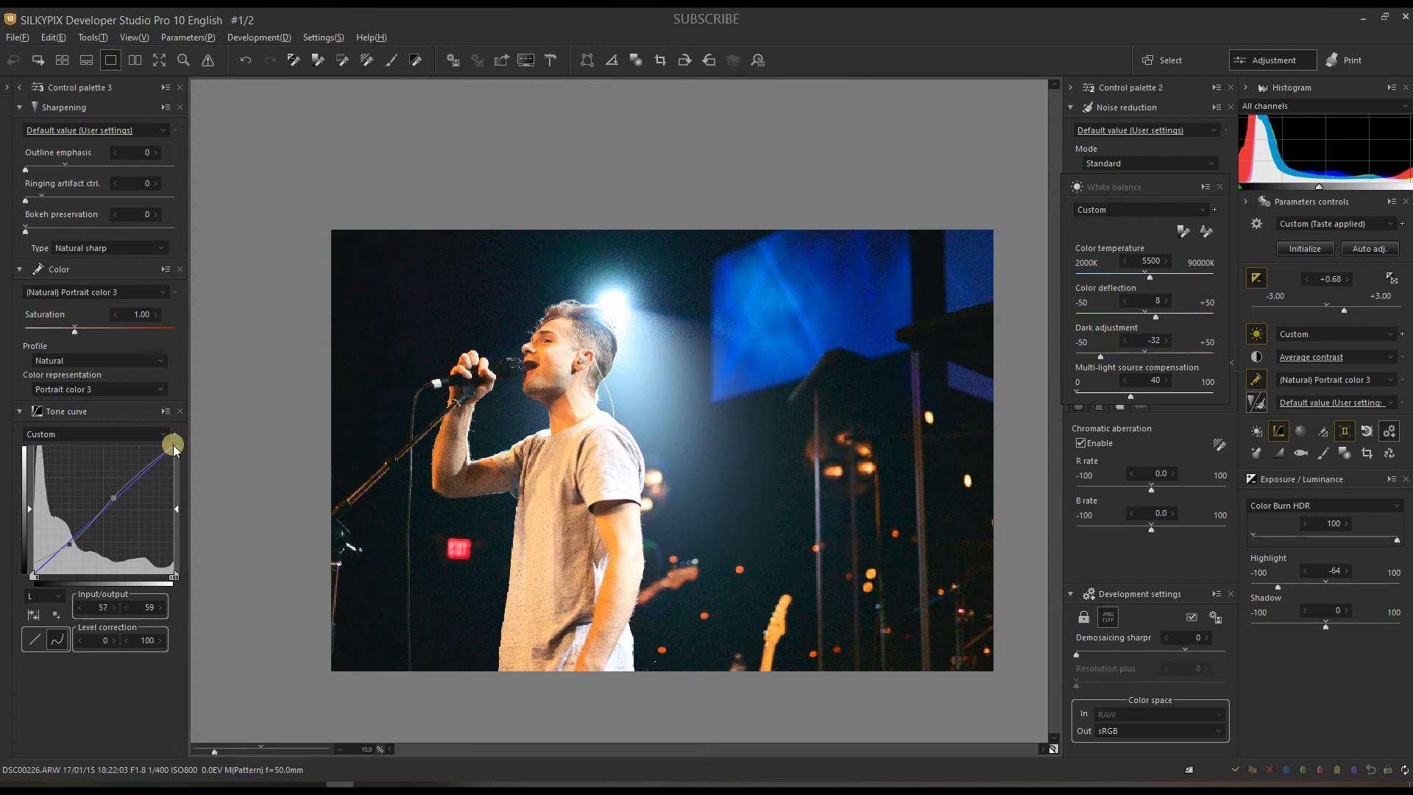
left_click(173, 447)
left_click_drag(173, 448, 177, 465)
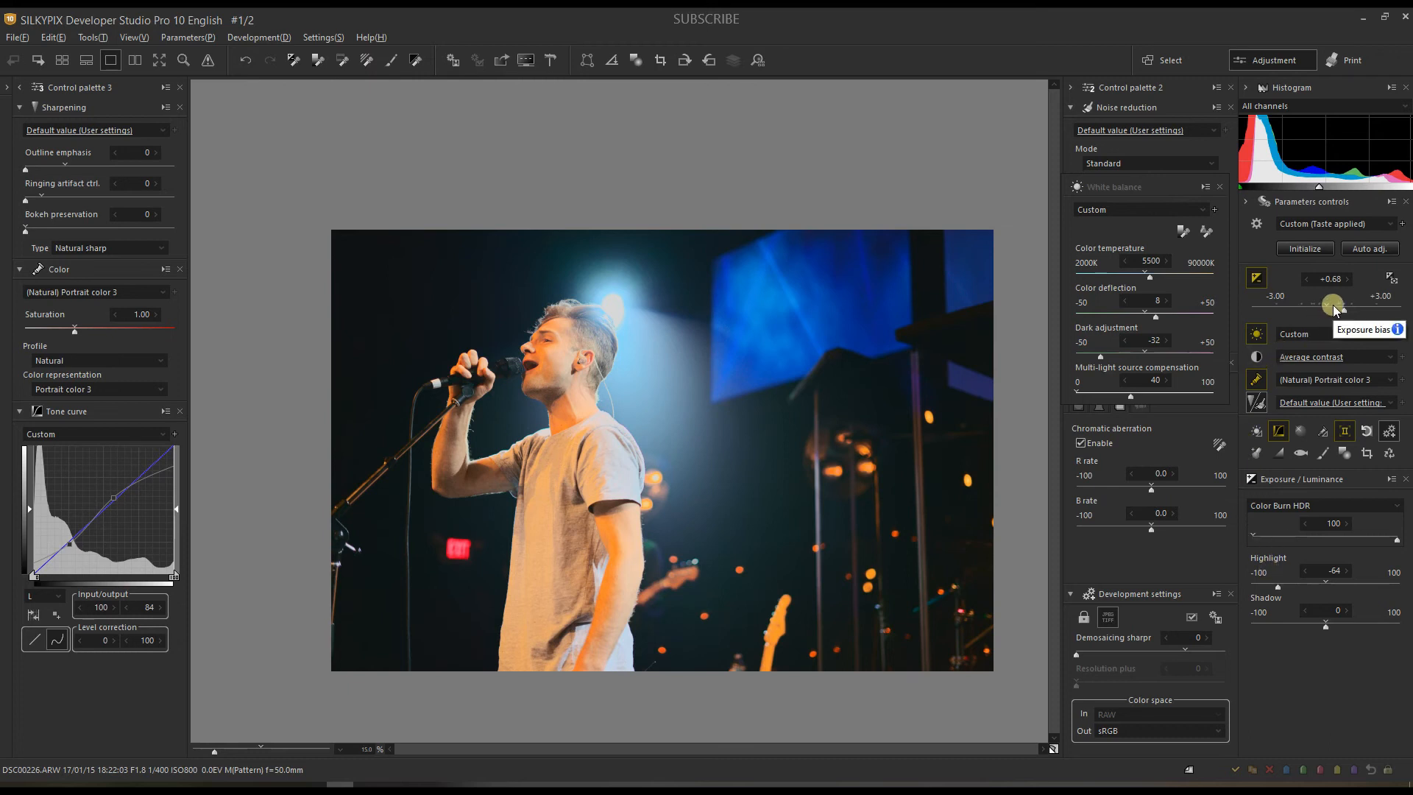
Step: Lower exposure bias to +0.20, and set clarity 6 and contrast center 0.51 in Tone
left_click_drag(1335, 309, 1329, 304)
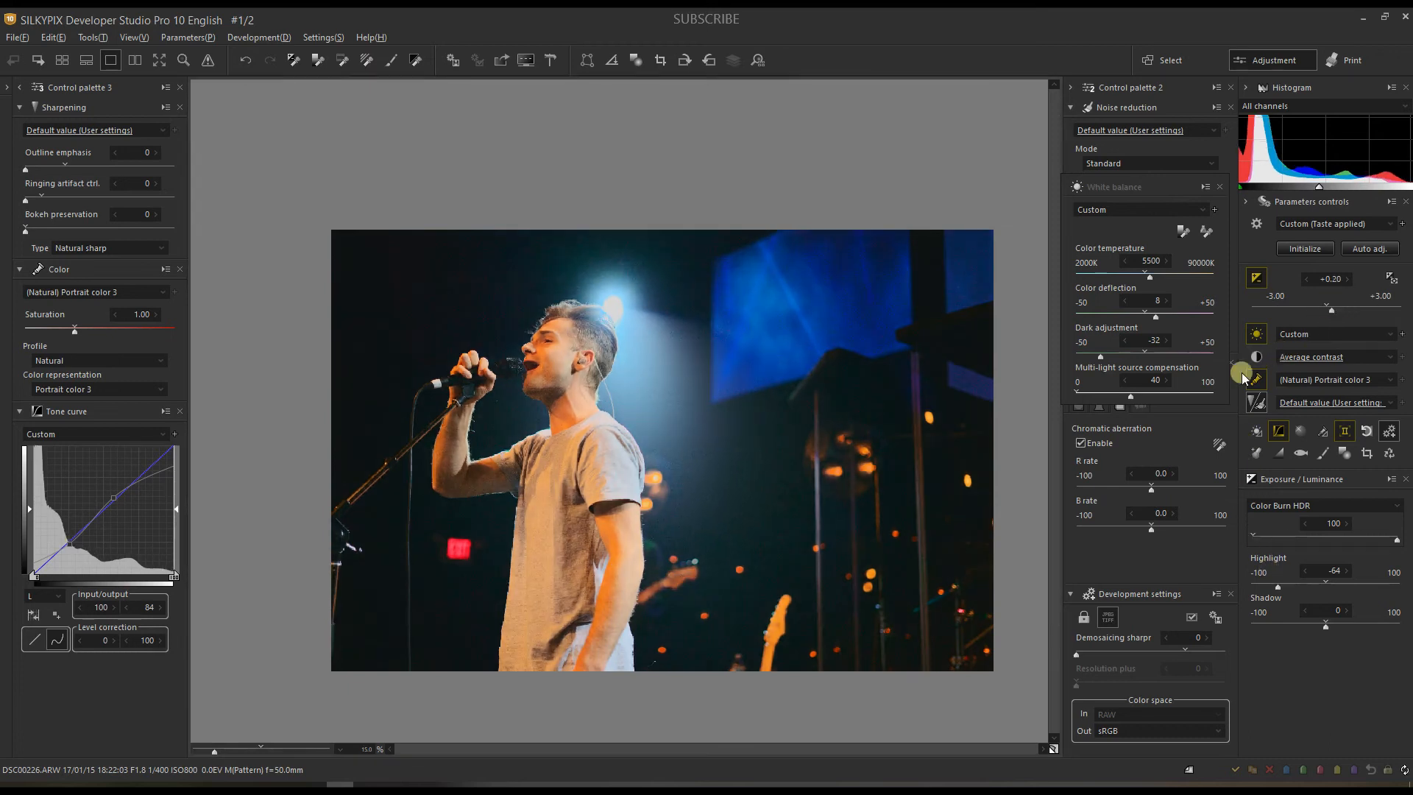
left_click(1257, 356)
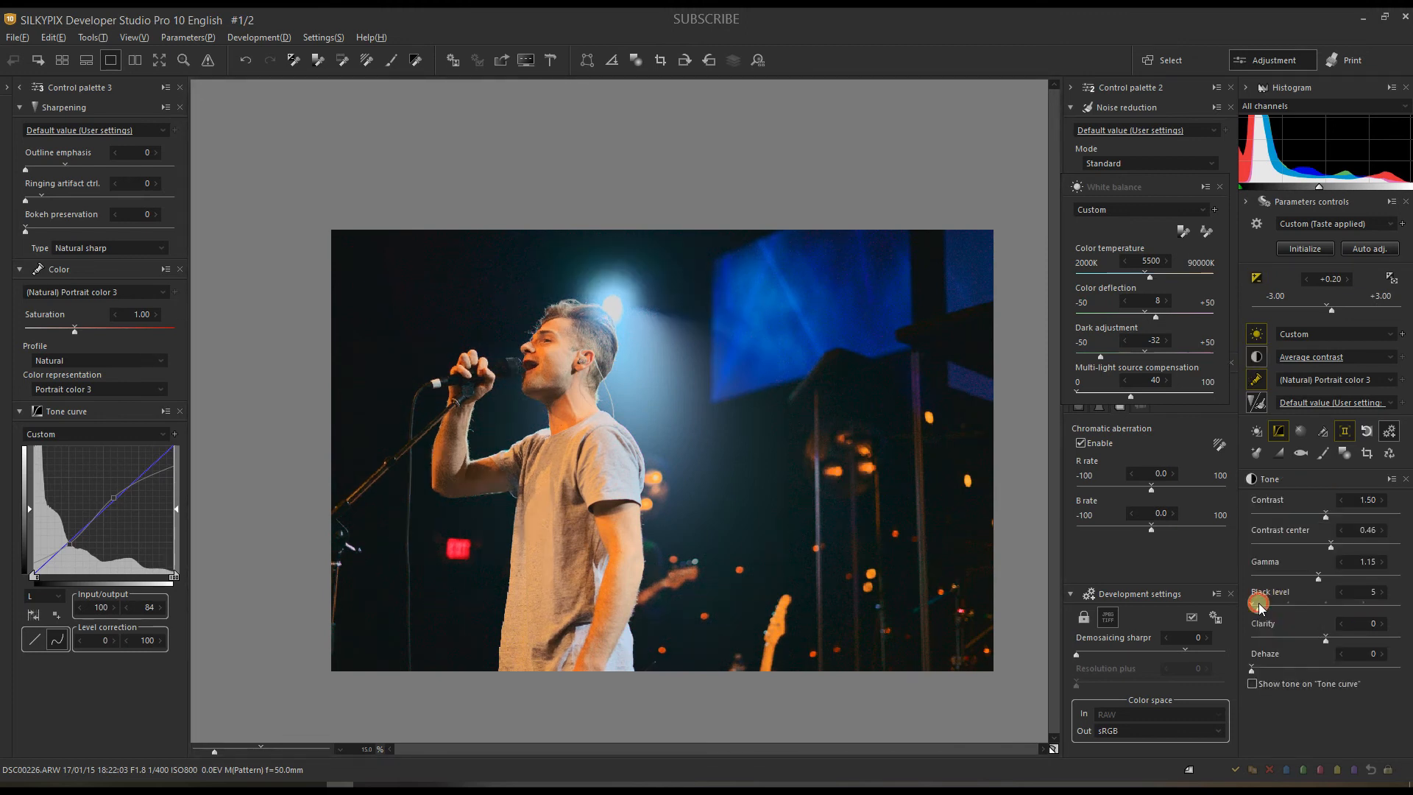
left_click(1329, 637)
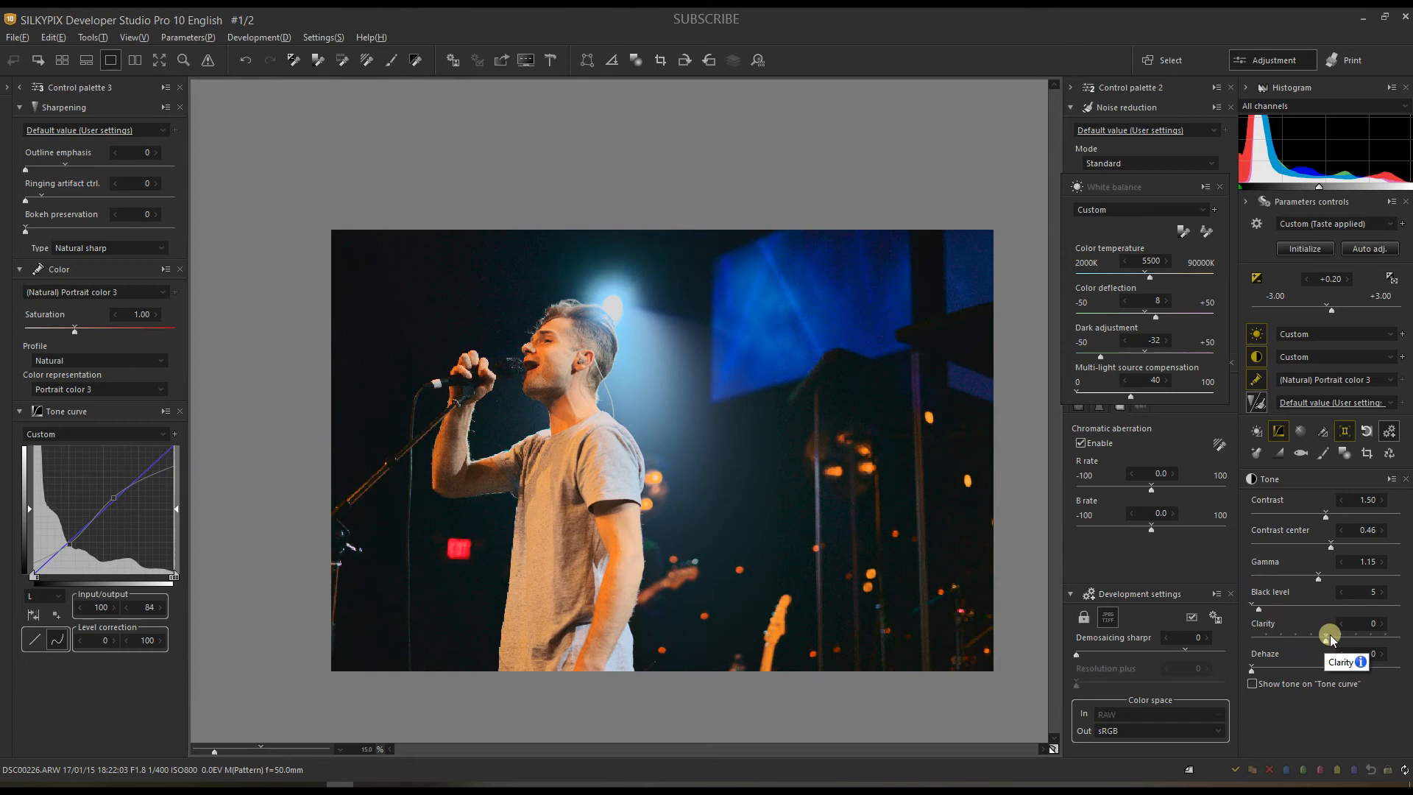
left_click(1343, 544)
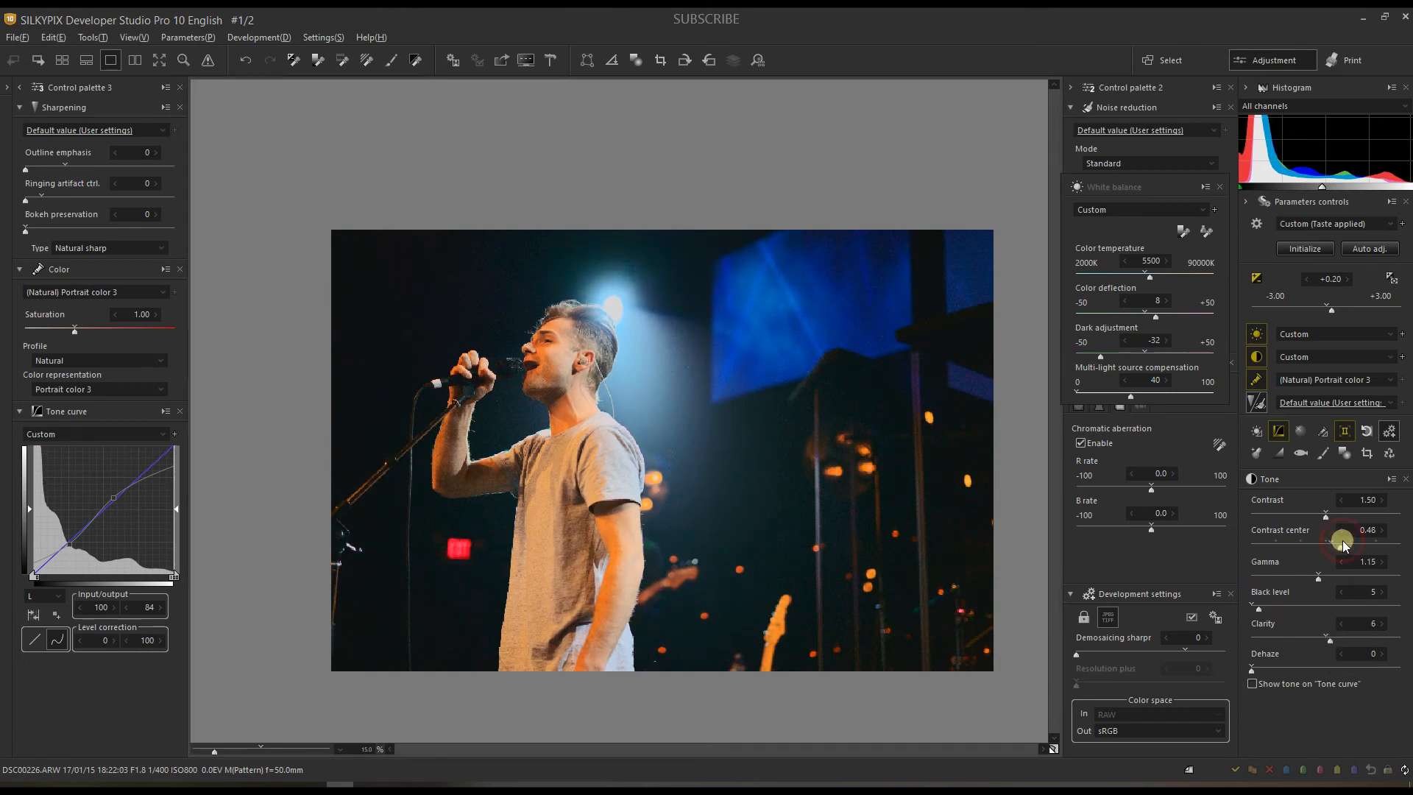
left_click_drag(1343, 544, 1355, 545)
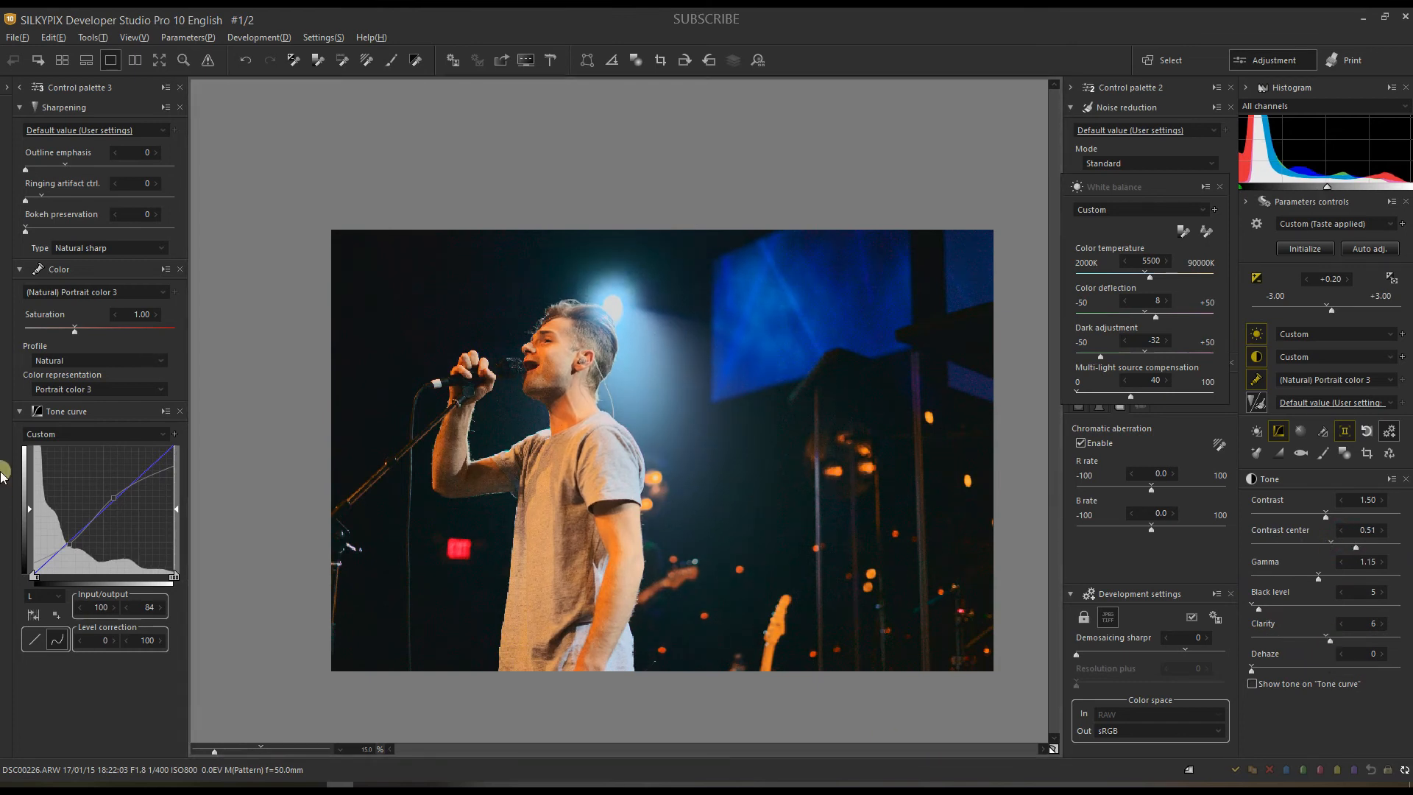
Step: Bend the red channel curve to points 185/198 and 52/32, then compare with the default
left_click(33, 598)
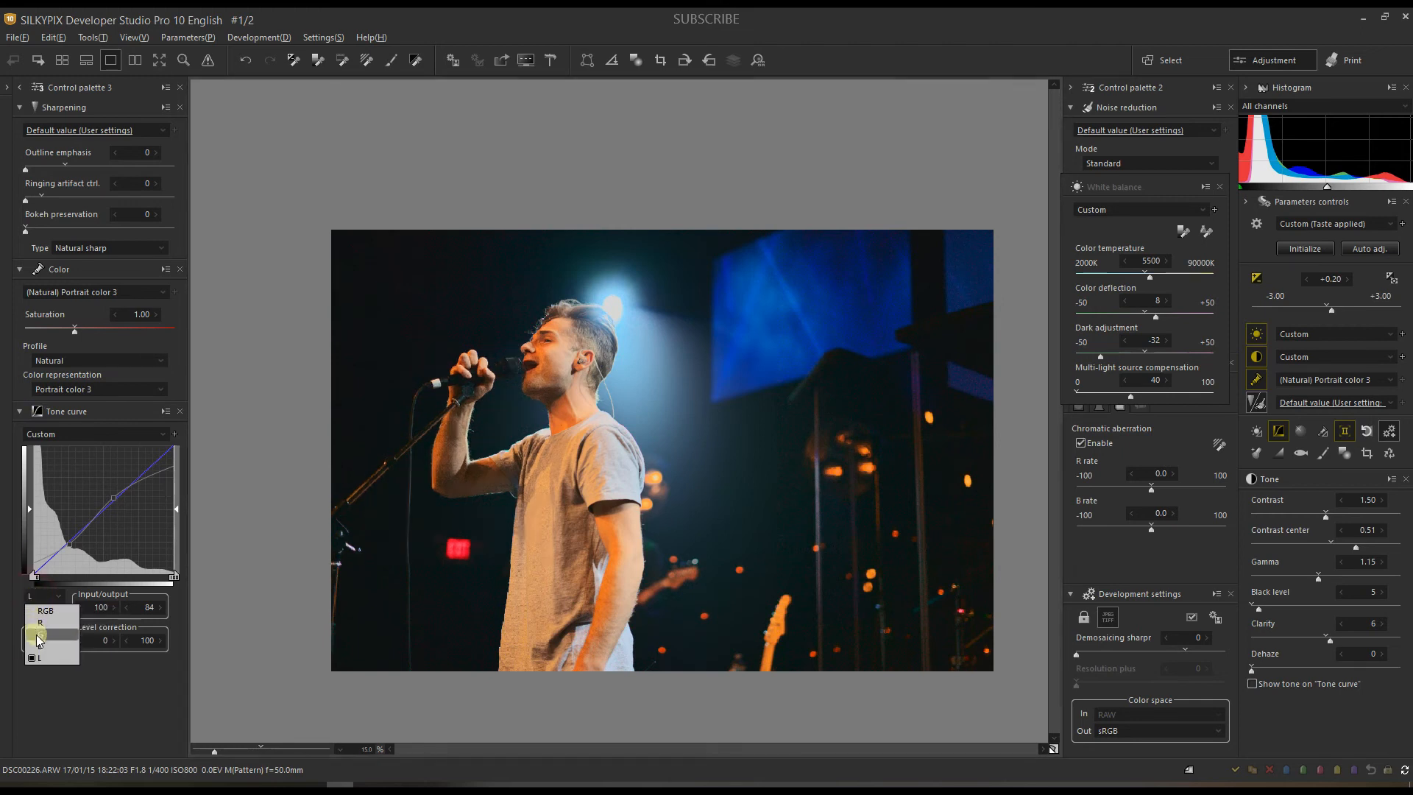
left_click(39, 624)
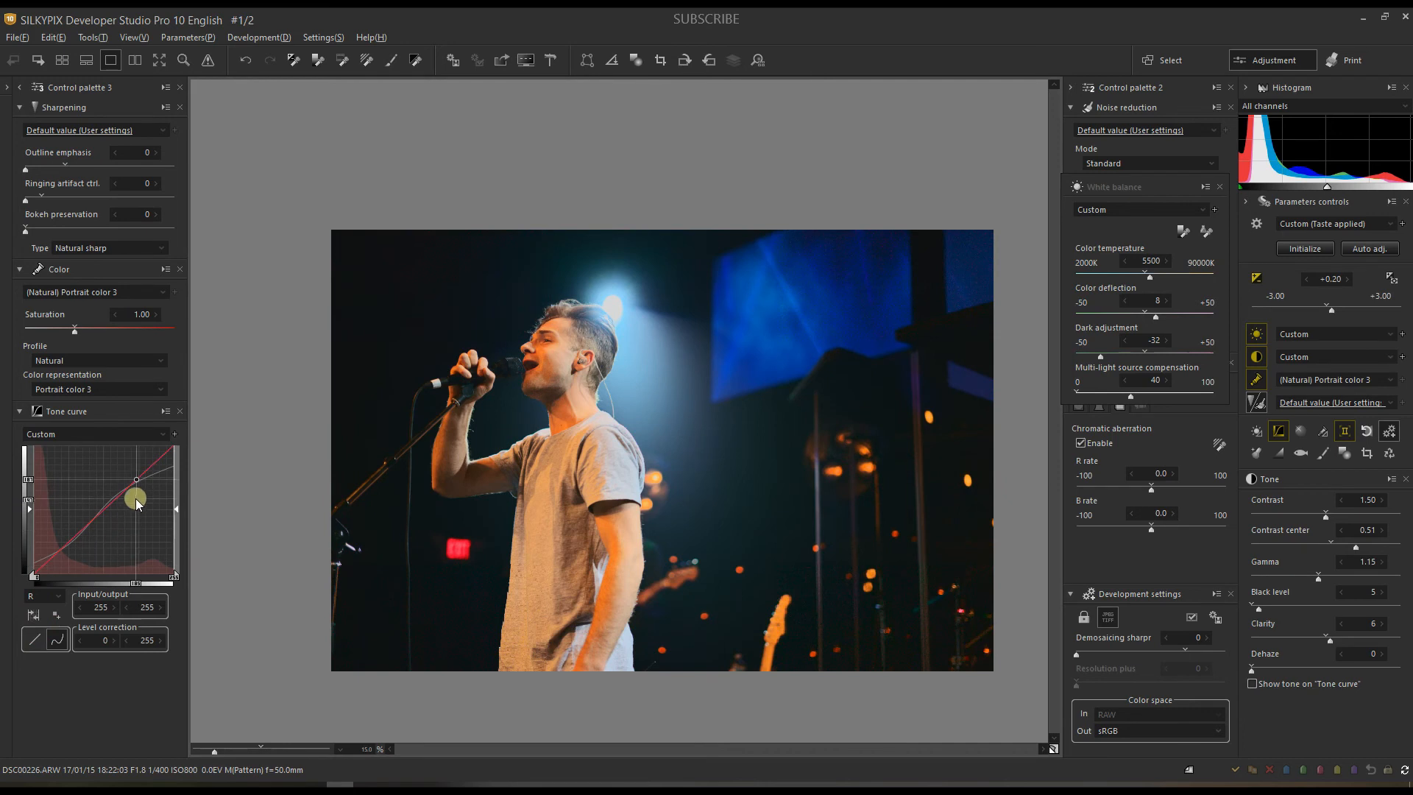
left_click_drag(136, 478, 135, 474)
mouse_move(51, 546)
left_mouse_down()
mouse_move(44, 536)
mouse_move(63, 558)
left_mouse_up()
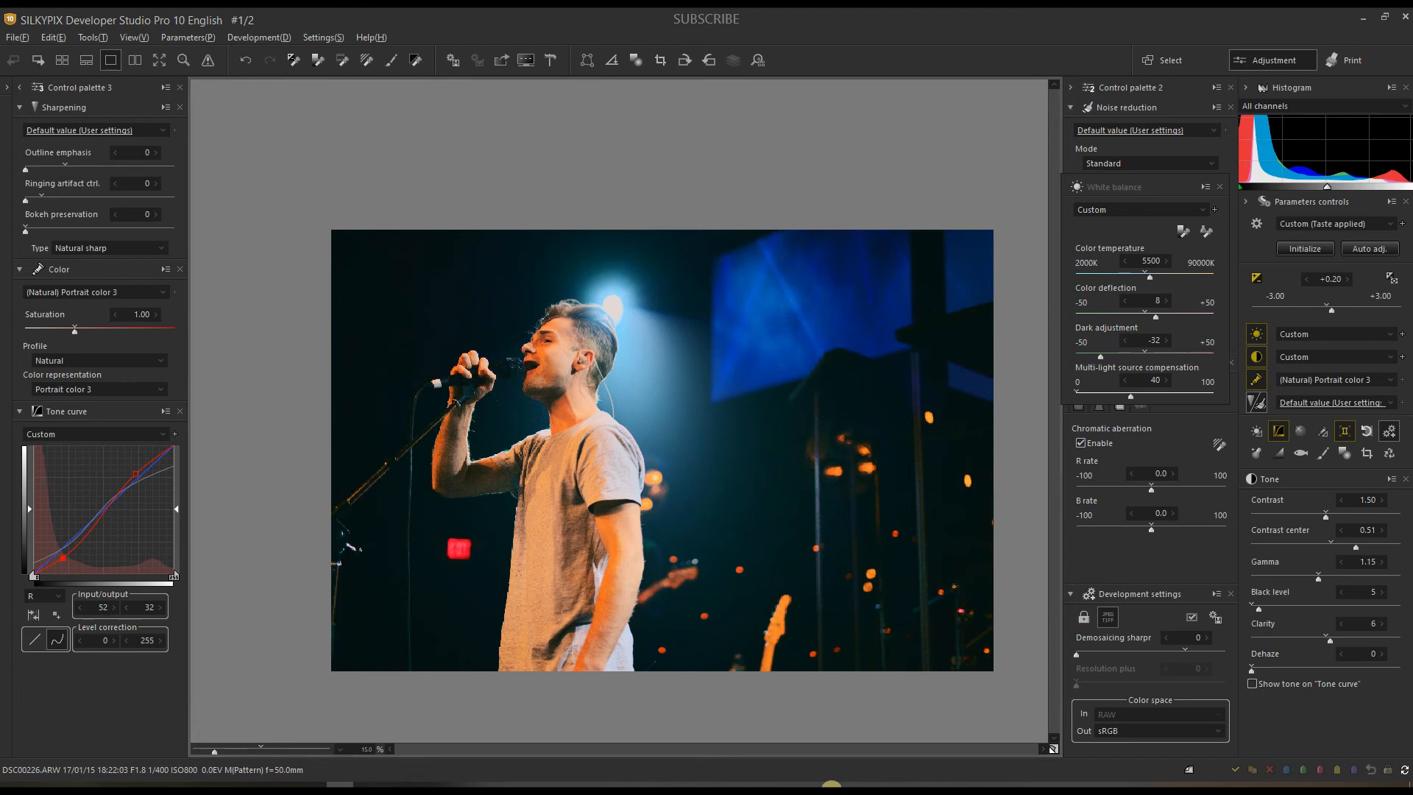
left_click(1054, 747)
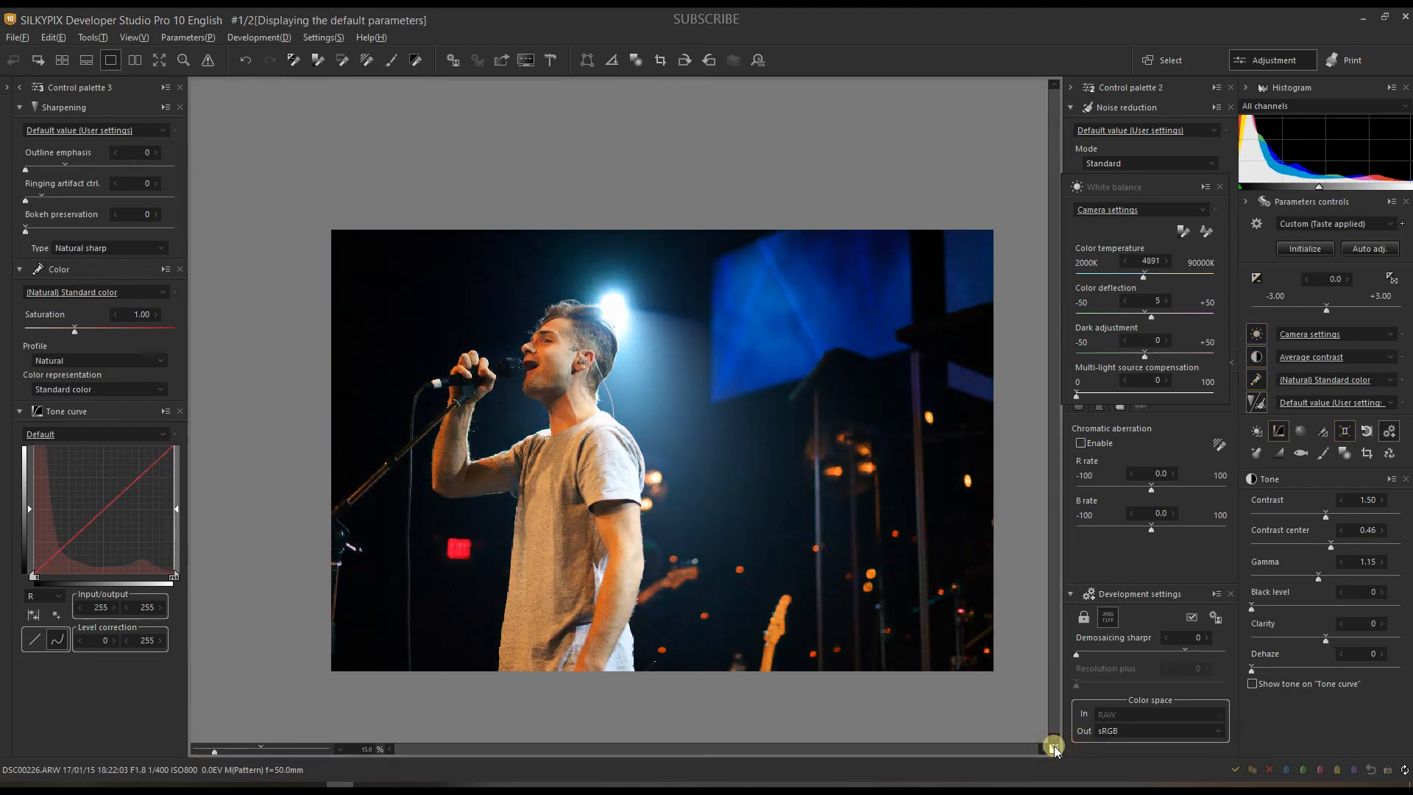
Step: Show clipped-highlight warnings and set the orange skin hue to -2, saturation -14, lightness -7
left_click(207, 60)
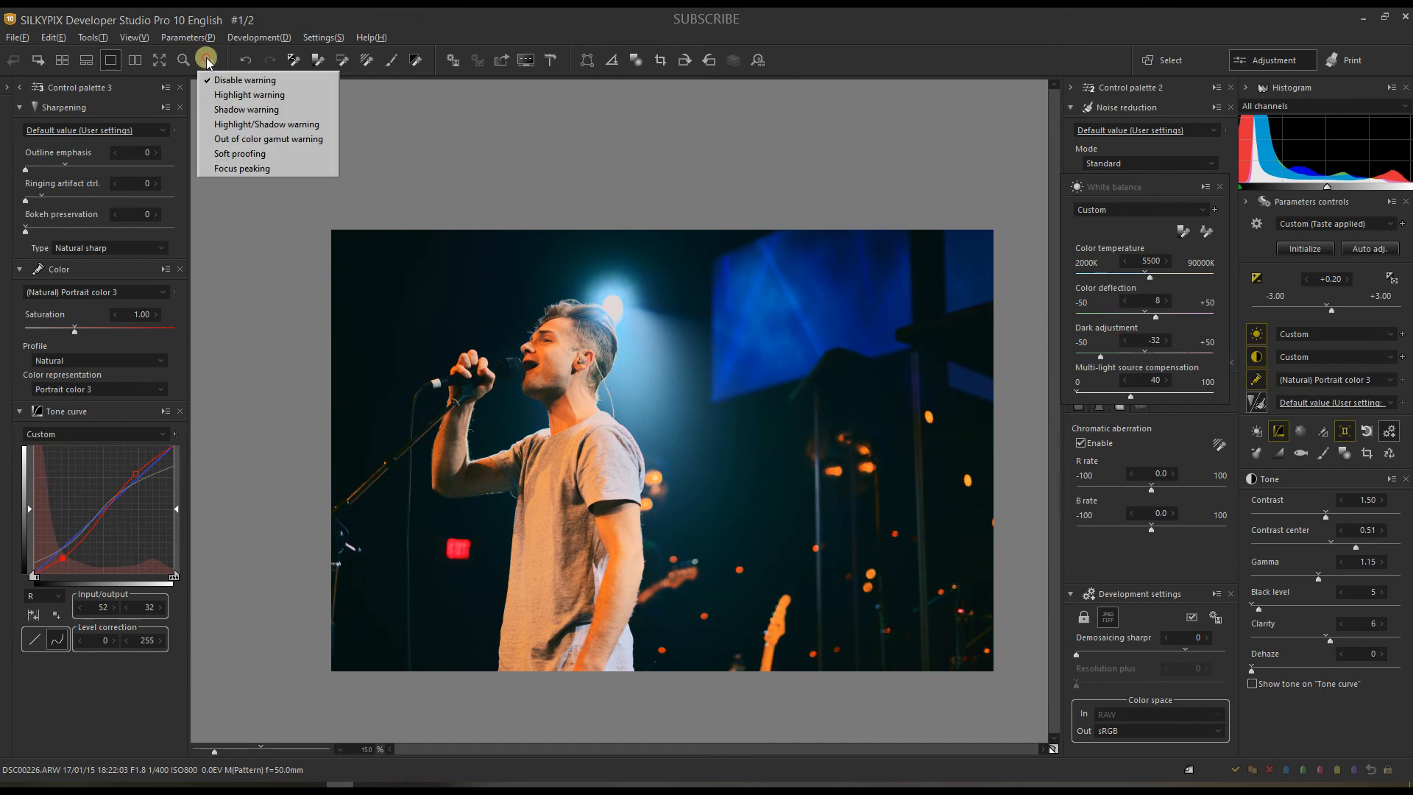
left_click(220, 96)
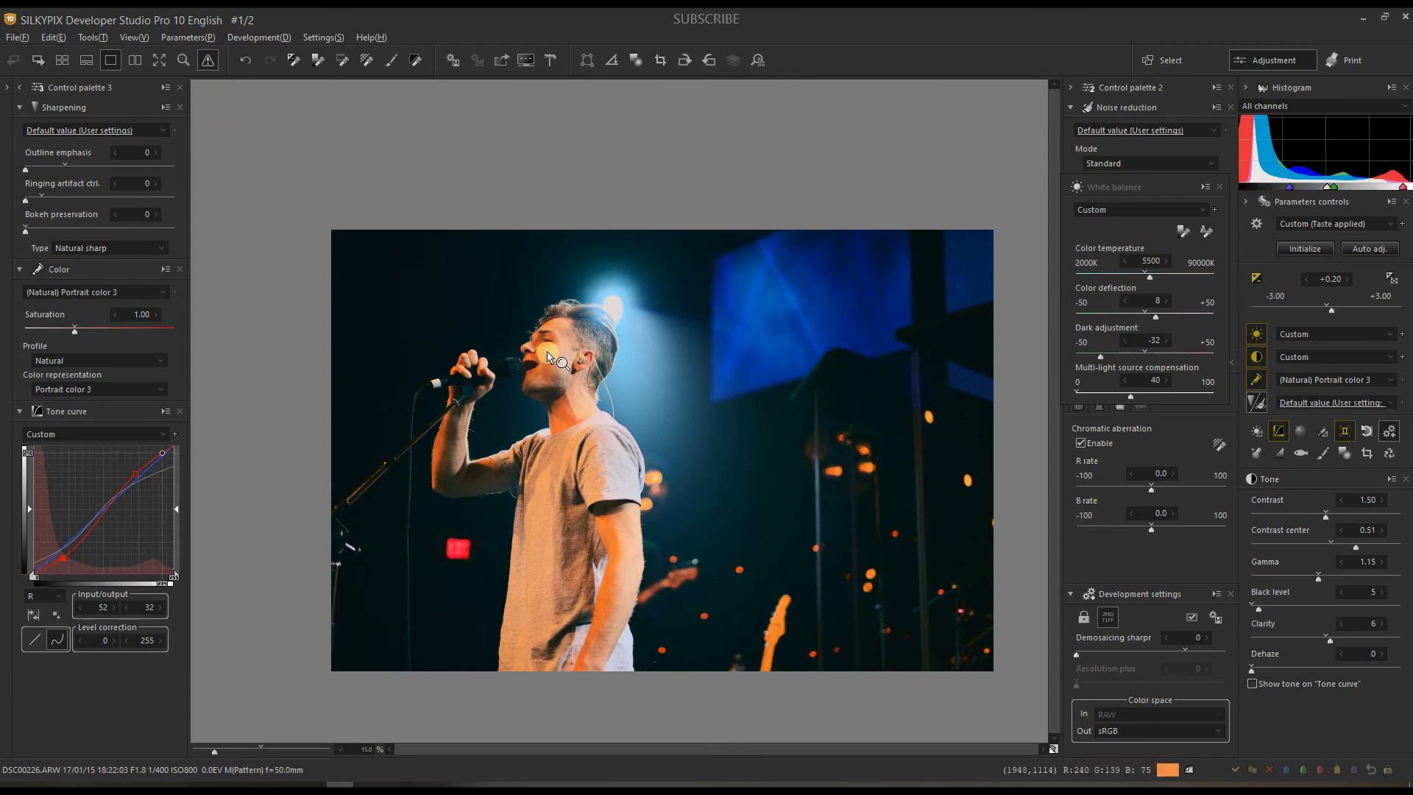
left_click(1322, 433)
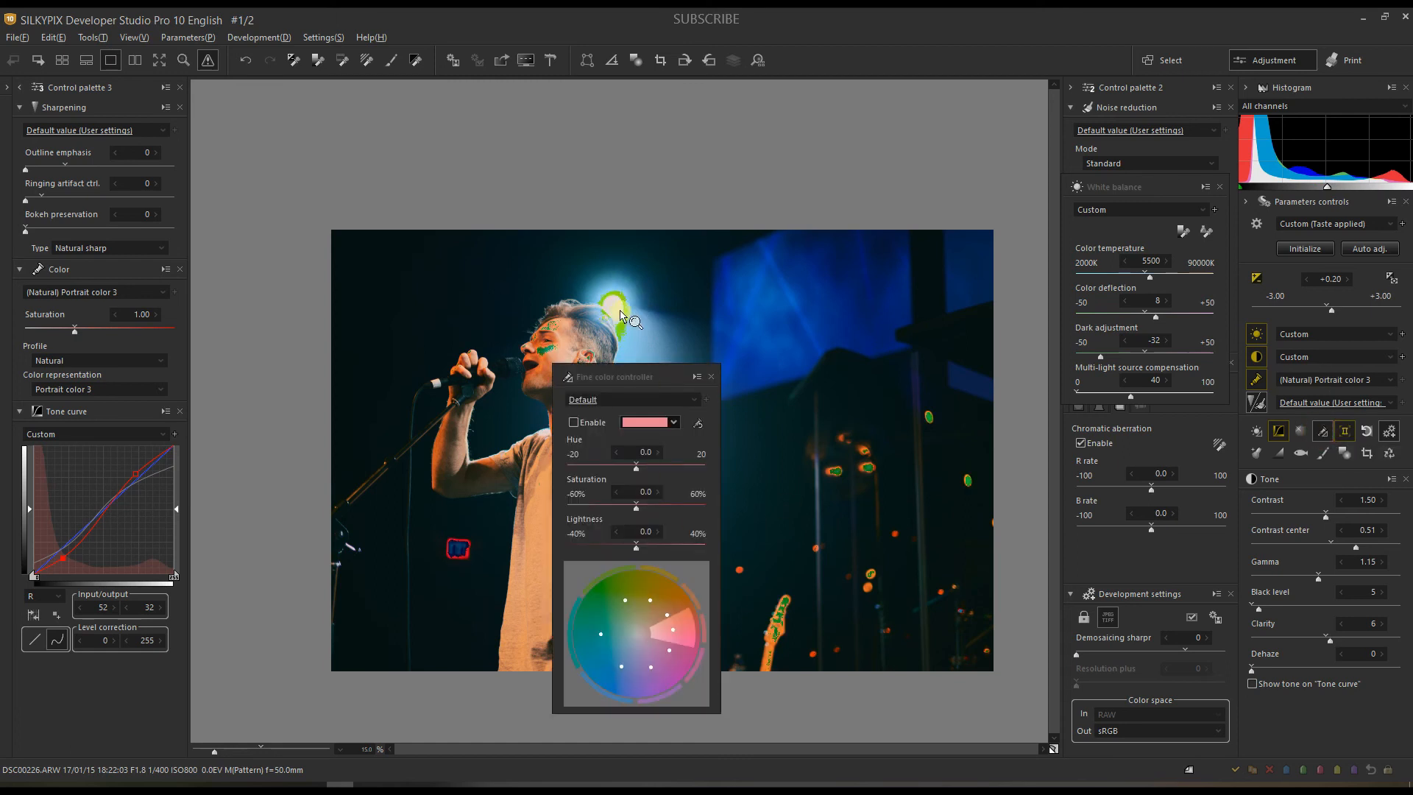
left_click_drag(615, 378, 624, 318)
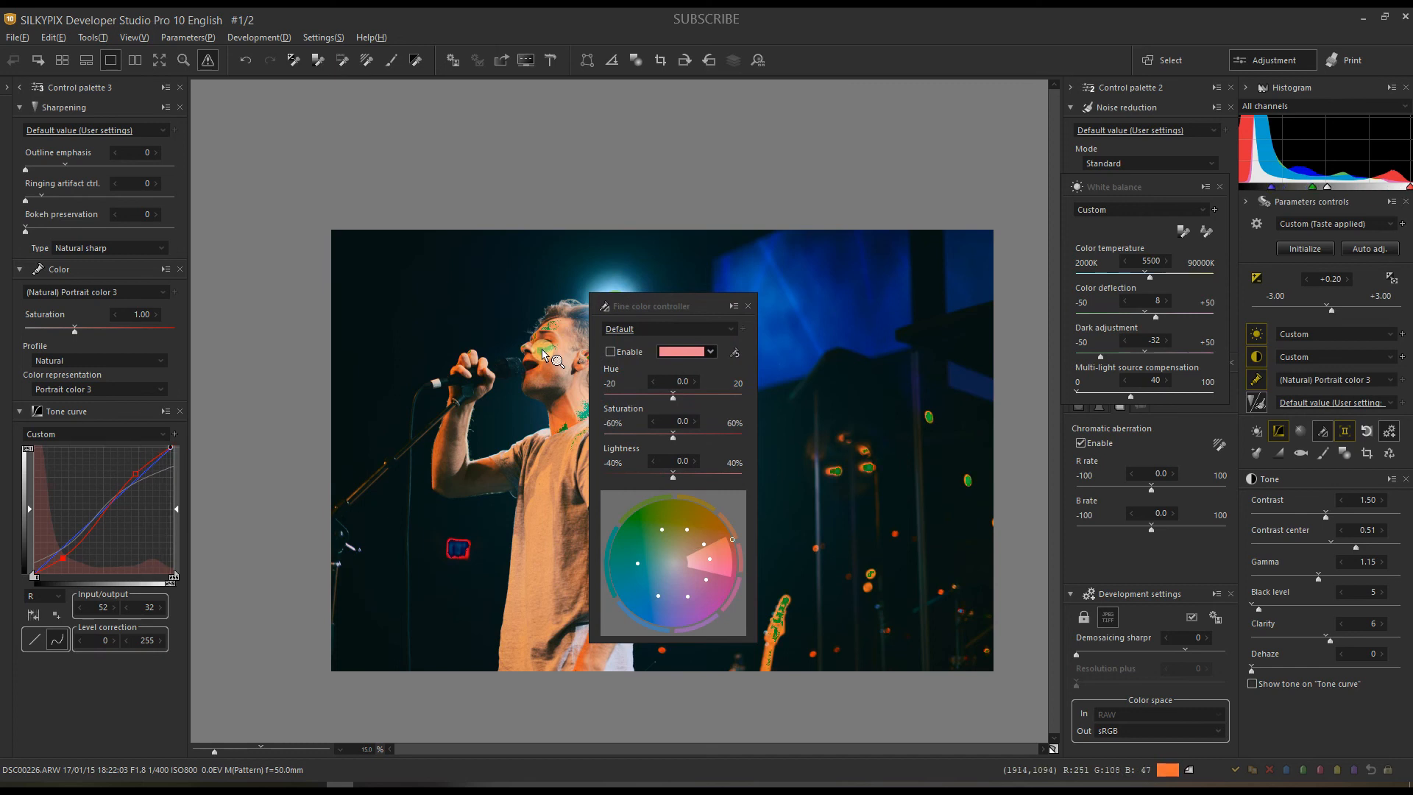
mouse_move(732, 540)
left_mouse_down()
mouse_move(692, 492)
mouse_move(646, 472)
left_mouse_up()
left_click(639, 475)
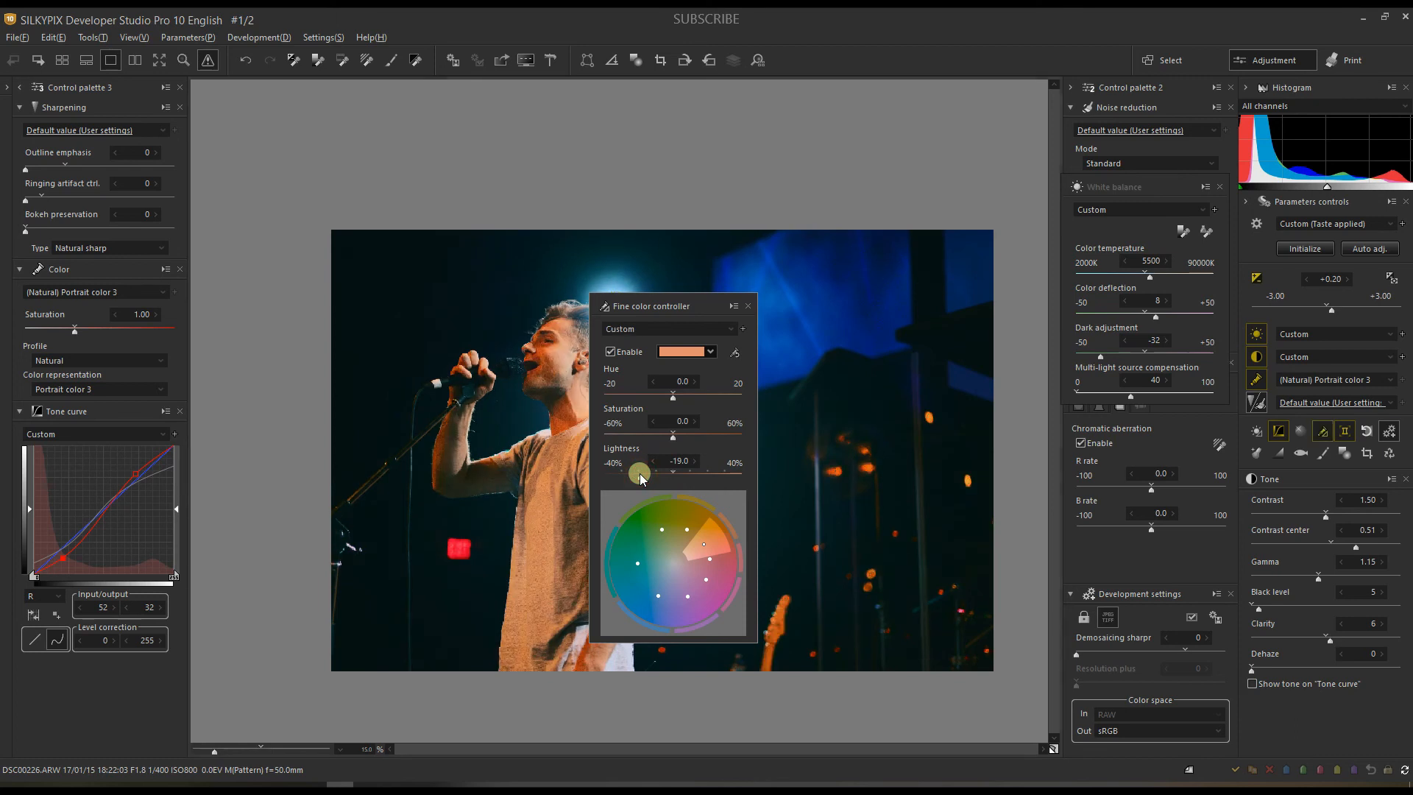
left_click_drag(640, 477, 665, 398)
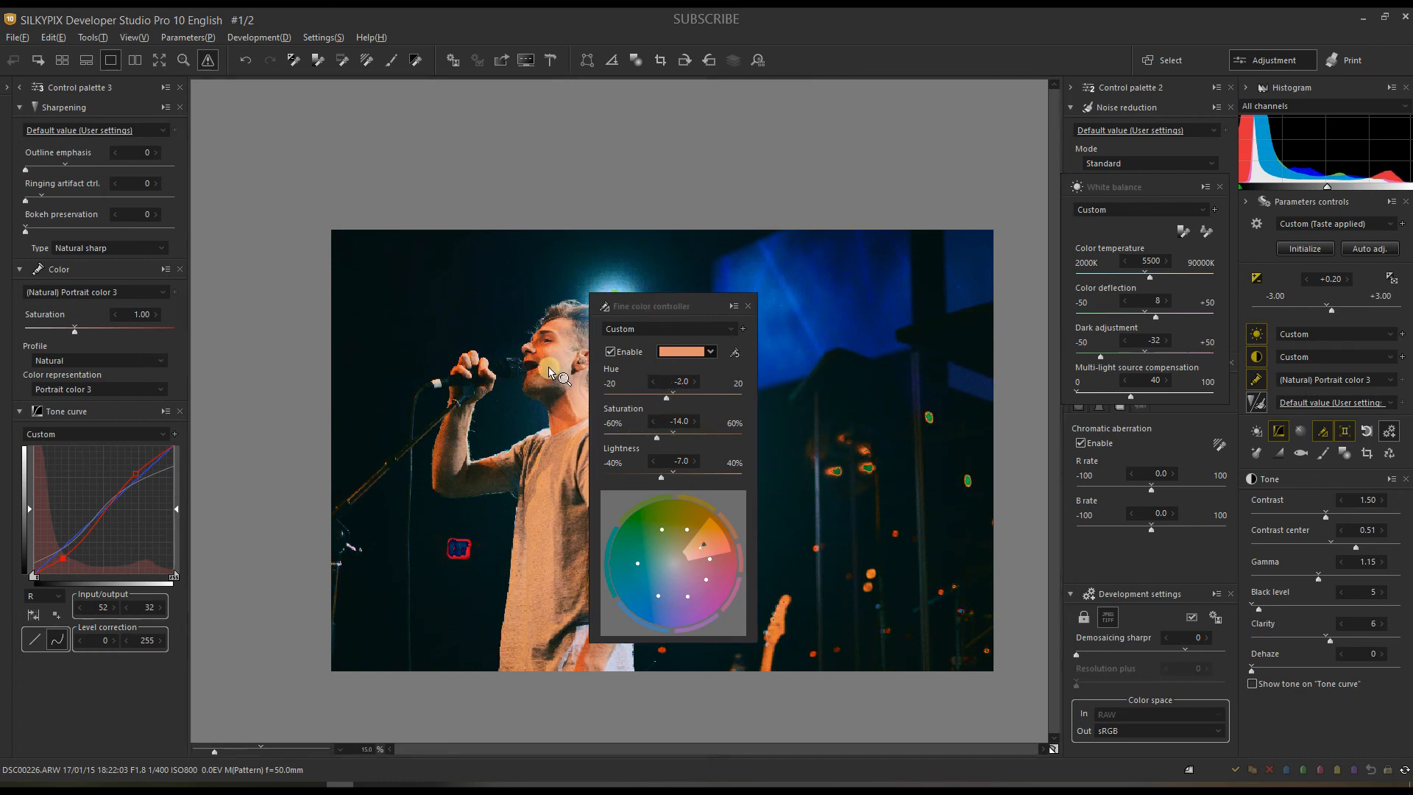
left_click(745, 306)
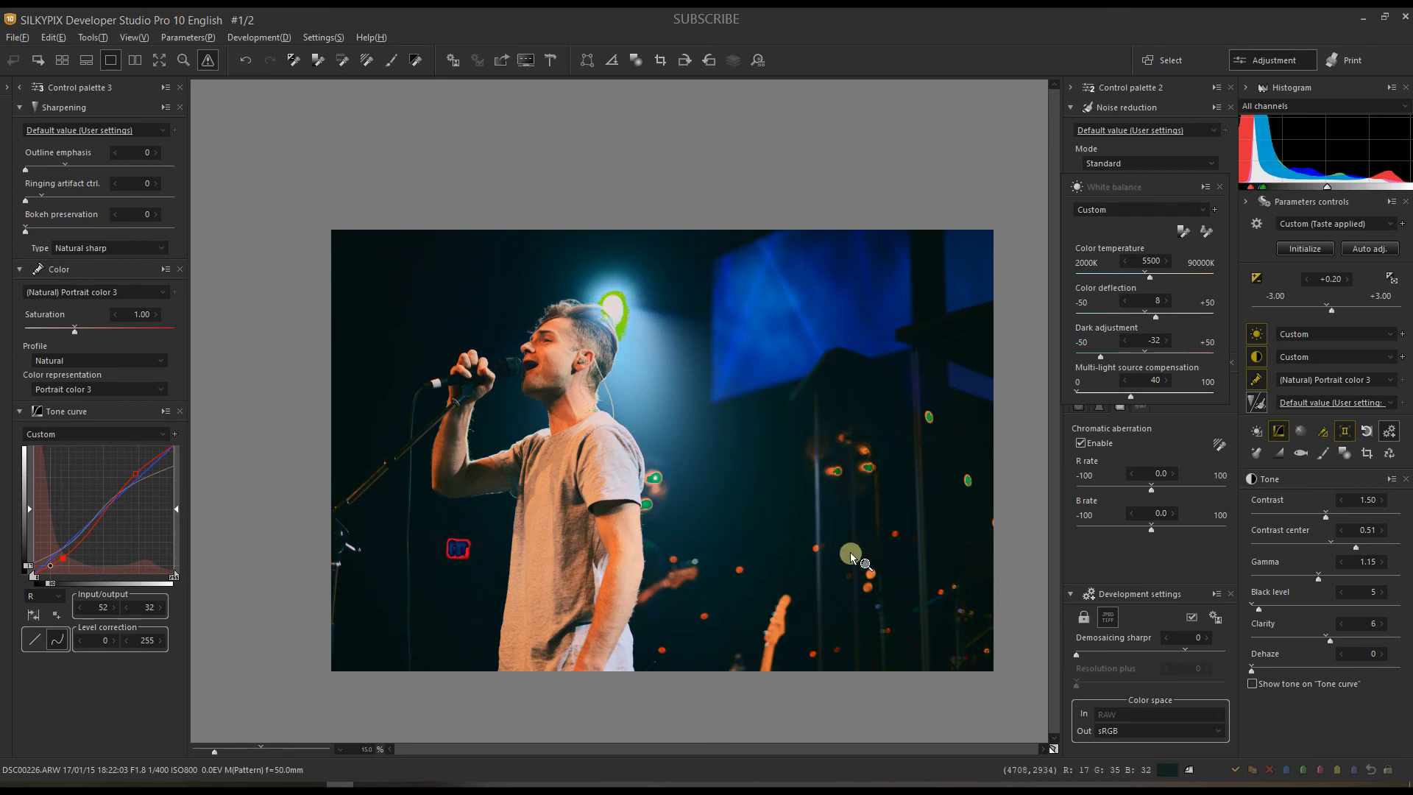
Step: Apply Default noise reduction in Fine detail mode with demosaicing sharpness 73, then go to PANA3153.RW2
left_click(1111, 131)
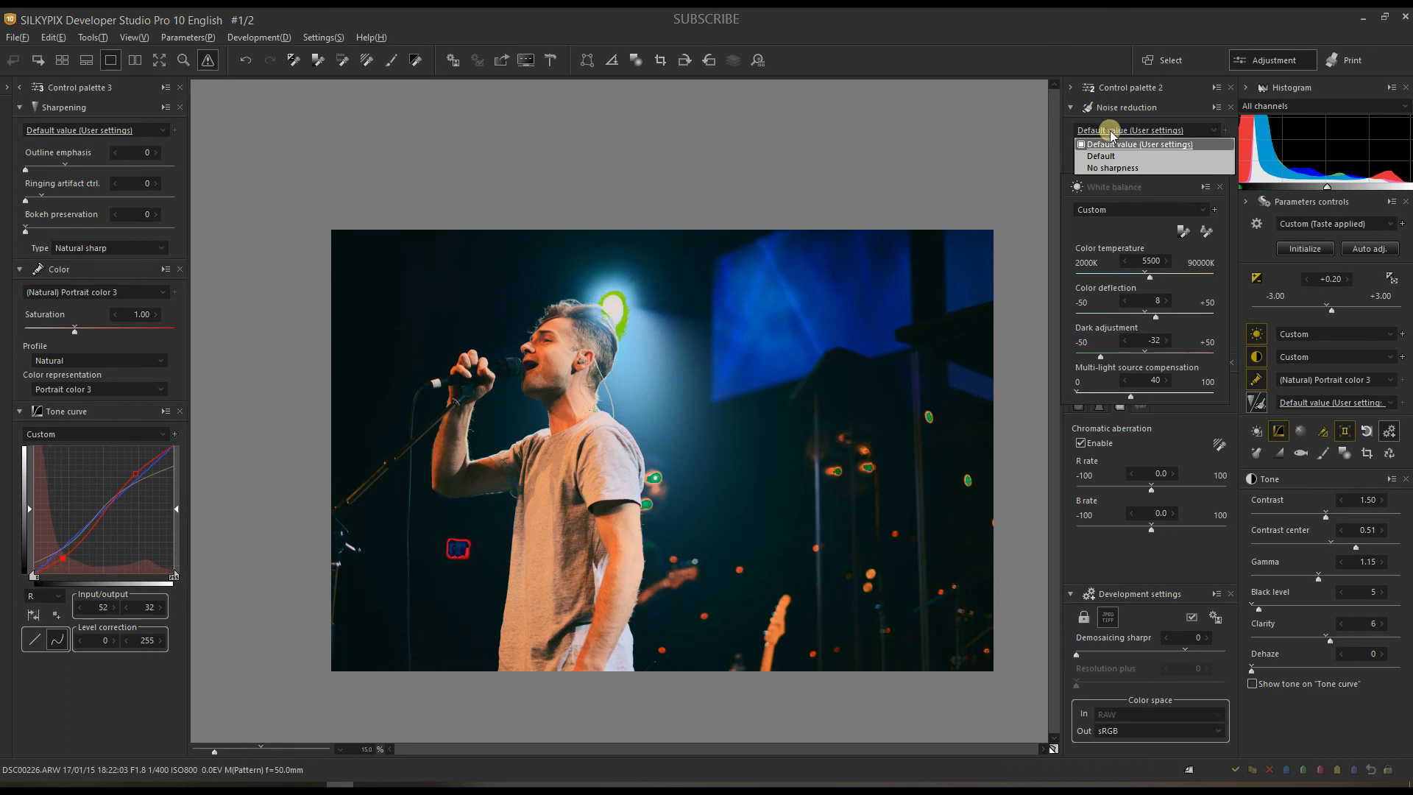
left_click(1094, 157)
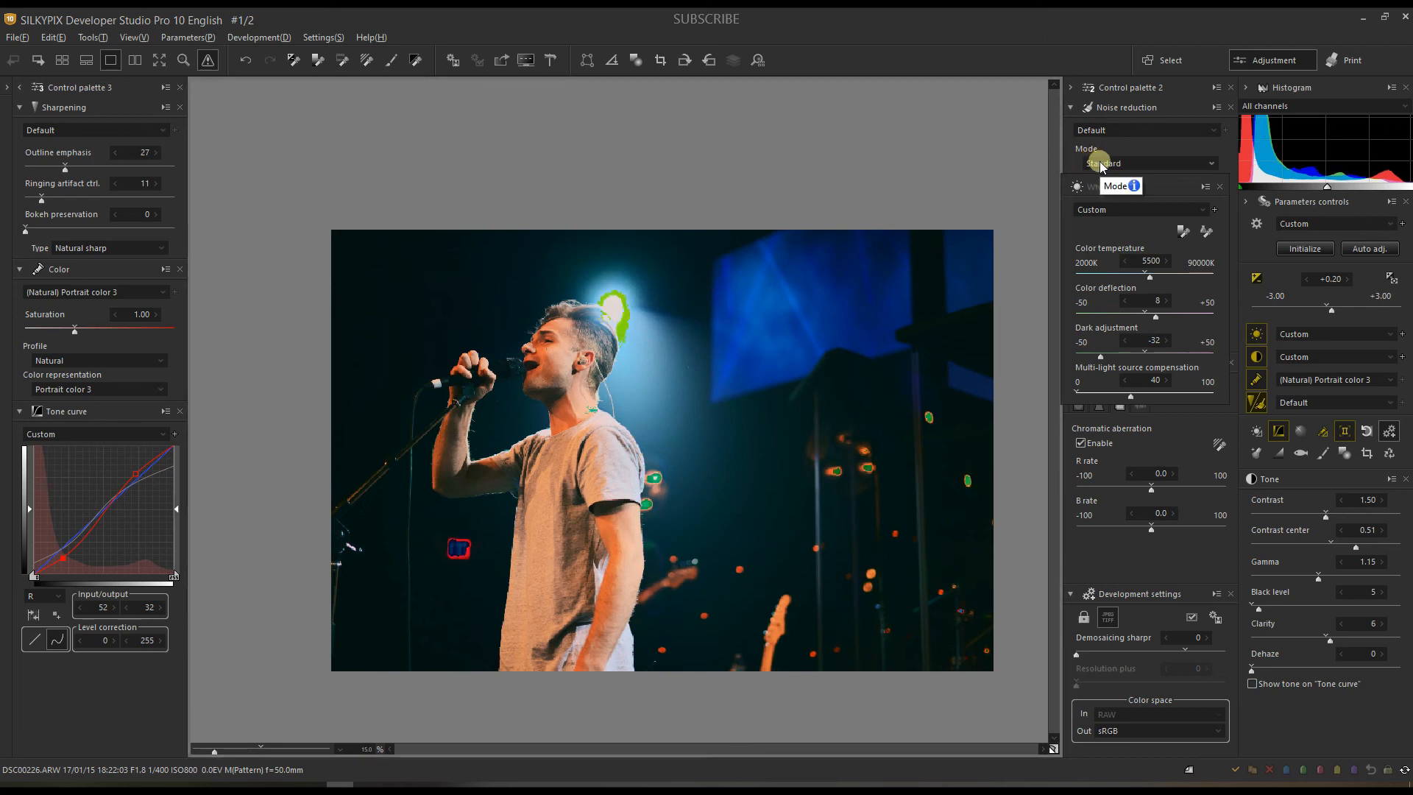
left_click(1101, 164)
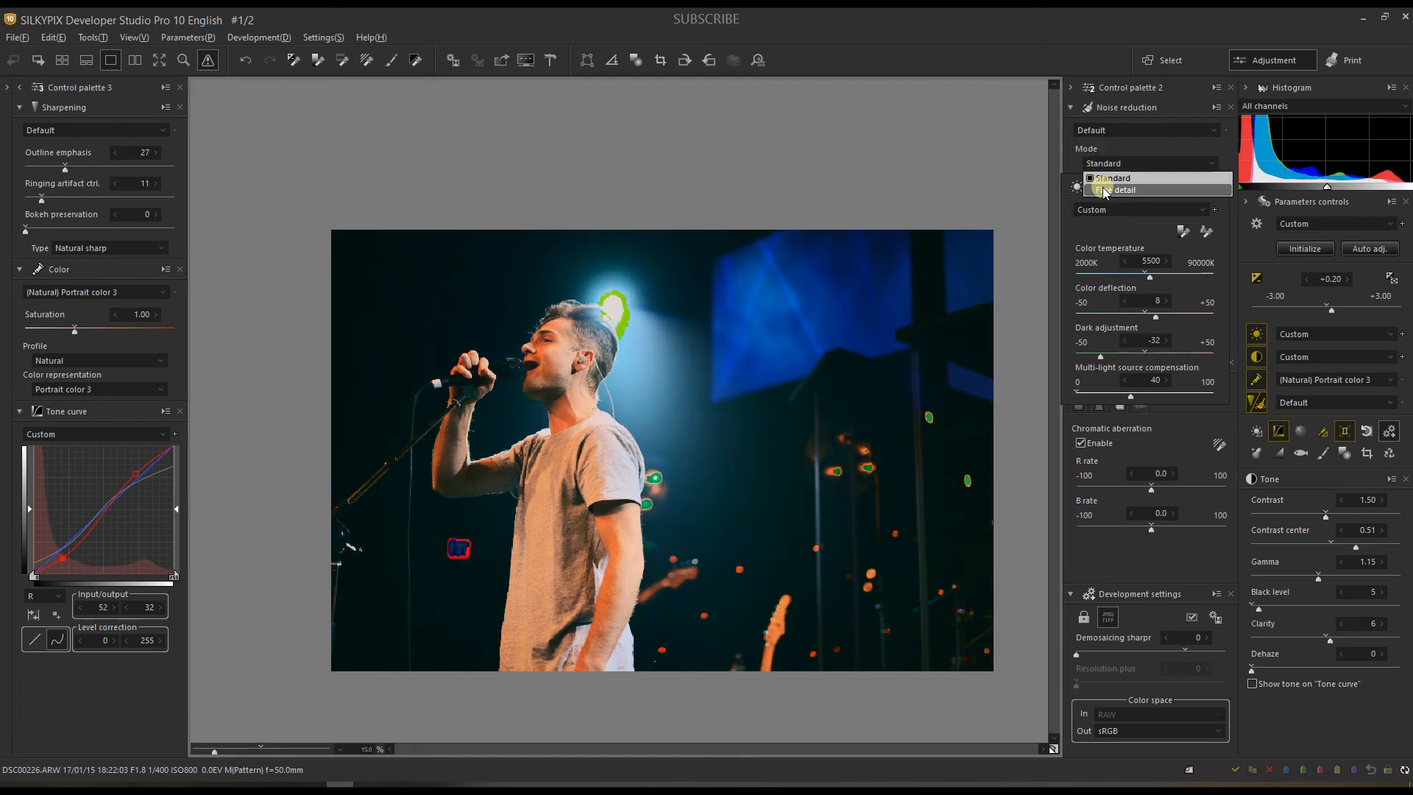
left_click(1103, 190)
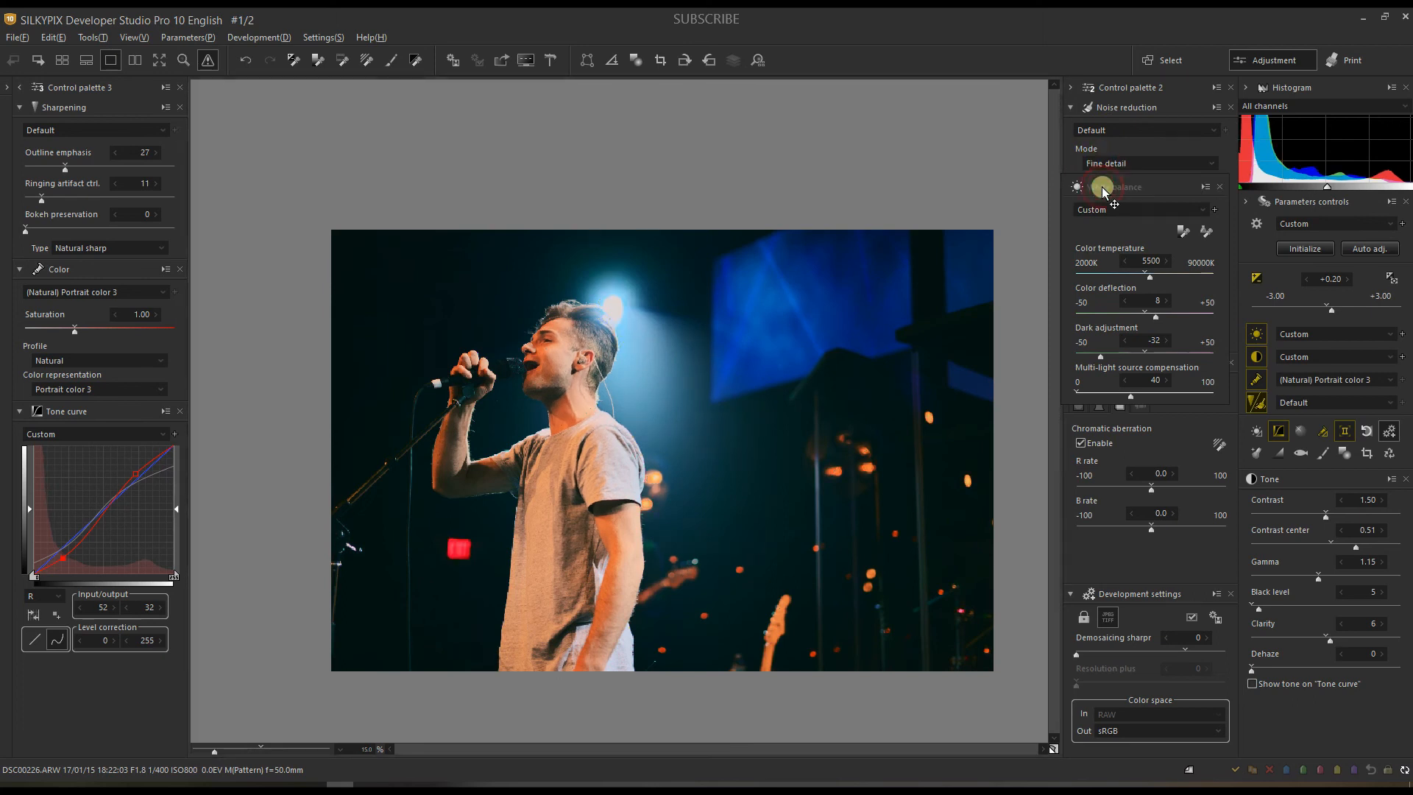
left_click(1186, 652)
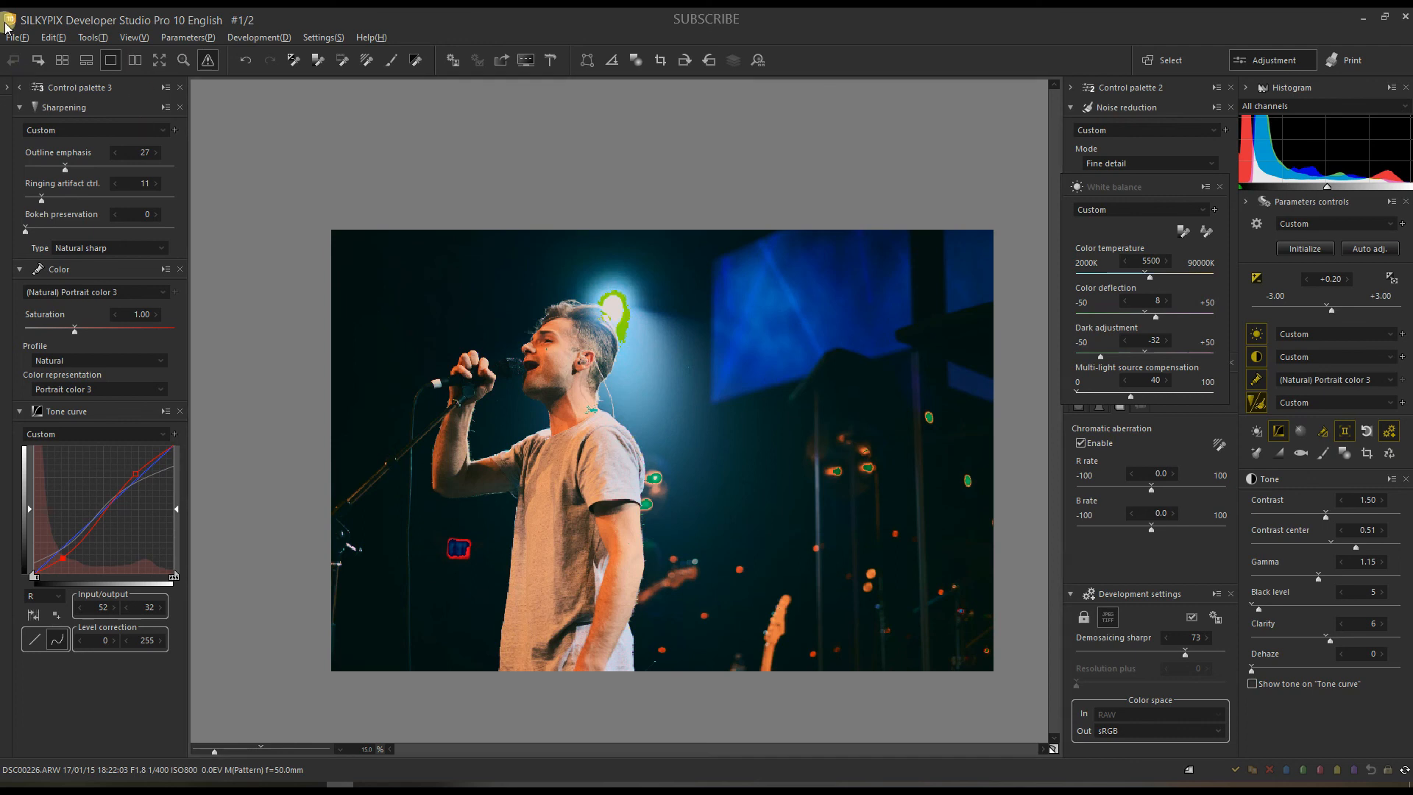
left_click(39, 61)
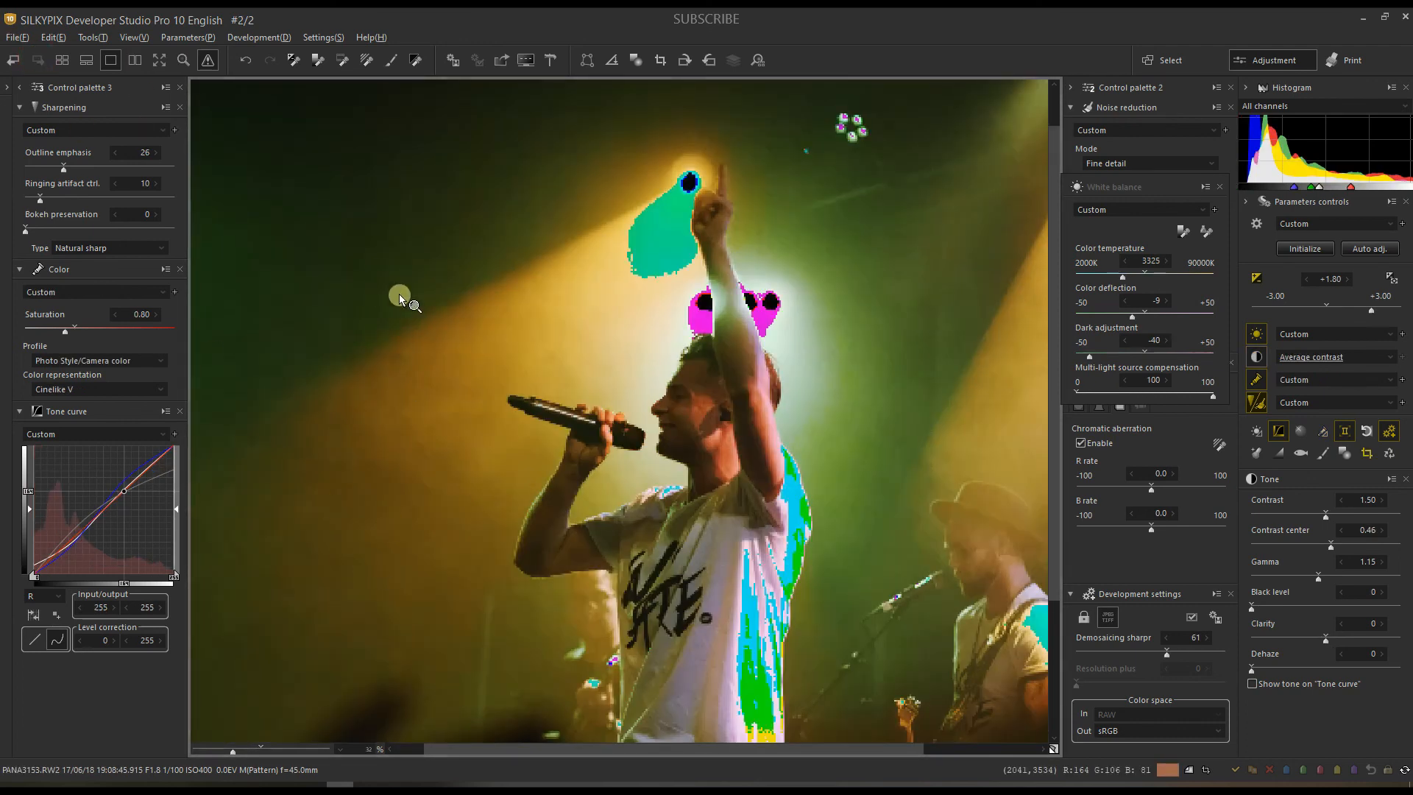
Step: Show PANA3153.RW2 in split before/after view, raise outline emphasis from 26 to 34, and zoom to fit
left_click(281, 299)
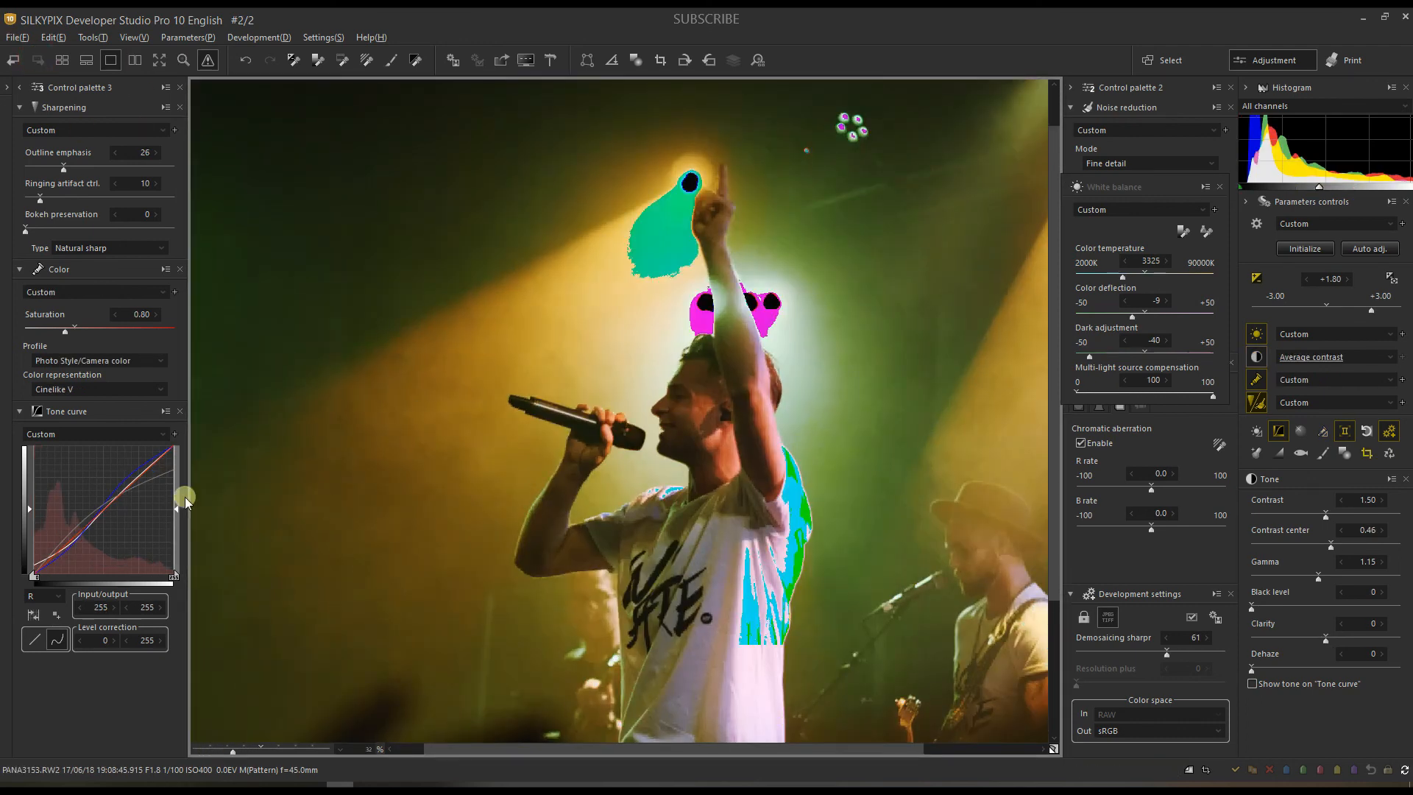
left_click(134, 59)
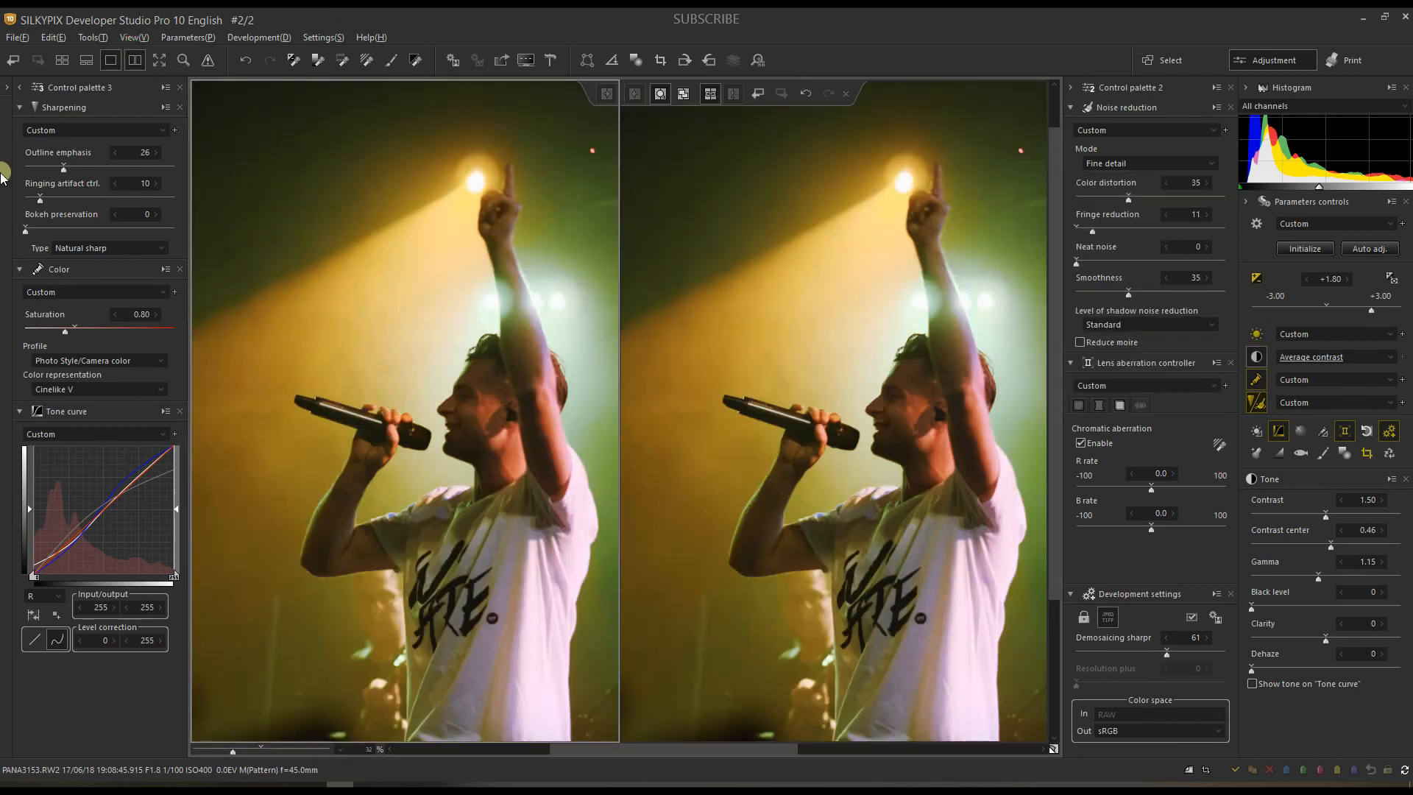
left_click(76, 170)
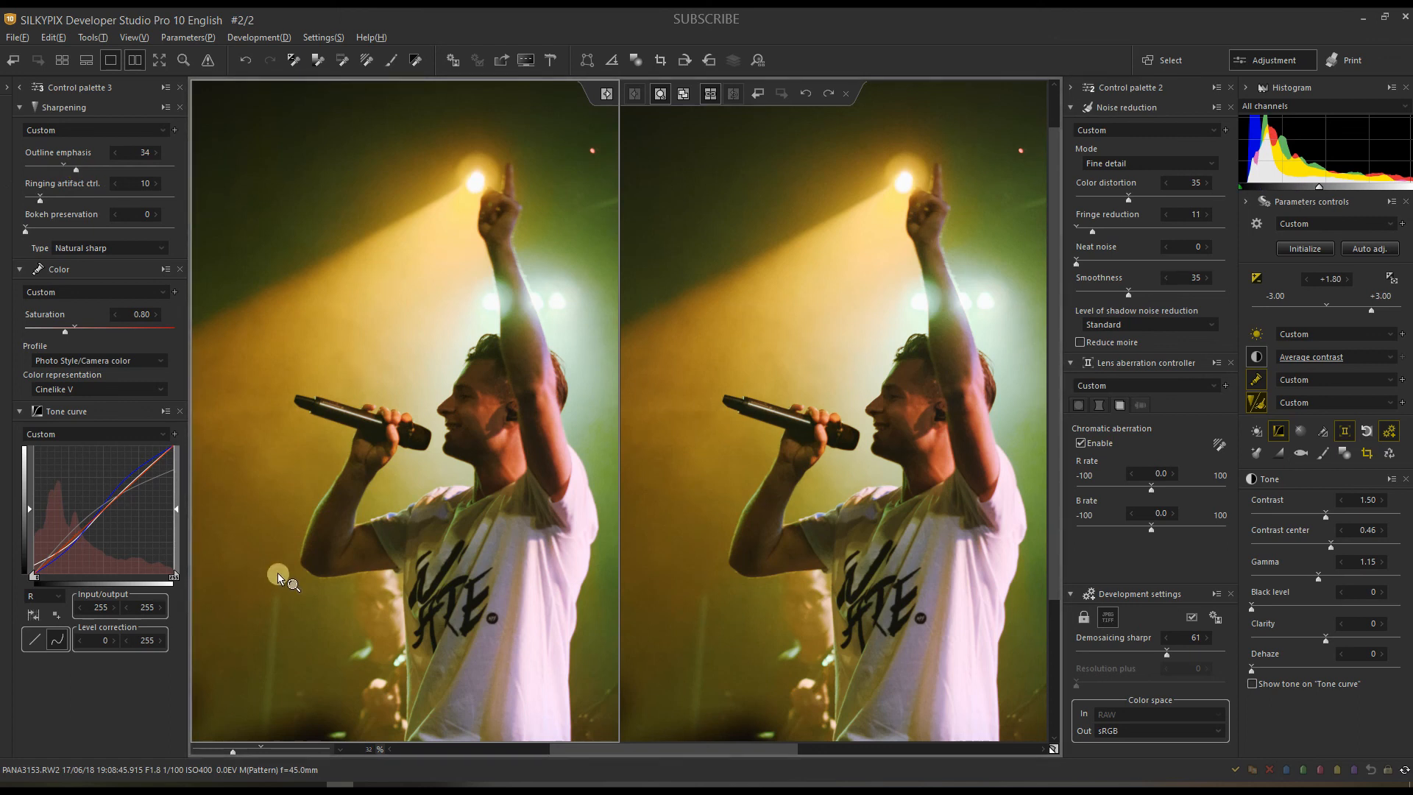
left_click_drag(218, 753, 209, 751)
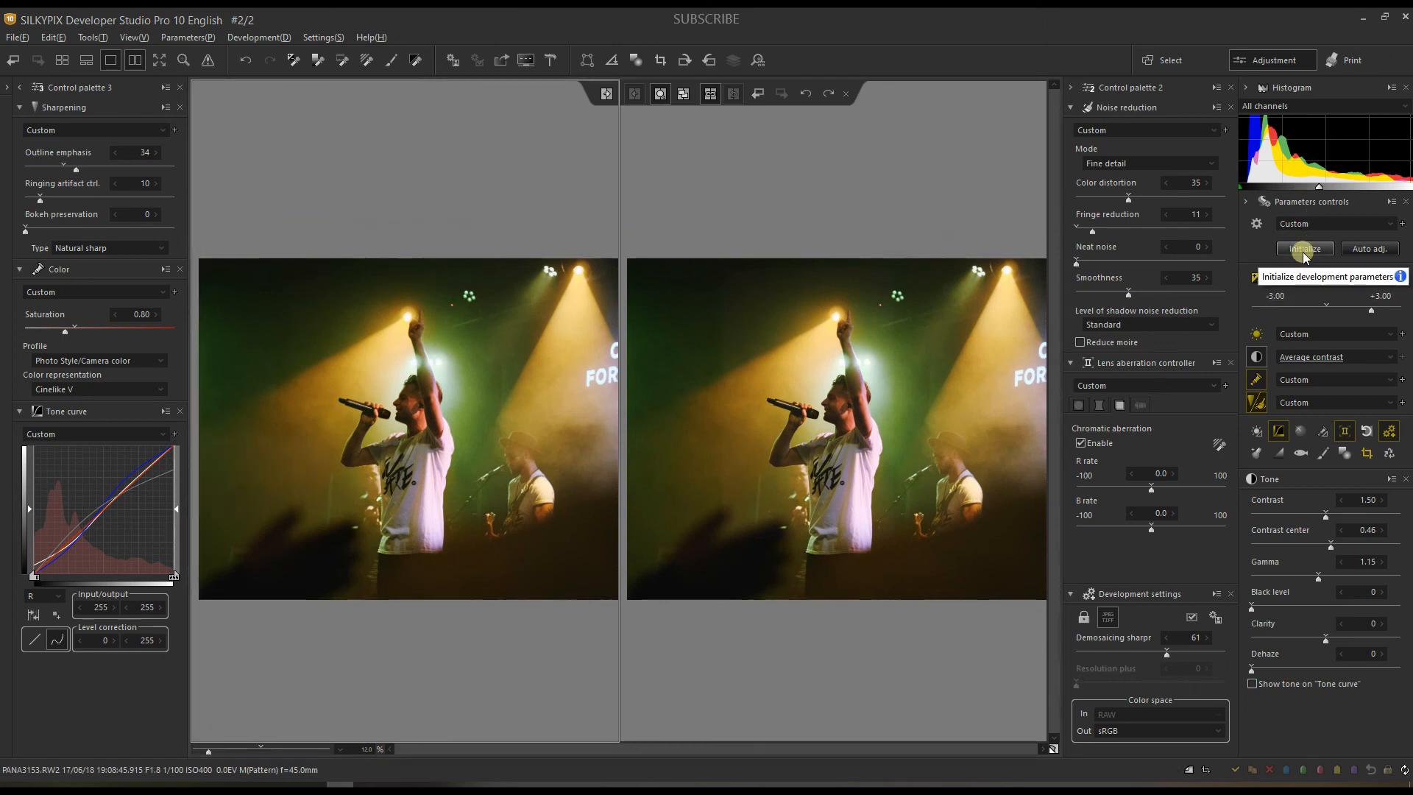
Step: Reset the second photo with Initialize and collapse all control palettes
left_click(1305, 250)
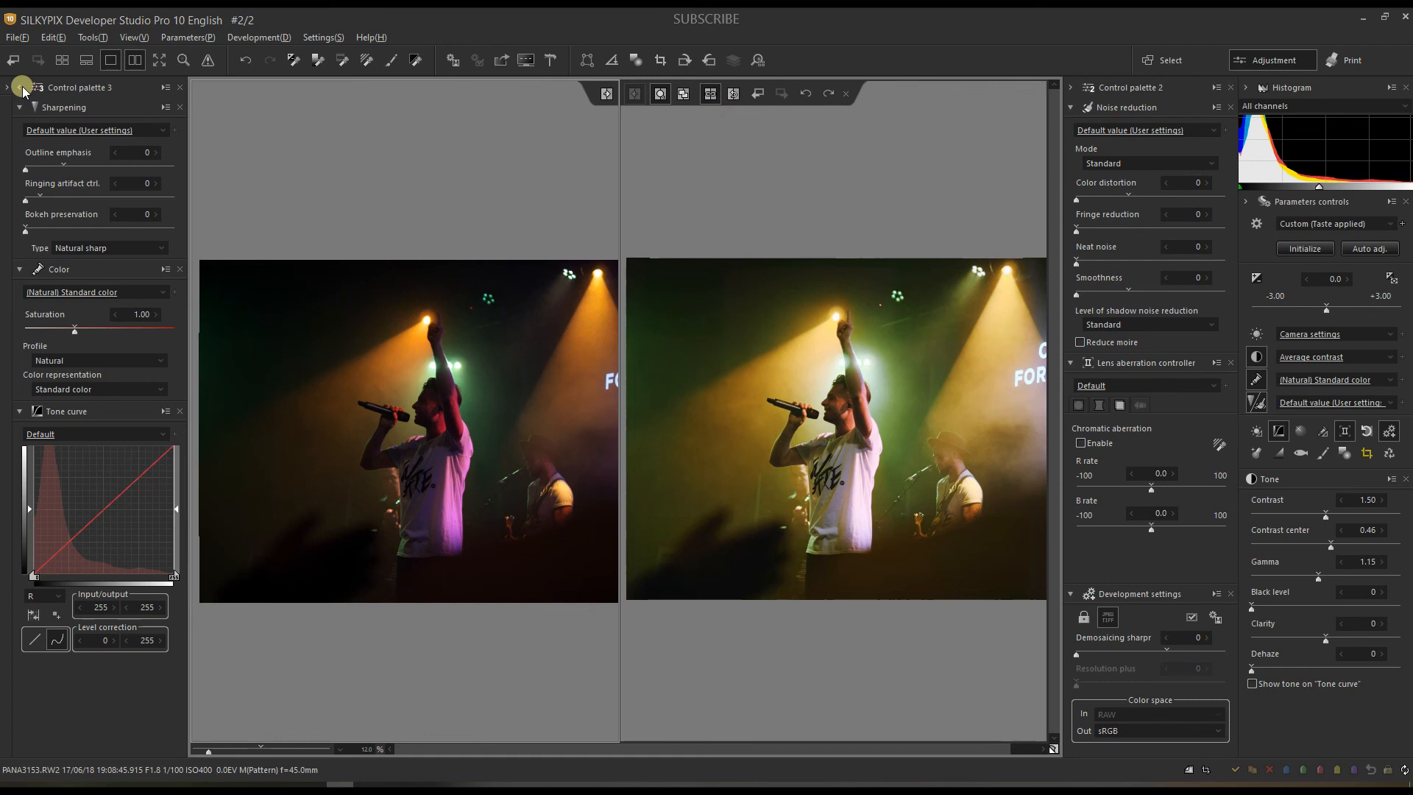
left_click(20, 87)
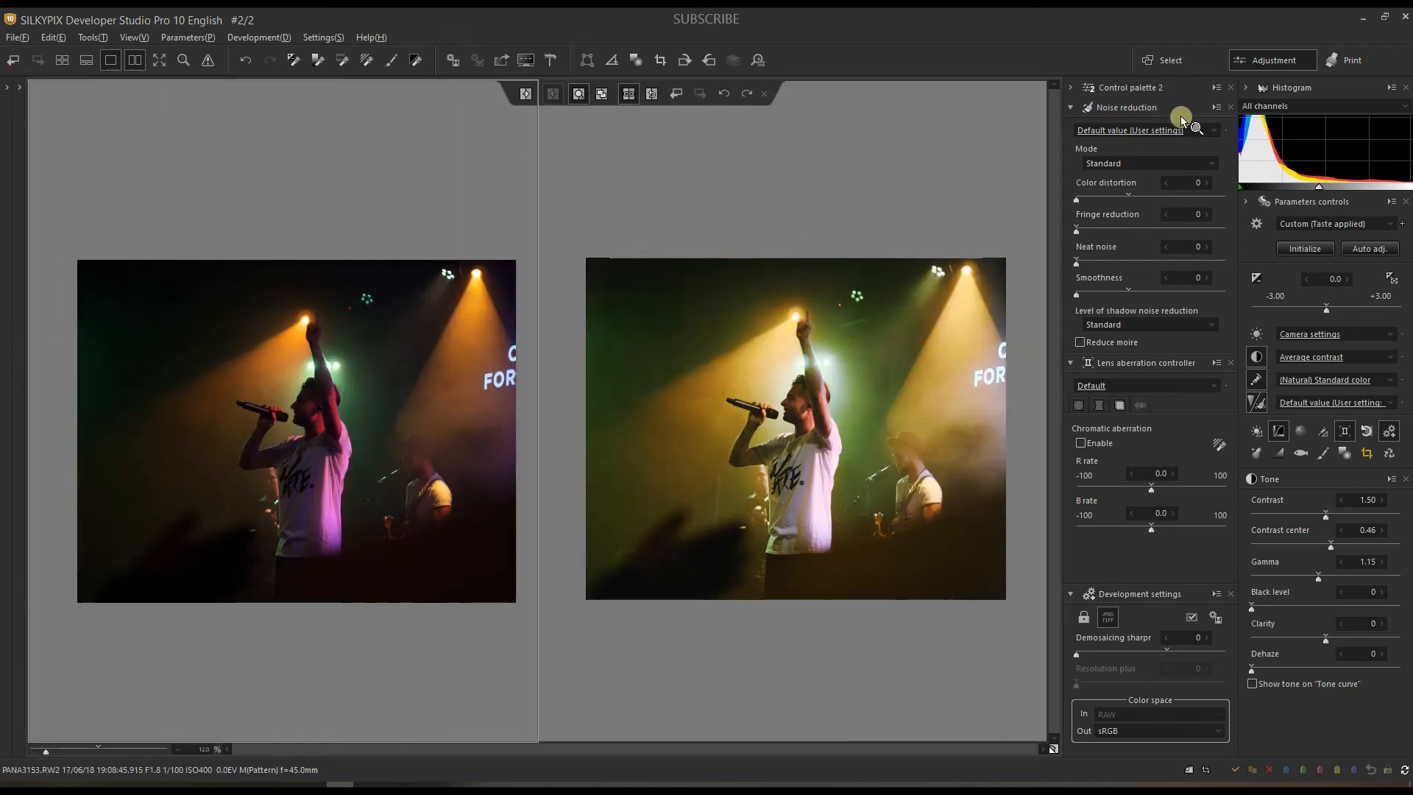
left_click(1072, 89)
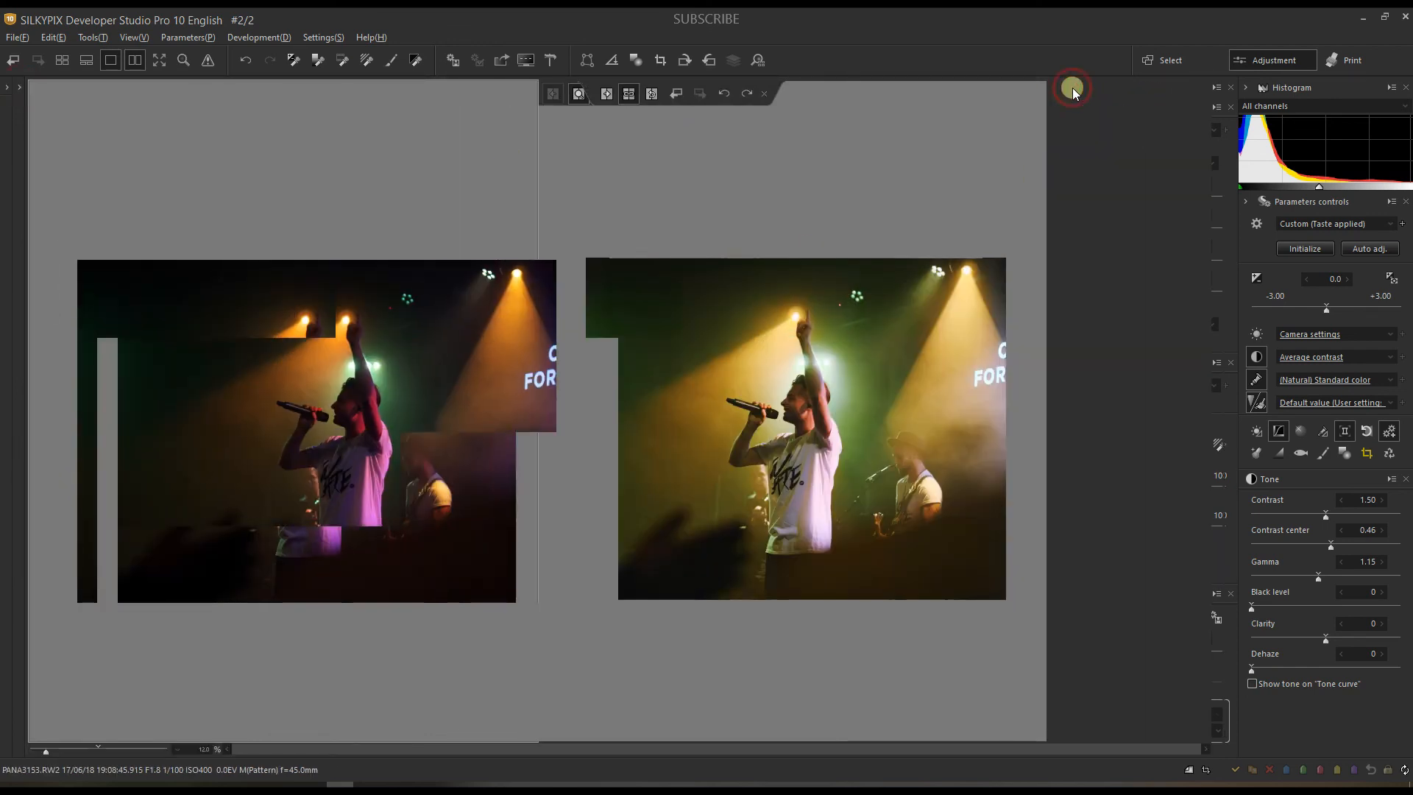
left_click(1245, 203)
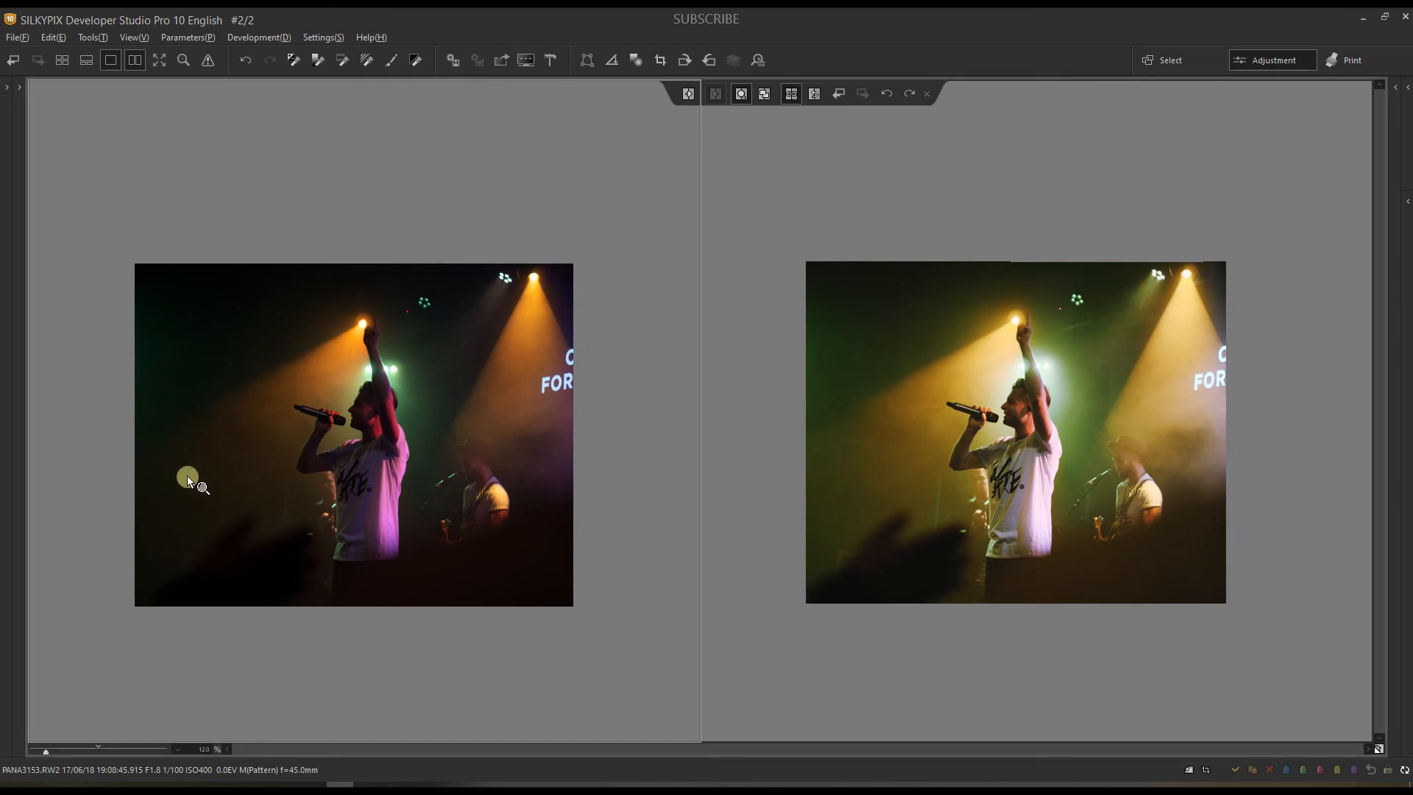
Step: Zoom in on the singer's face, zoom out to the whole stage, then return to DSC00226.ARW
left_click_drag(59, 752, 100, 766)
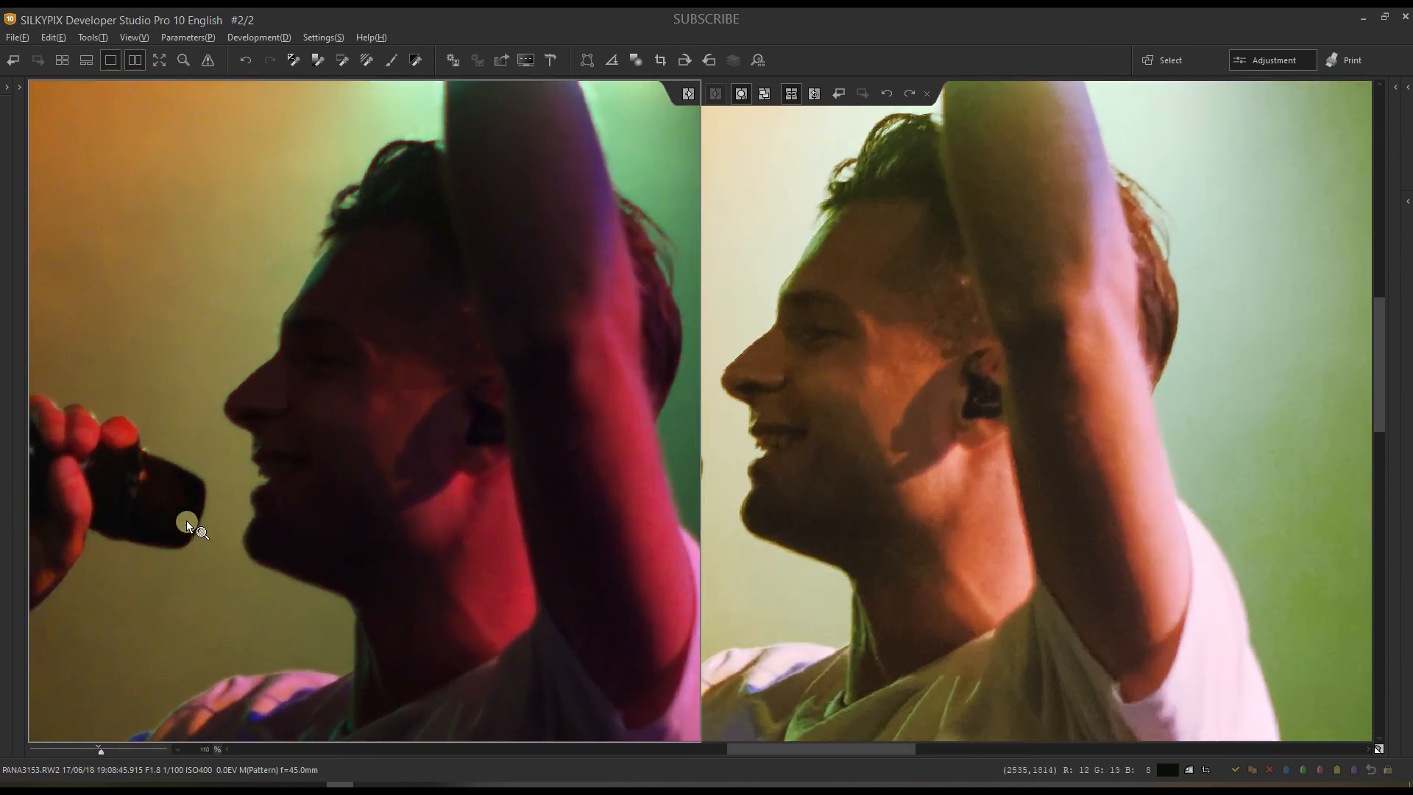
left_click_drag(243, 520, 298, 527)
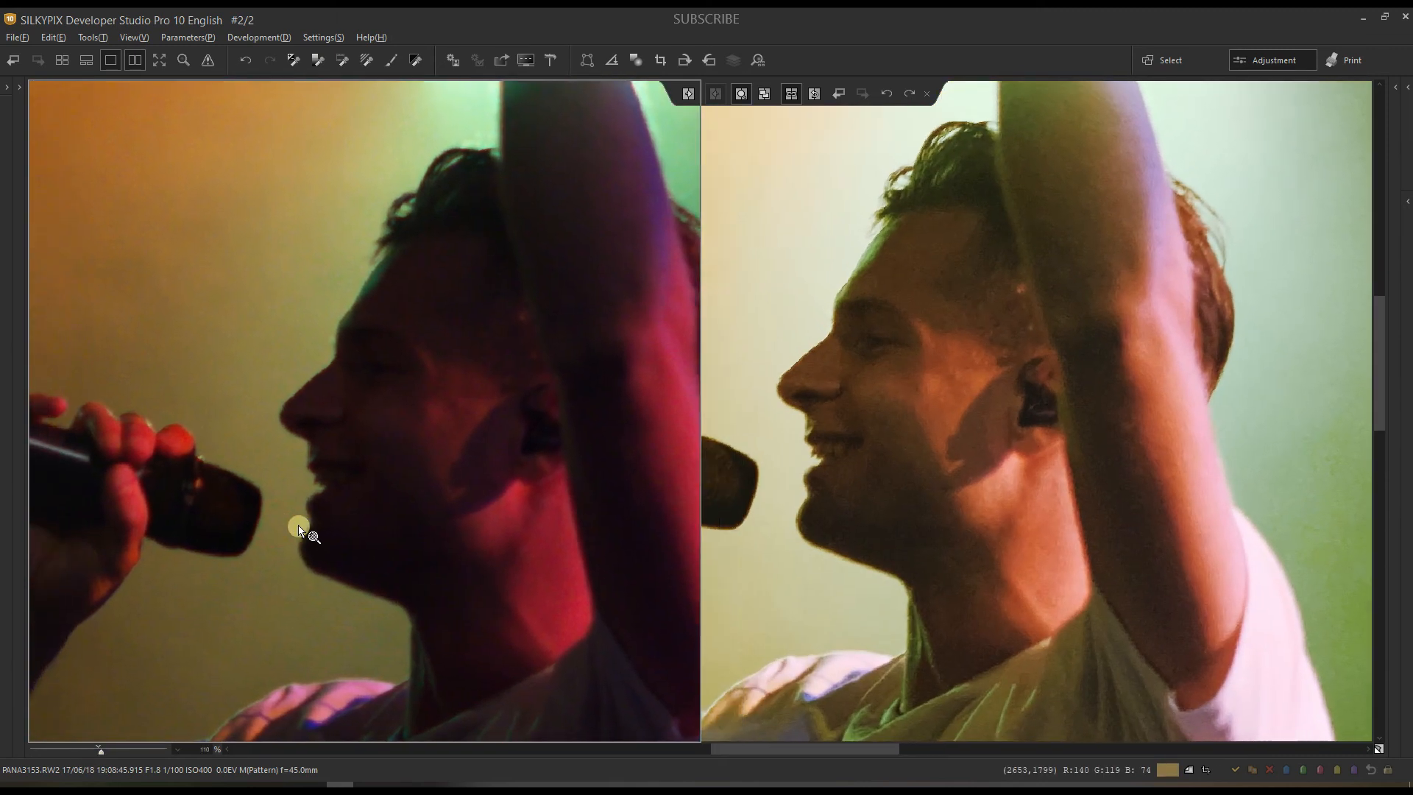
left_click(99, 748)
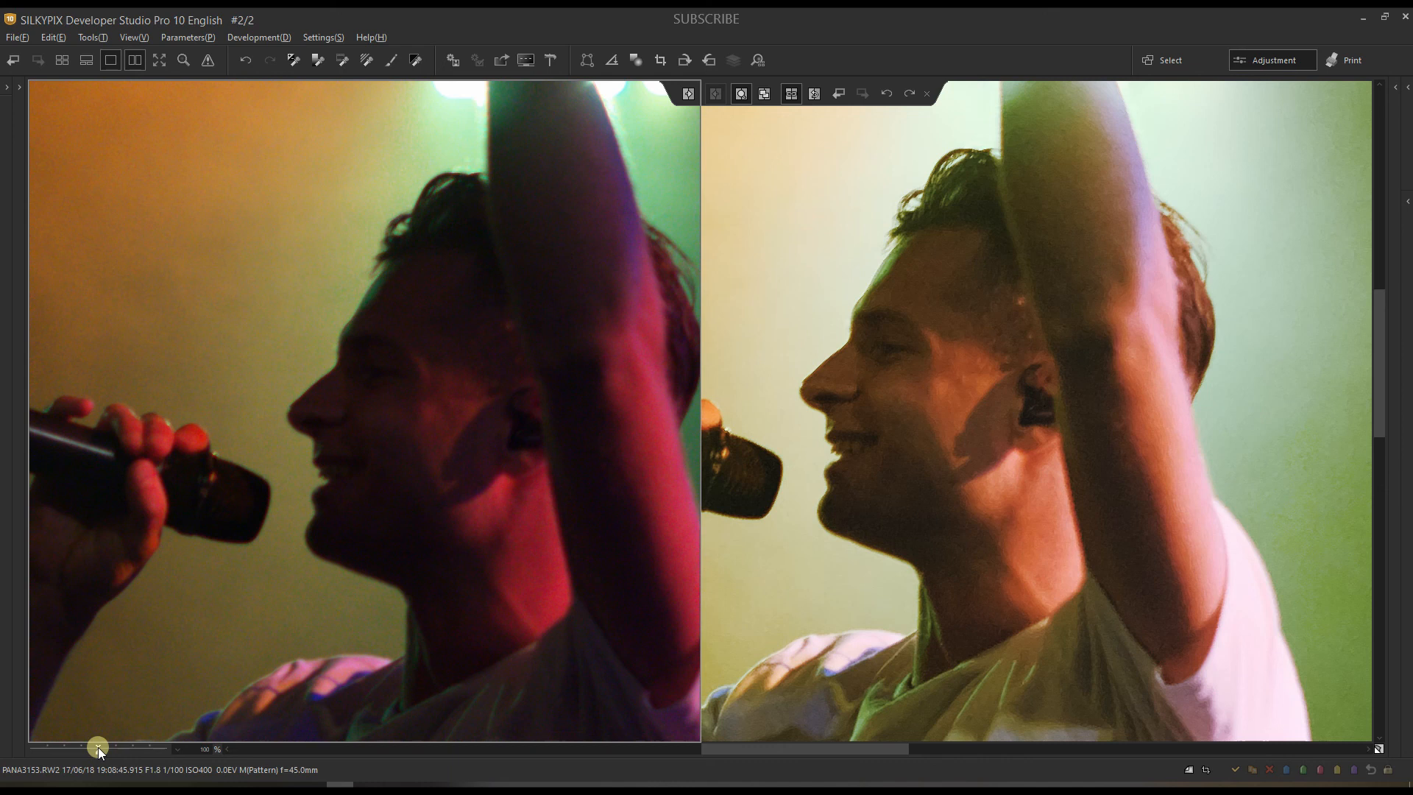
left_click_drag(86, 748, 59, 749)
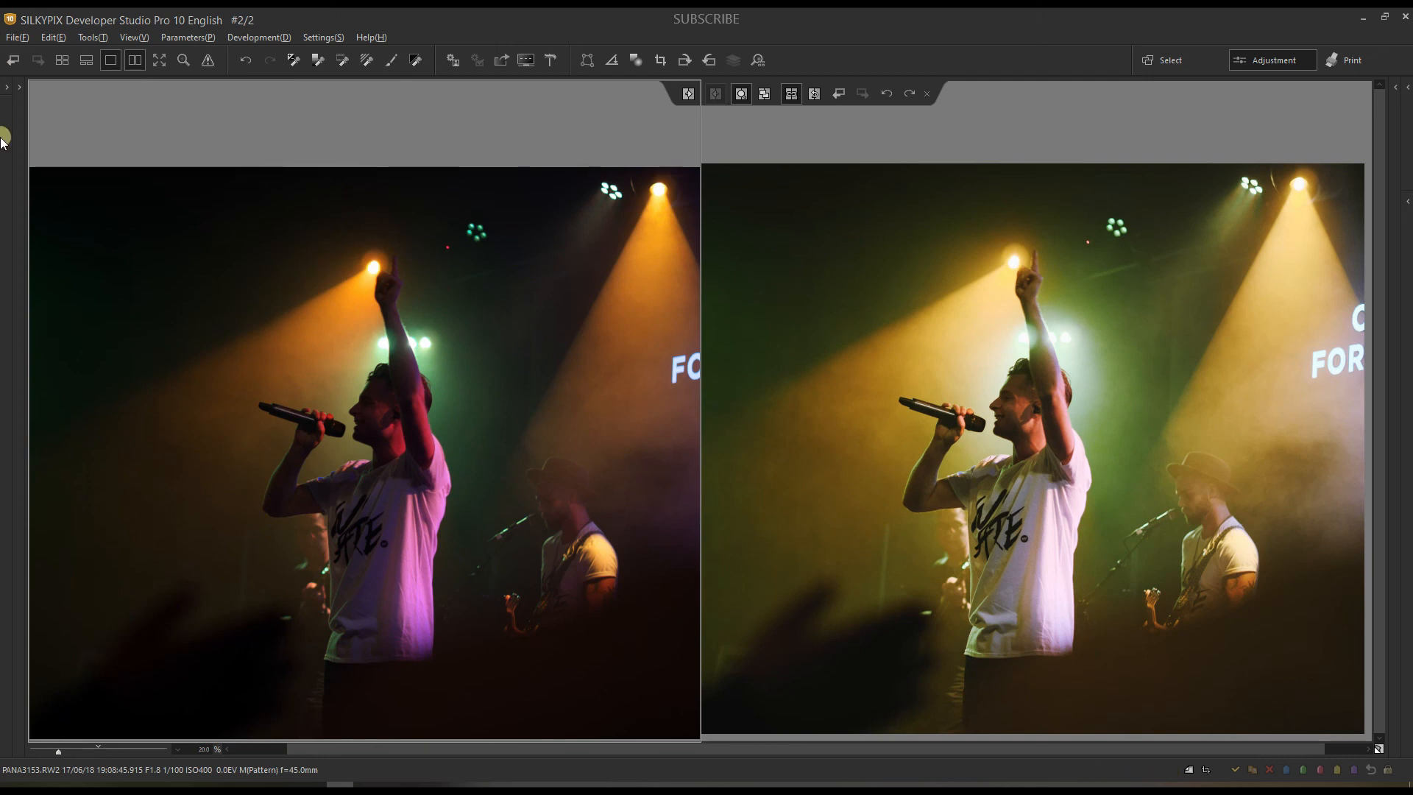
left_click(137, 67)
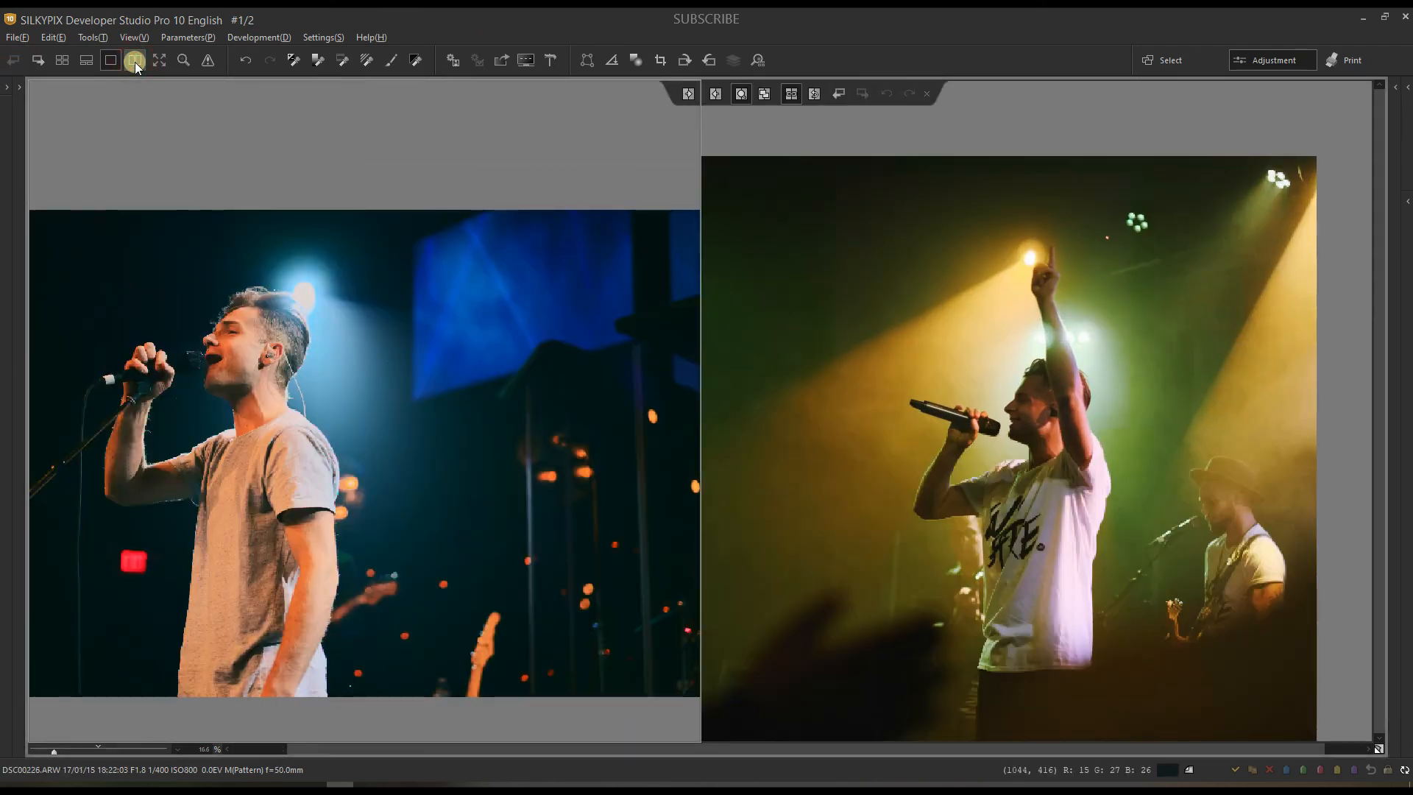
Step: Initialize DSC00226.ARW from the Parameters panel, then pan and zoom both views onto the singer's face
left_click(839, 93)
left_click(1304, 250)
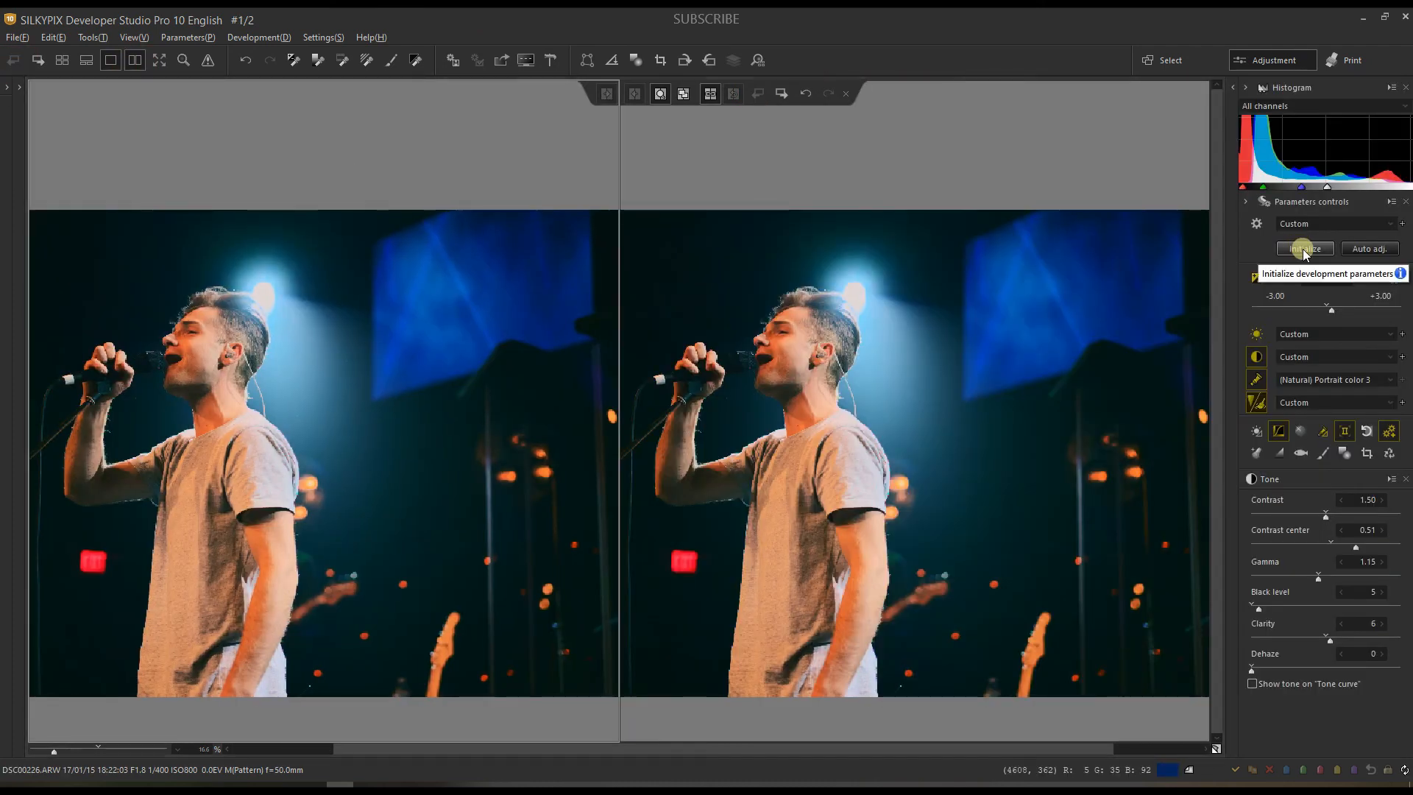
left_click_drag(278, 513, 343, 491)
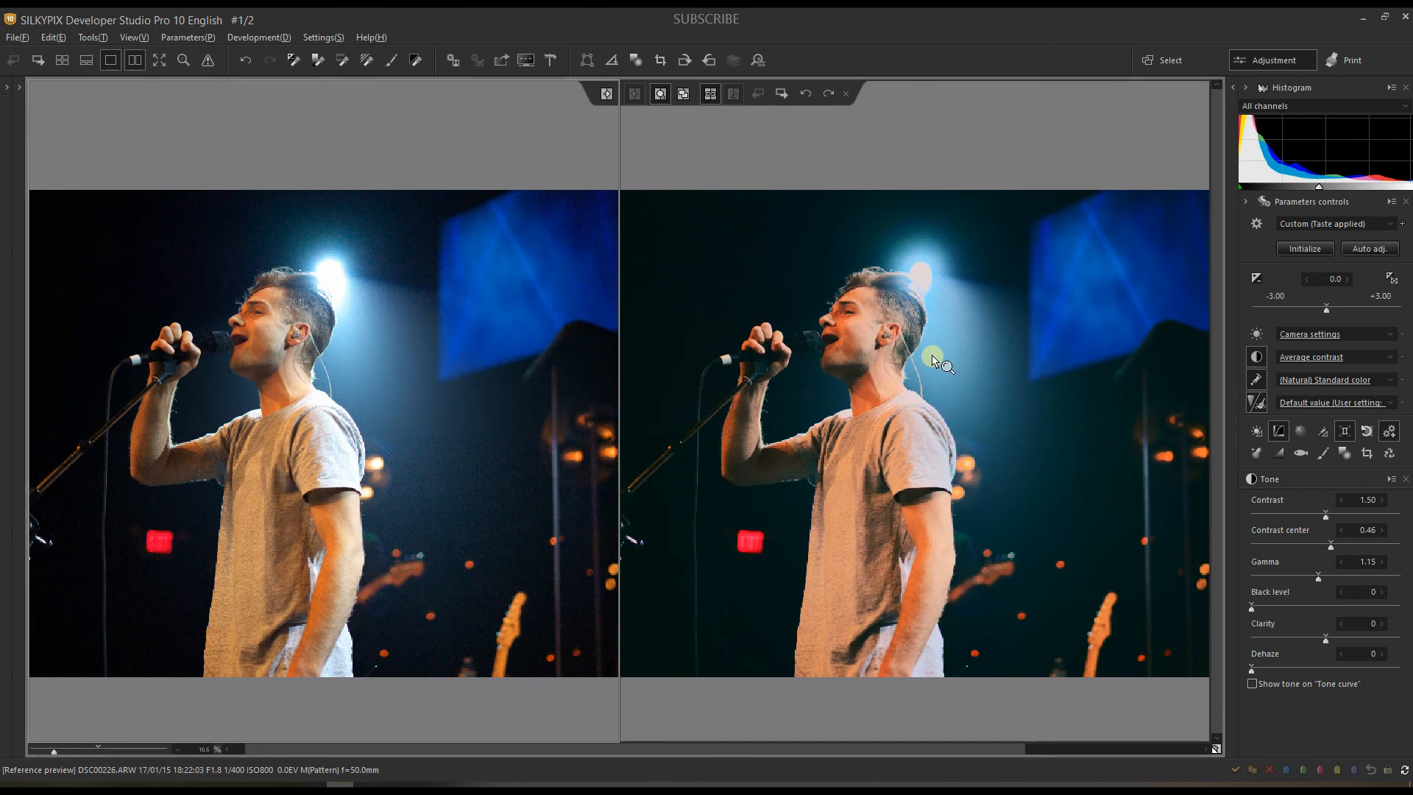
left_click(70, 752)
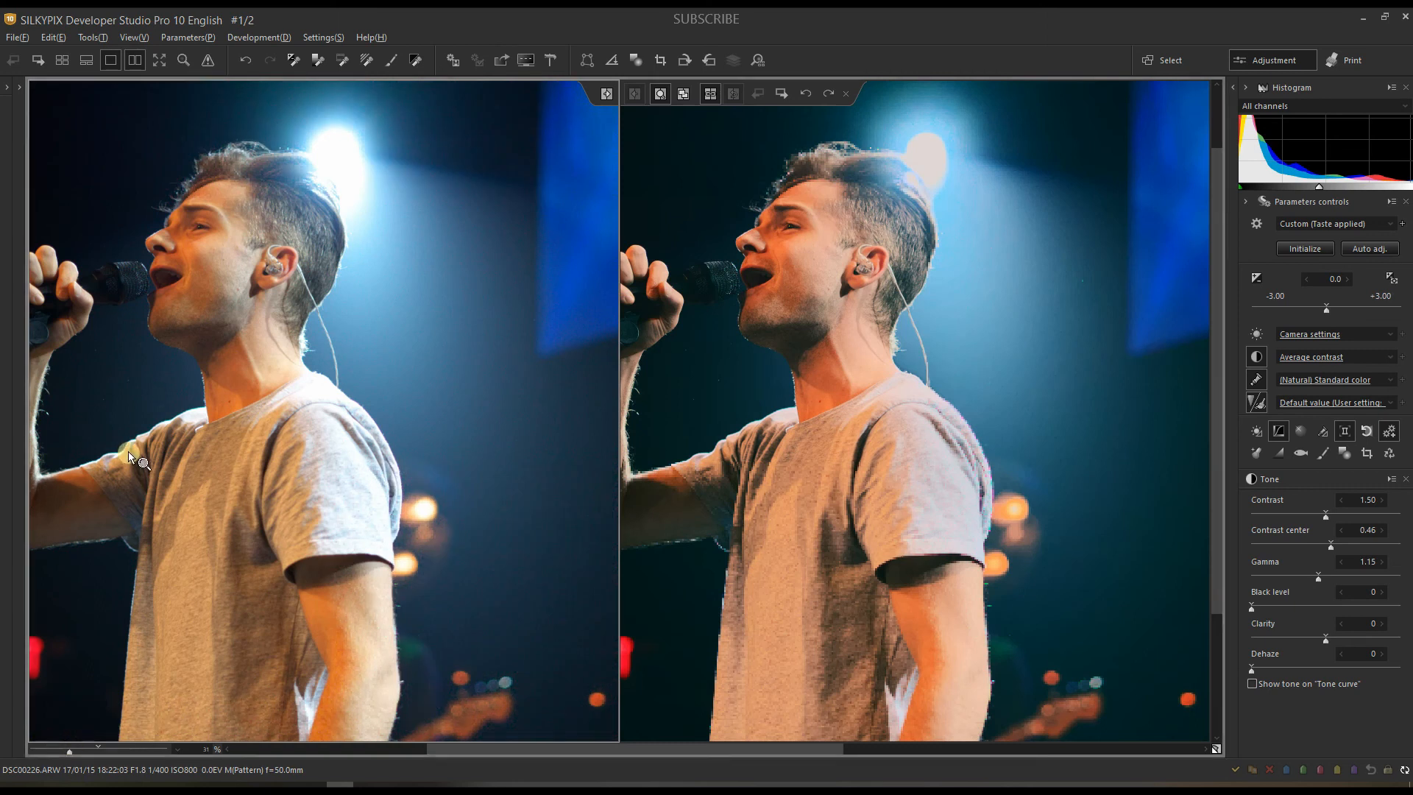
left_click(83, 751)
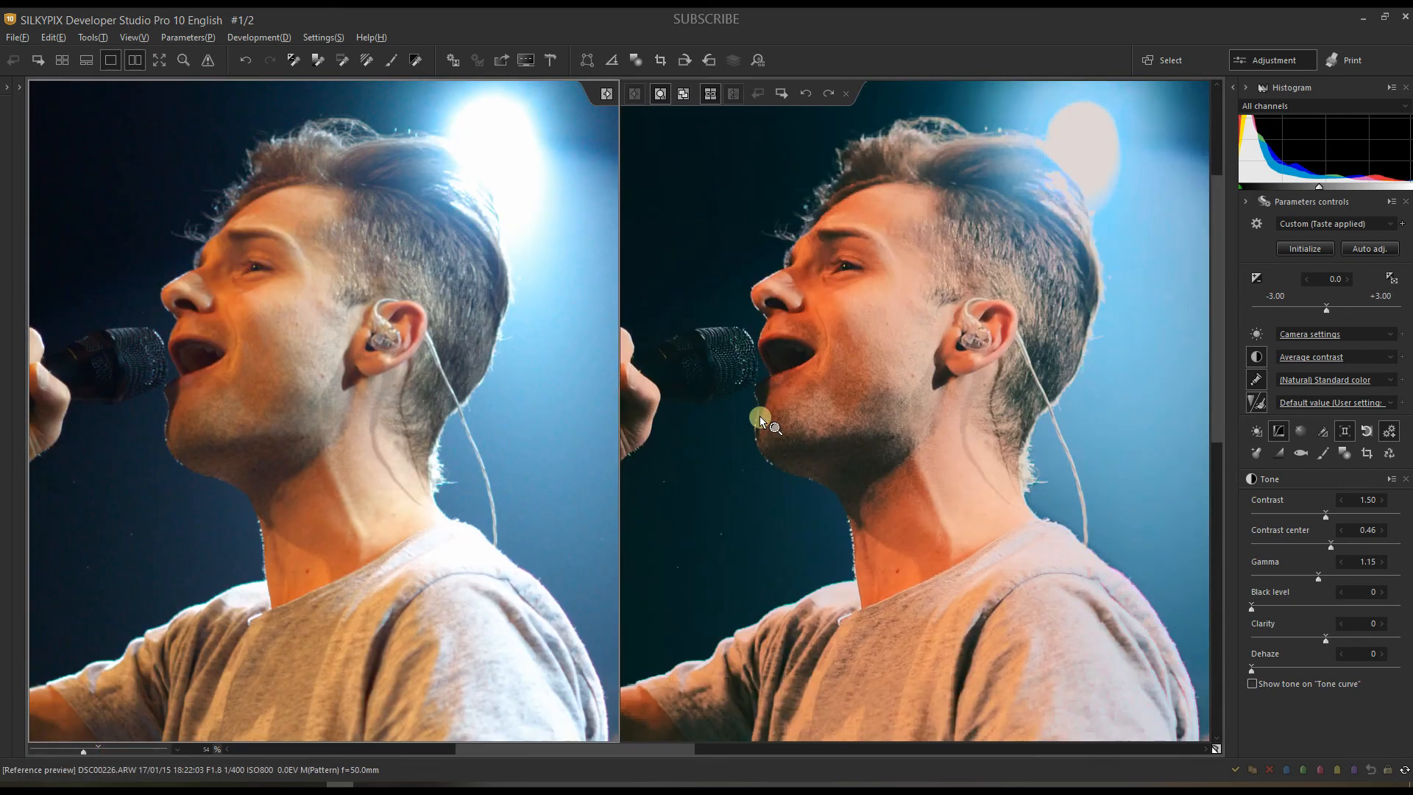